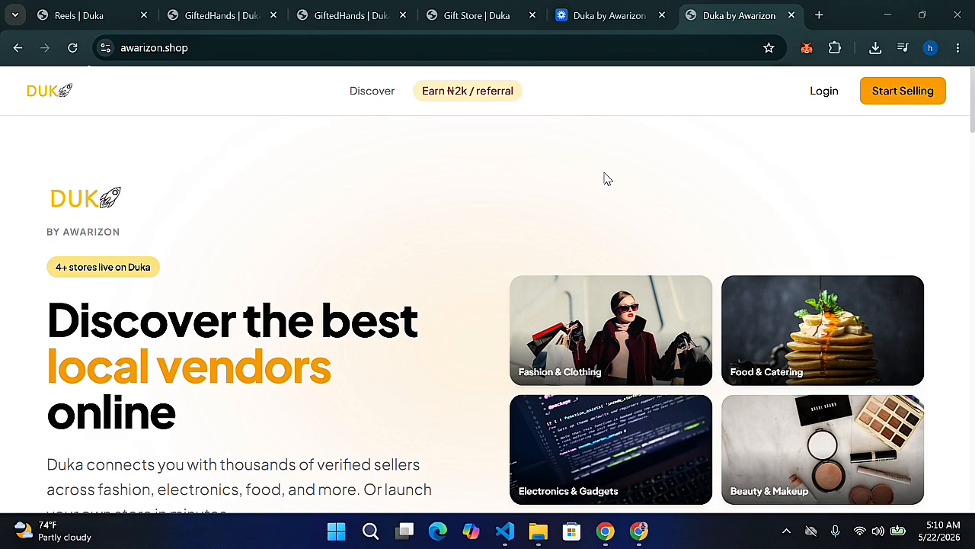
Switch to the Gift Store tab and scroll up to its rotating banner and Featured row
left_click(484, 11)
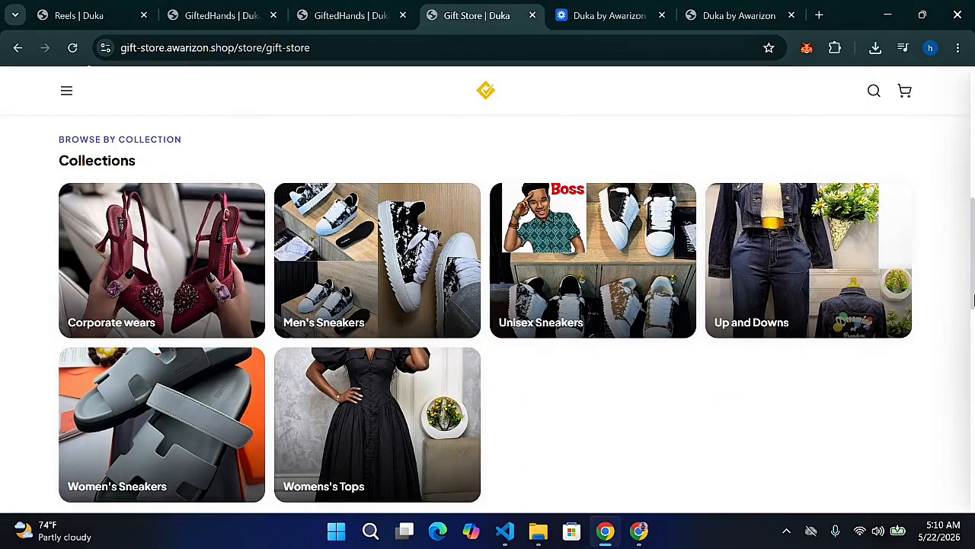
scroll(973, 200, "up", 5)
scroll(973, 199, "up", 1)
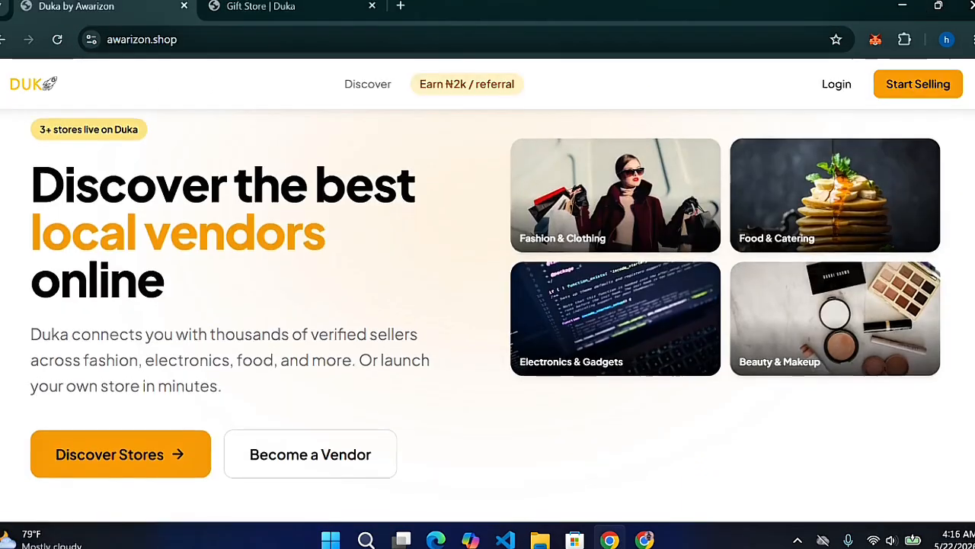
Scroll through the awarizon.shop marketplace homepage sections
scroll(487, 305, "down", 5)
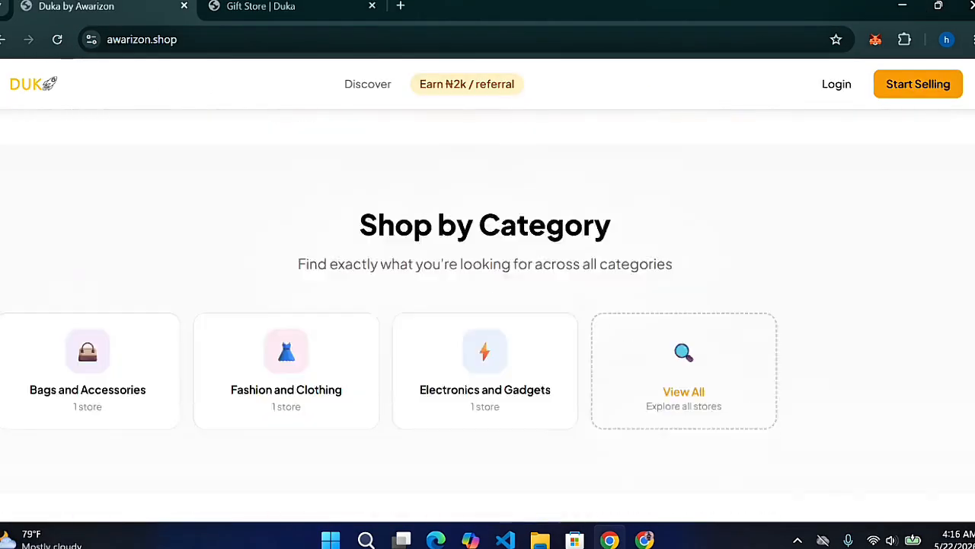
scroll(487, 305, "down", 5)
scroll(488, 305, "down", 2)
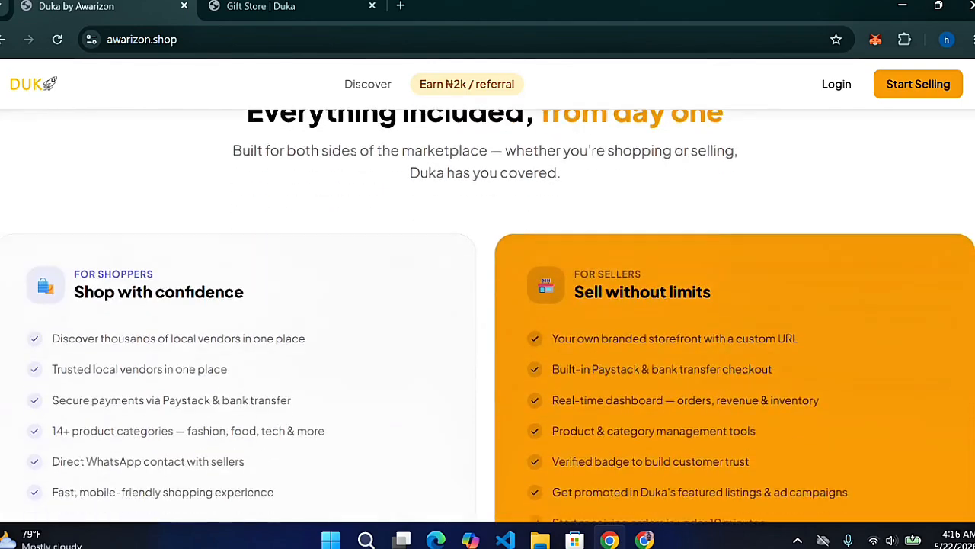
scroll(487, 316, "down", 5)
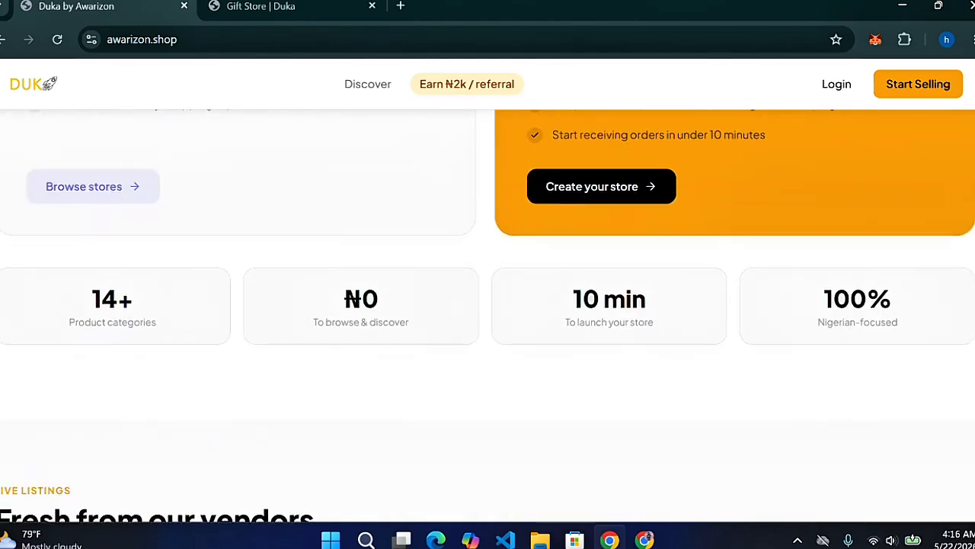
scroll(488, 304, "down", 4)
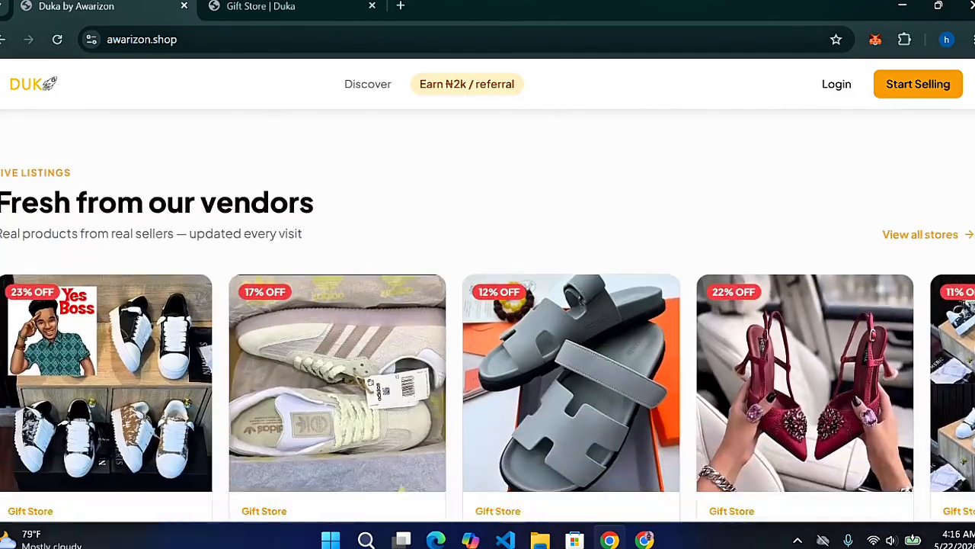
scroll(488, 304, "down", 6)
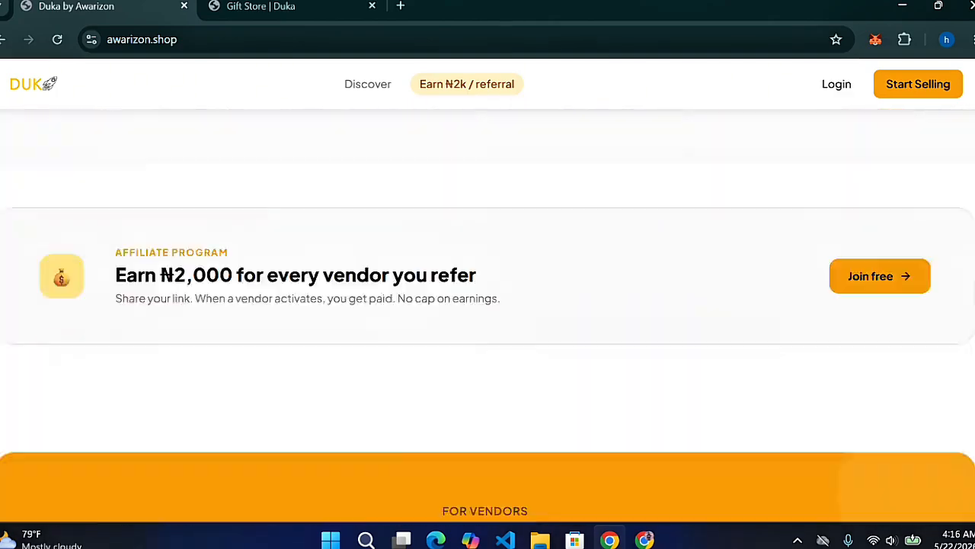
scroll(488, 305, "down", 2)
scroll(487, 305, "up", 4)
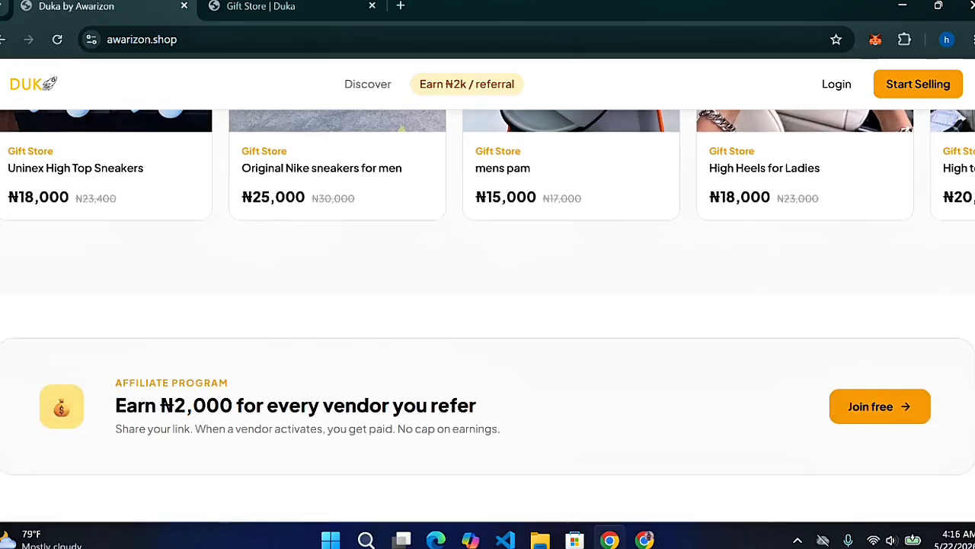
scroll(488, 304, "down", 6)
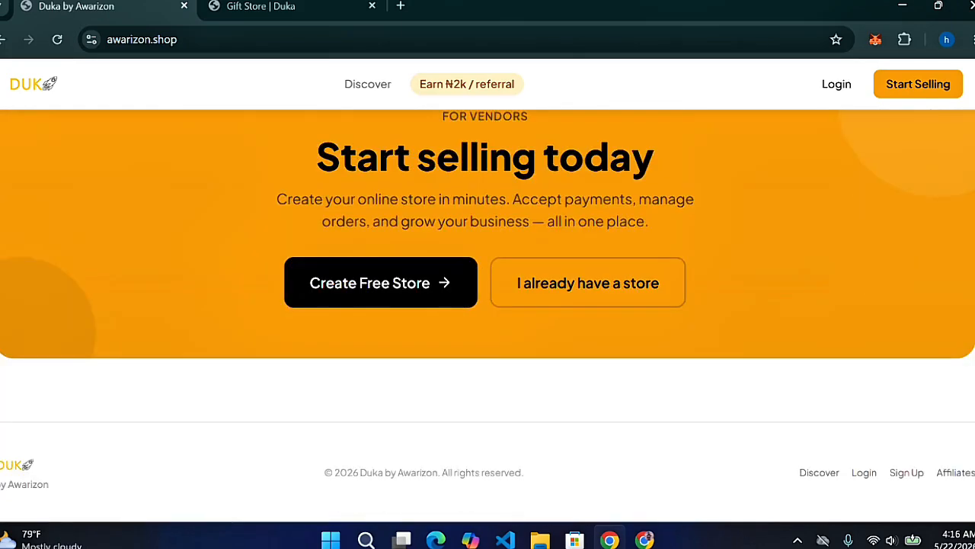
scroll(488, 305, "up", 8)
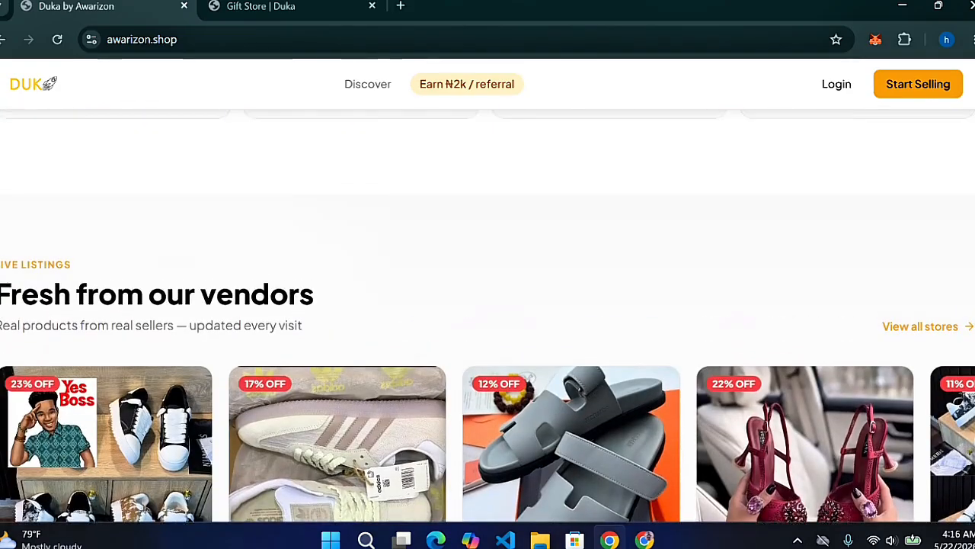
scroll(488, 305, "down", 1)
scroll(488, 305, "up", 1)
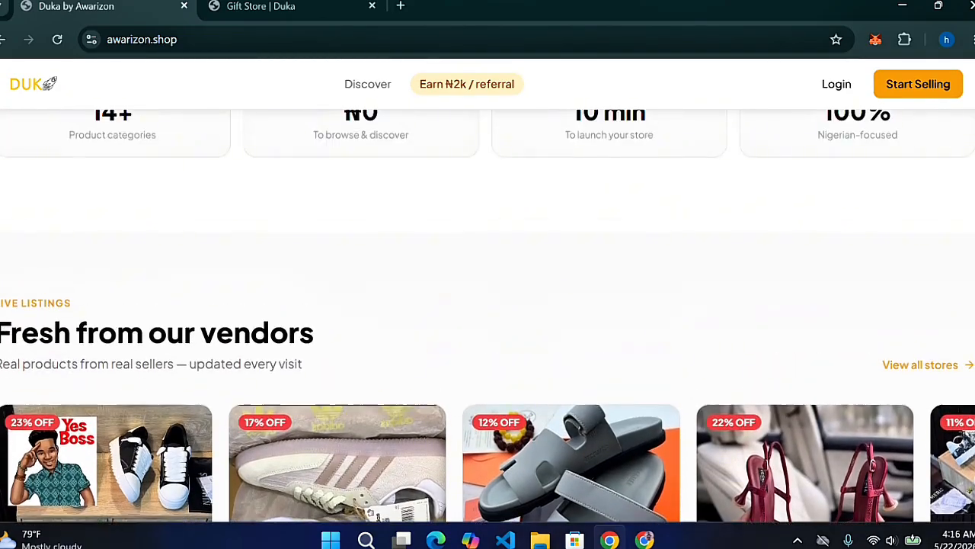
scroll(488, 304, "down", 3)
scroll(488, 305, "up", 2)
Return to the homepage hero, then switch to the Gift Store storefront tab
scroll(487, 305, "down", 1)
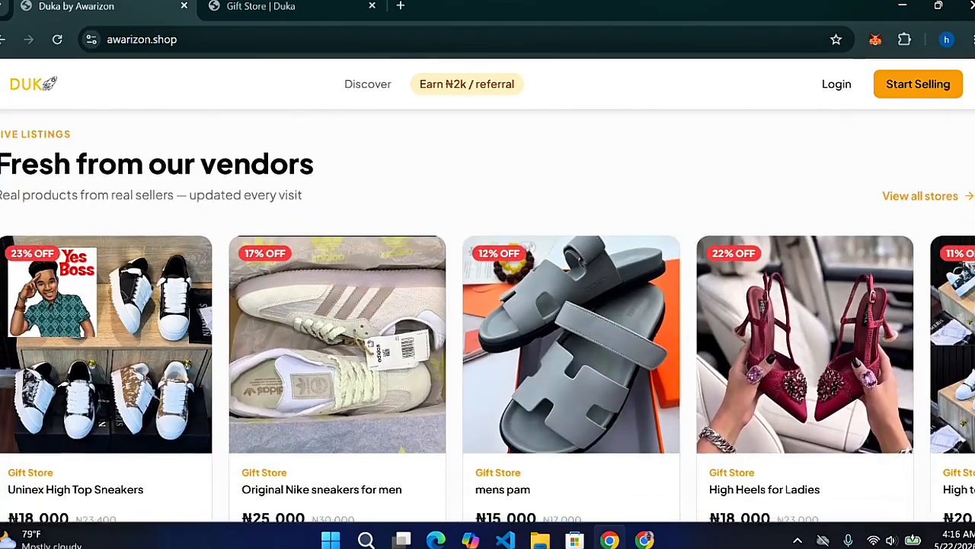
scroll(487, 305, "up", 2)
scroll(487, 305, "down", 2)
scroll(487, 305, "up", 10)
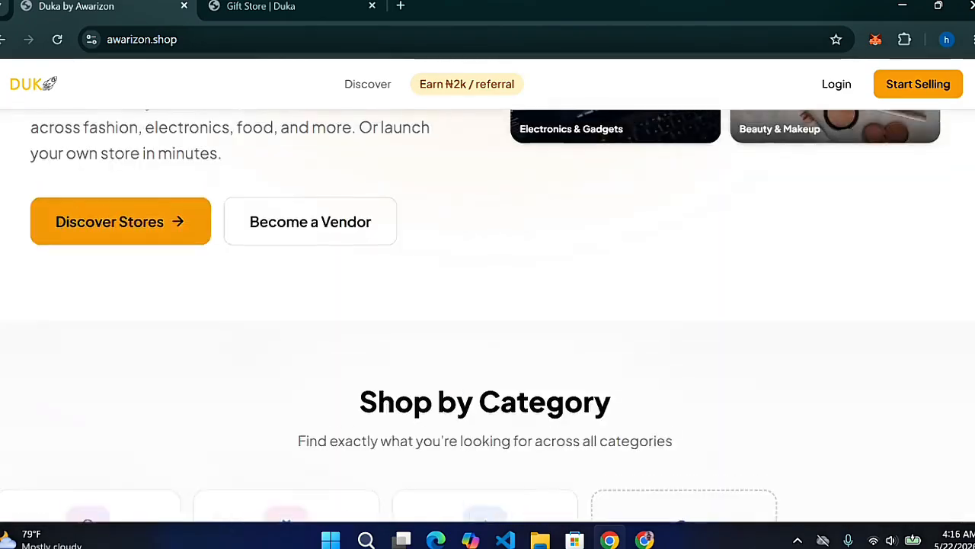
scroll(488, 305, "up", 4)
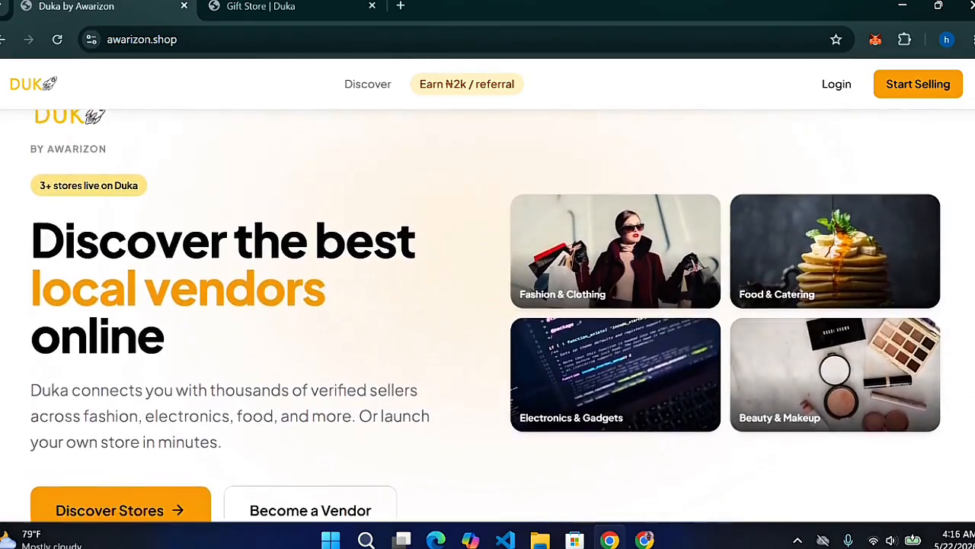
scroll(488, 305, "down", 1)
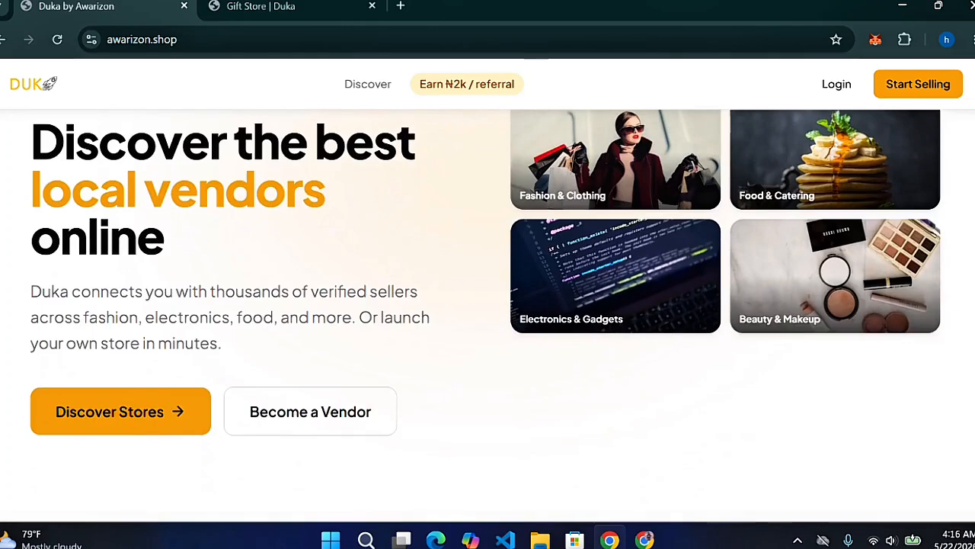
scroll(488, 305, "up", 1)
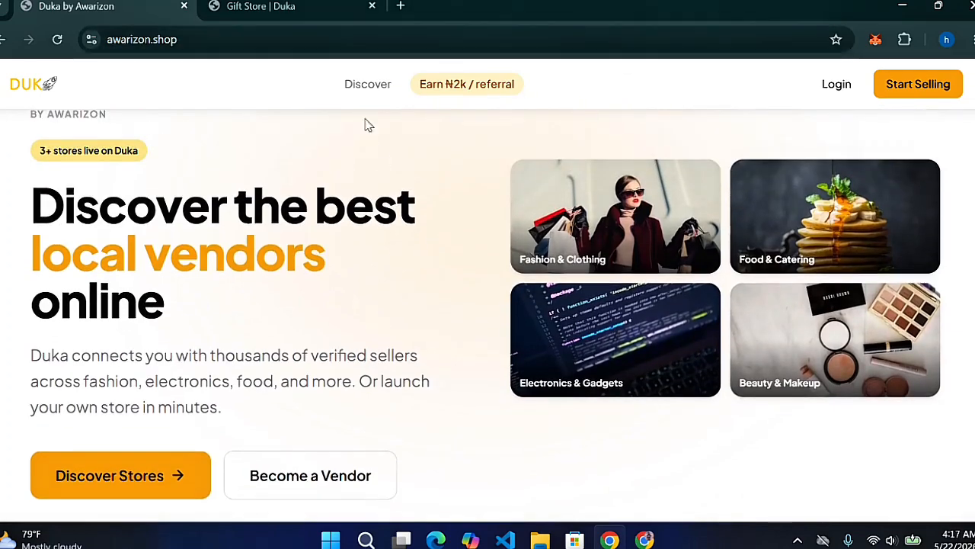
left_click(290, 4)
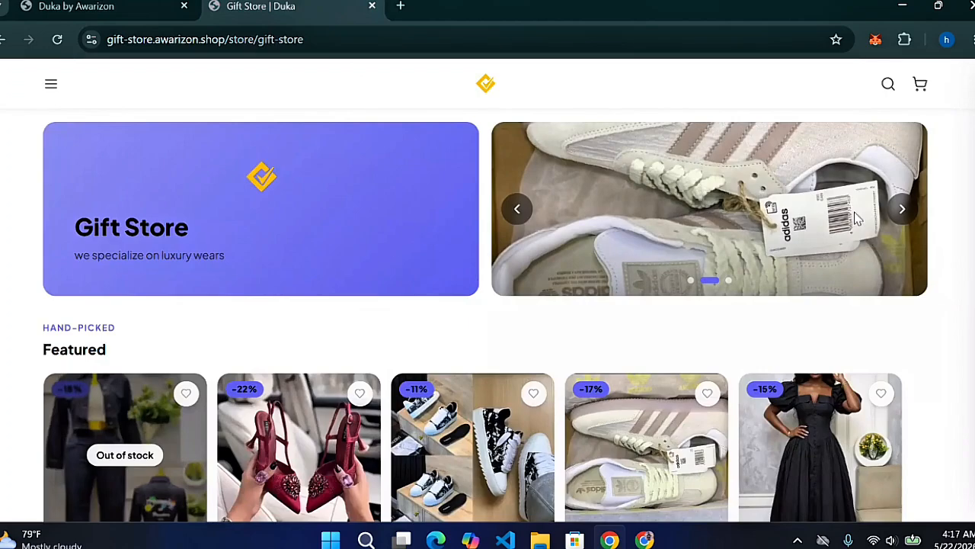
left_click(901, 212)
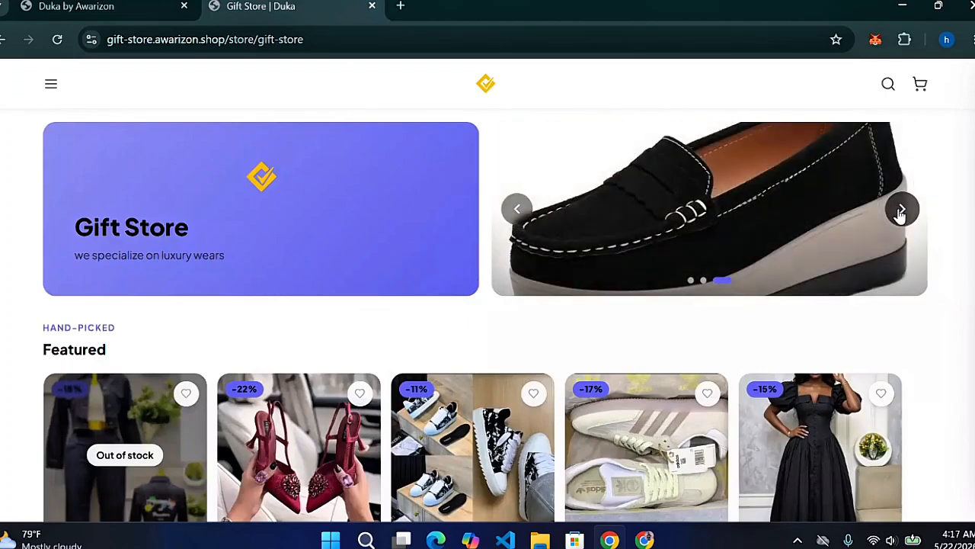
left_click(901, 211)
left_click(900, 212)
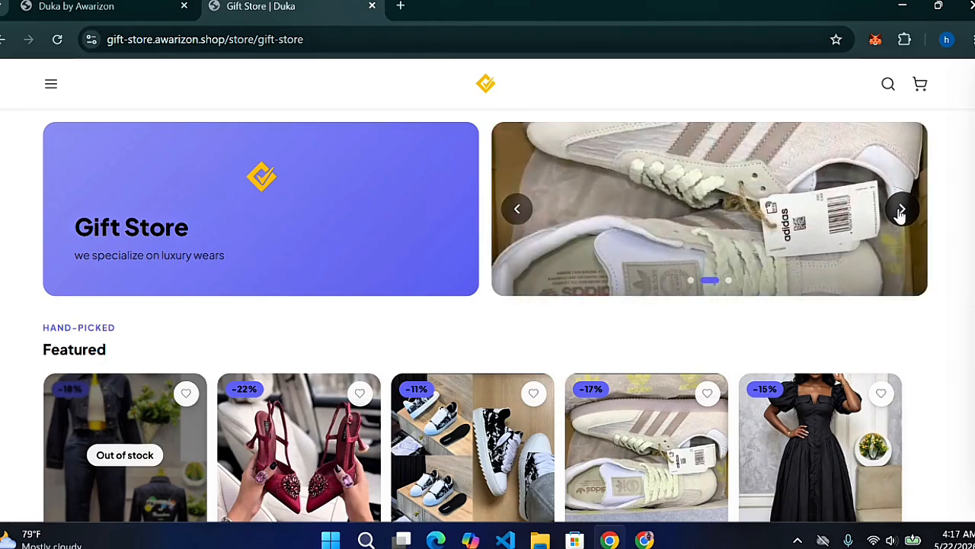
left_click(901, 212)
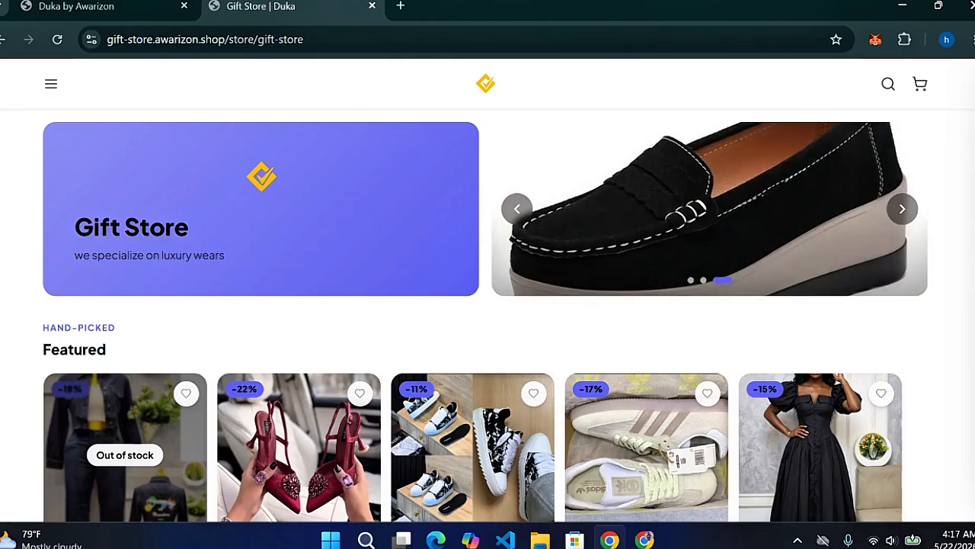
scroll(485, 316, "down", 2)
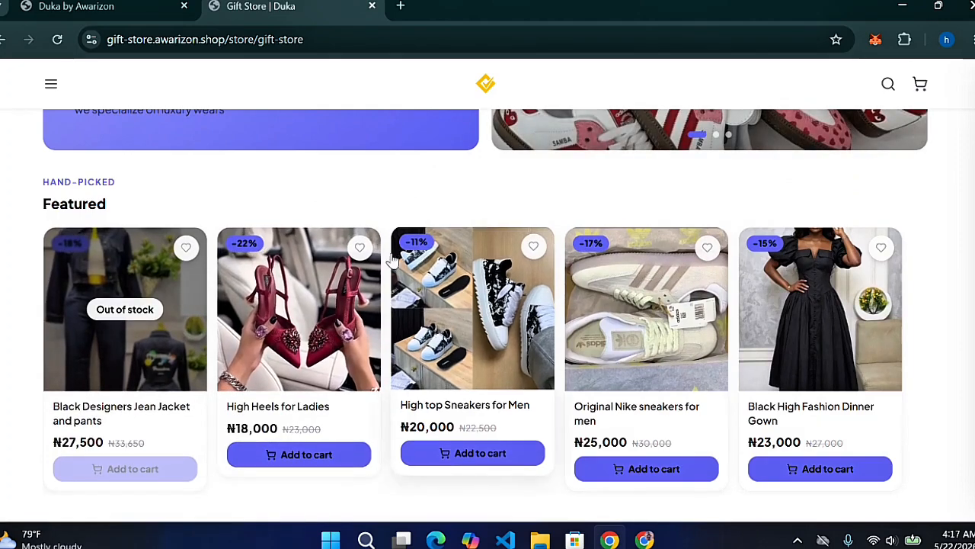
left_click(360, 248)
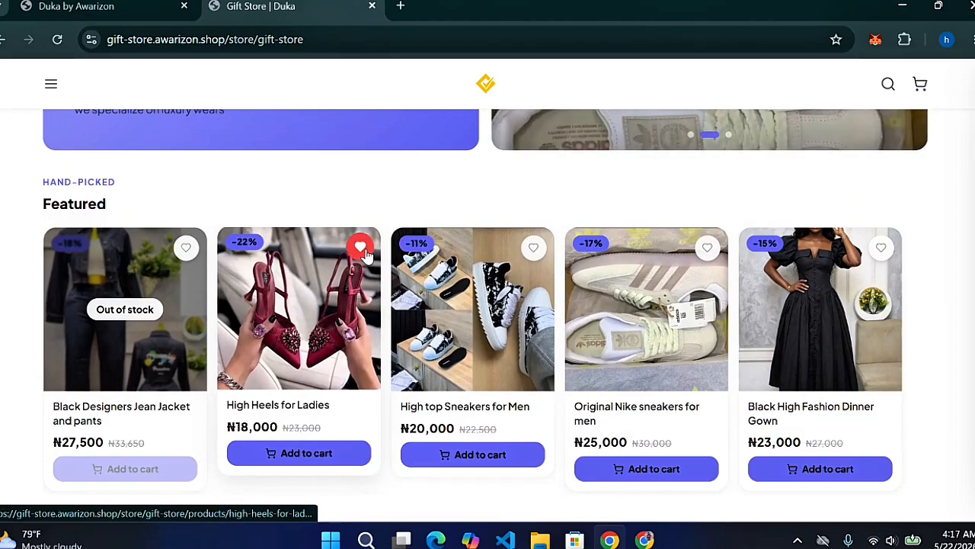
left_click(362, 249)
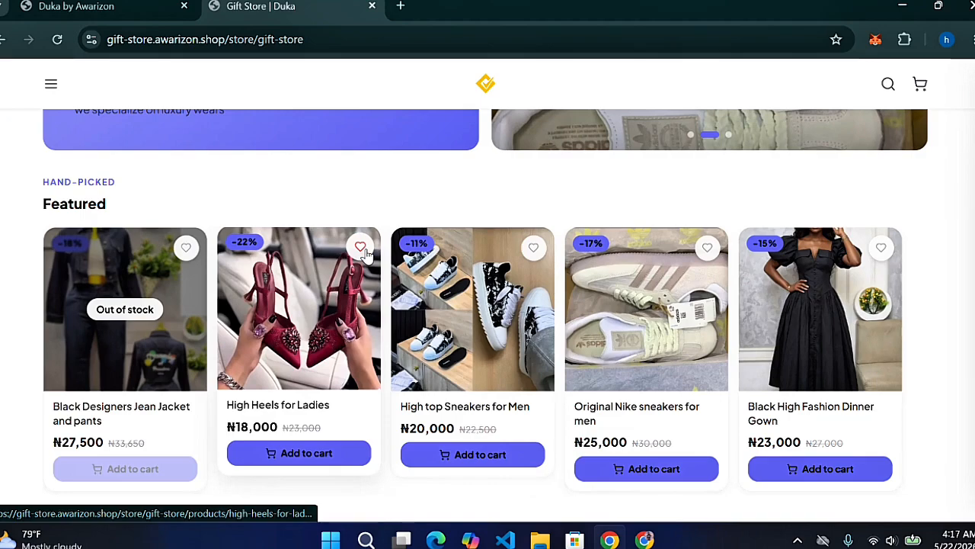
left_click(361, 249)
left_click(361, 249)
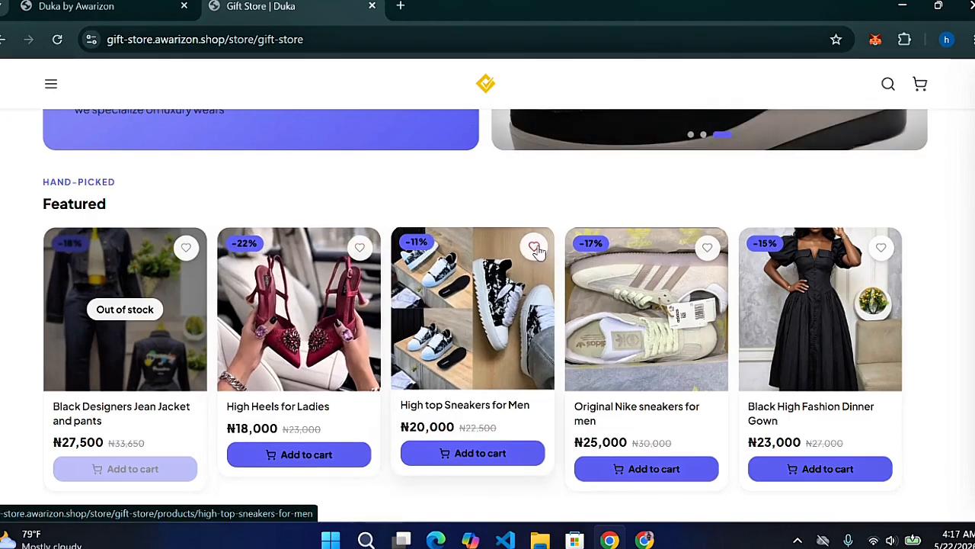
left_click(539, 252)
left_click(539, 253)
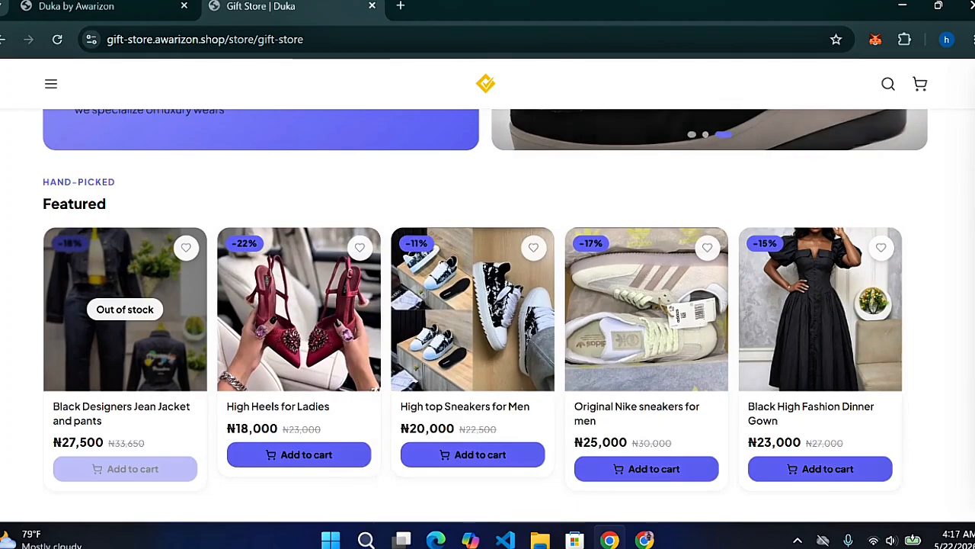
Add Uninex High Top Sneakers and High Heels for Ladies to the cart, then open the sneakers' page
scroll(486, 328, "down", 4)
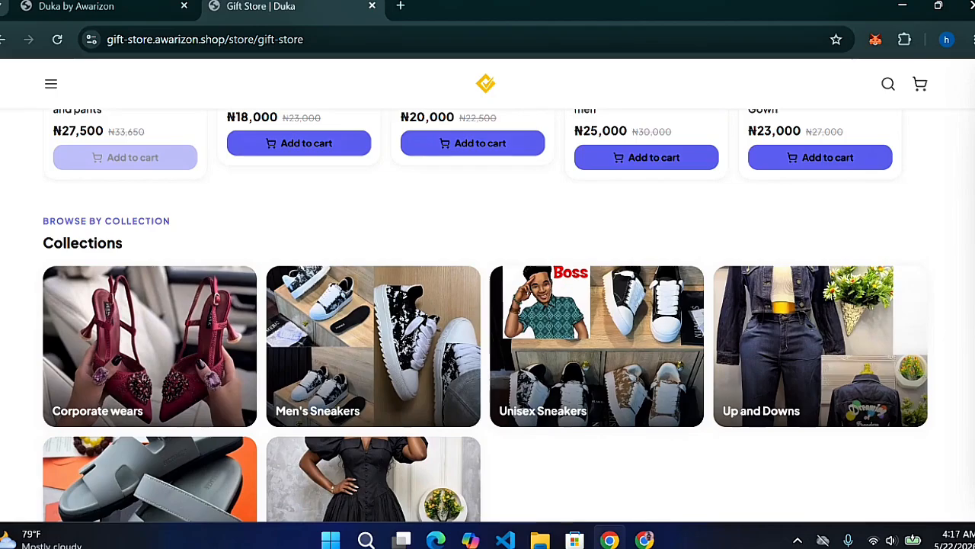
scroll(486, 315, "down", 6)
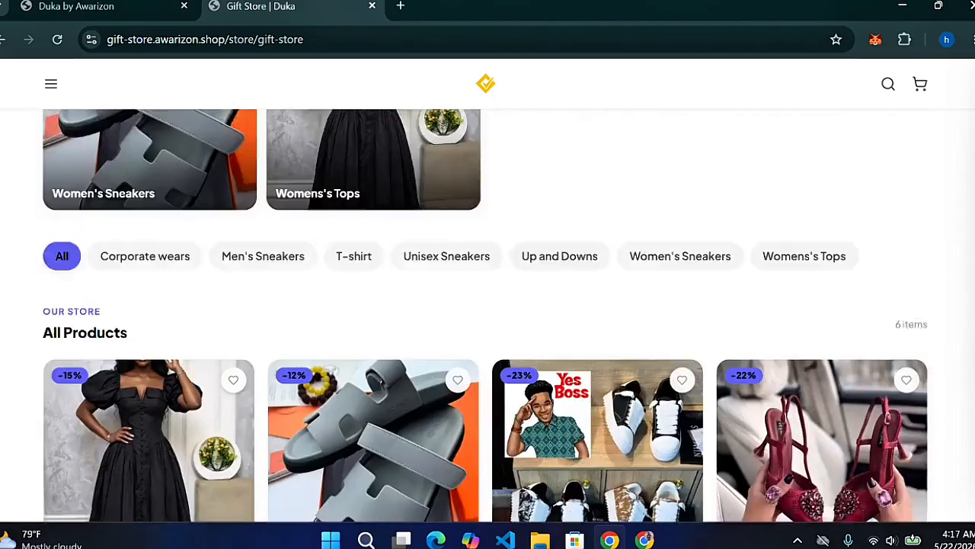
scroll(486, 315, "down", 1)
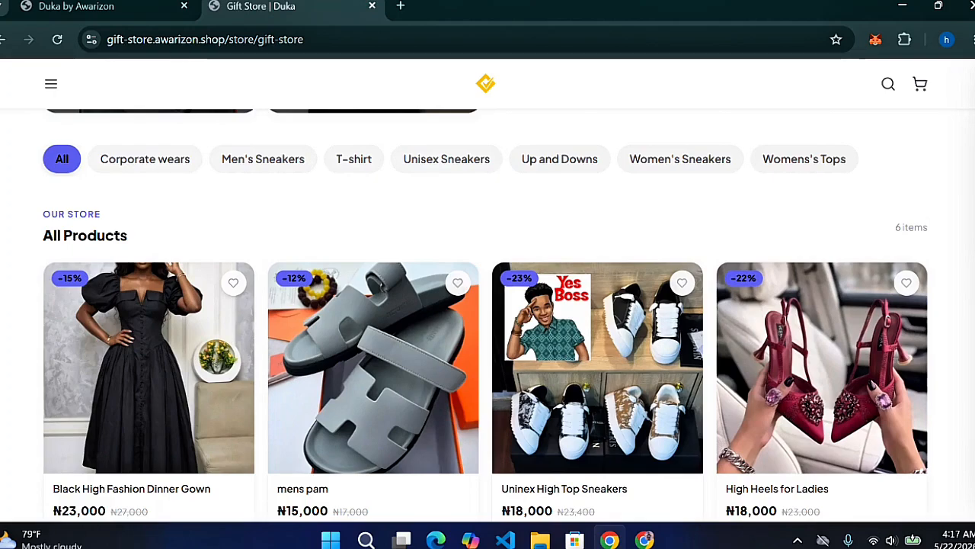
scroll(484, 316, "down", 3)
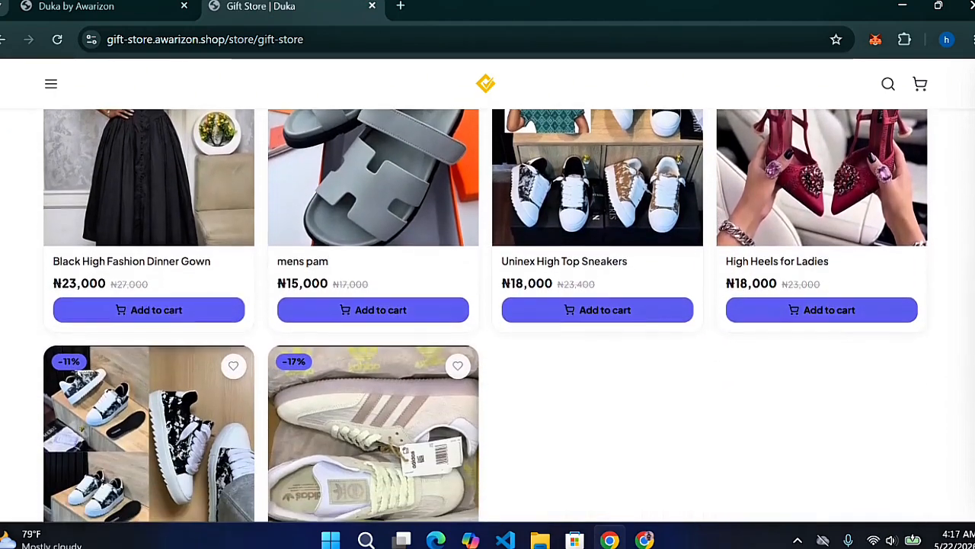
scroll(485, 316, "down", 3)
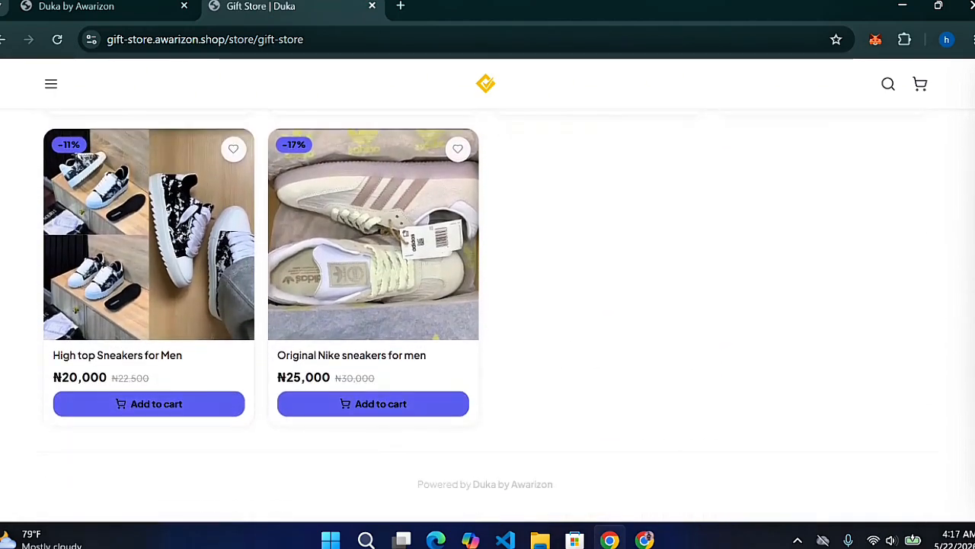
scroll(903, 360, "up", 4)
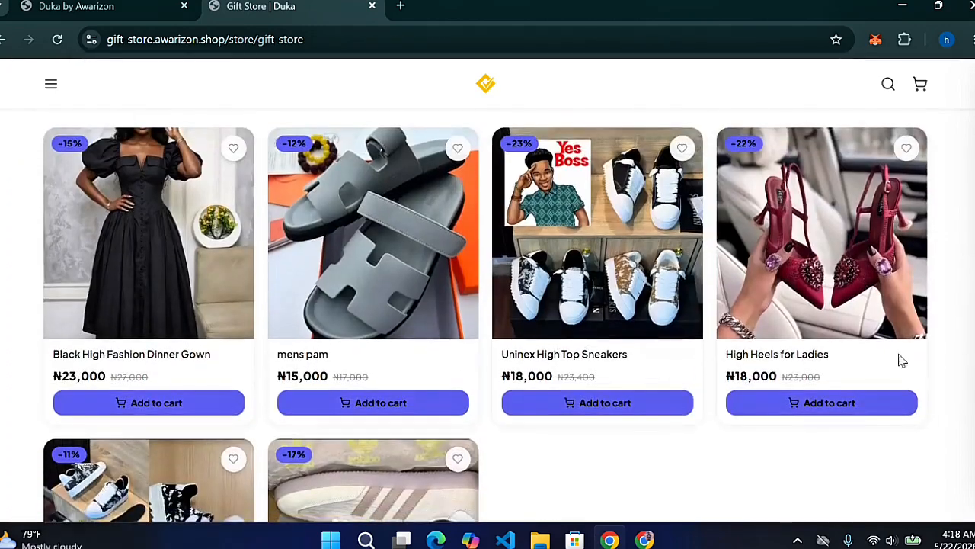
left_click(598, 404)
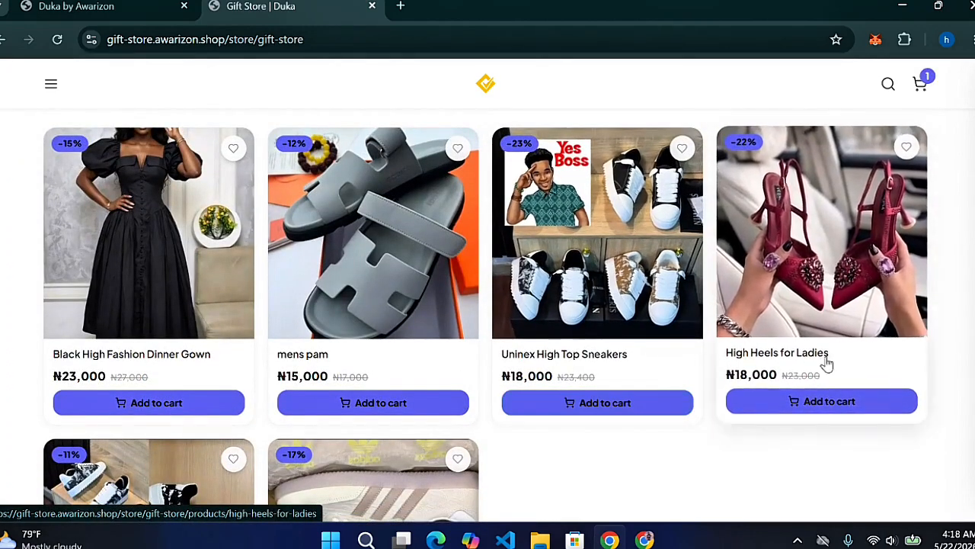
left_click(812, 402)
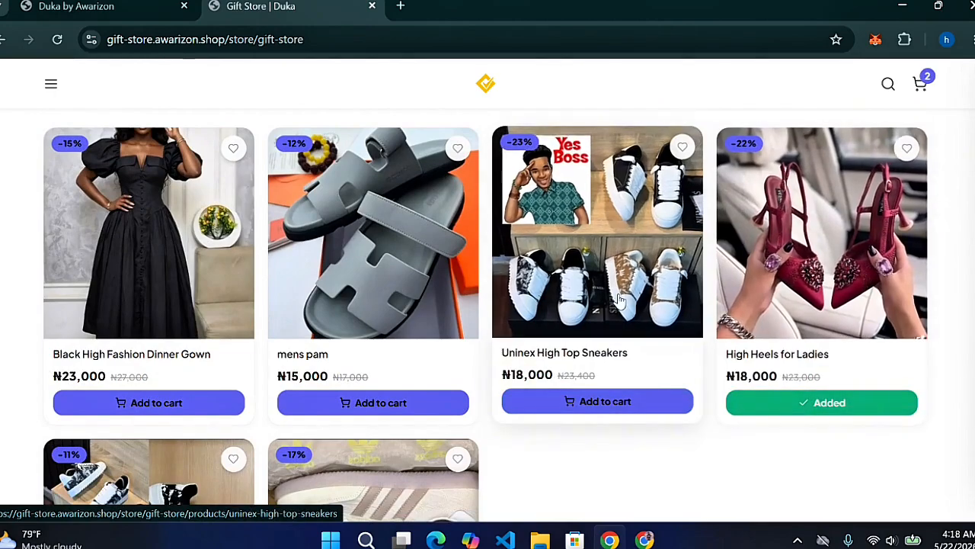
left_click(620, 299)
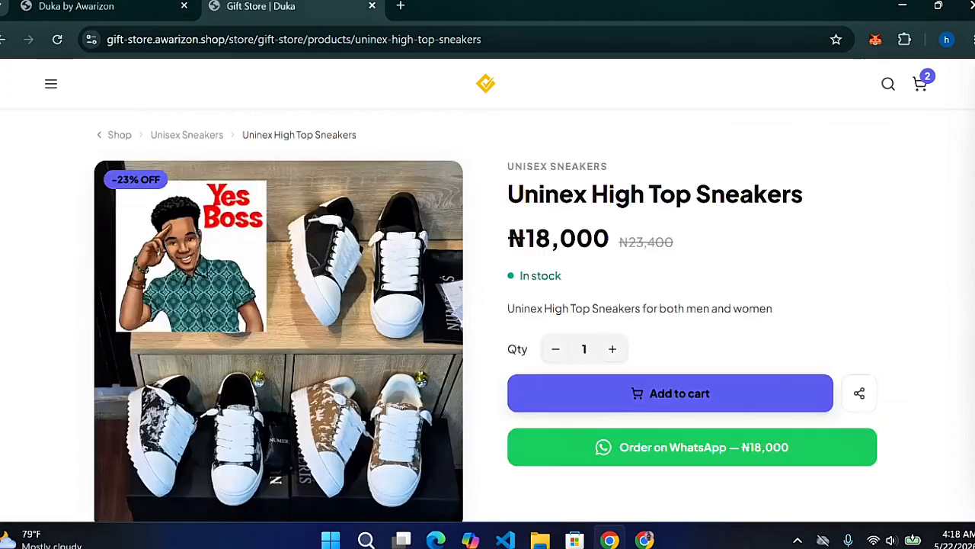
Raise the sneakers quantity to 4 for a ₦72,000 total, try Order on WhatsApp, and check reviews
scroll(612, 307, "down", 1)
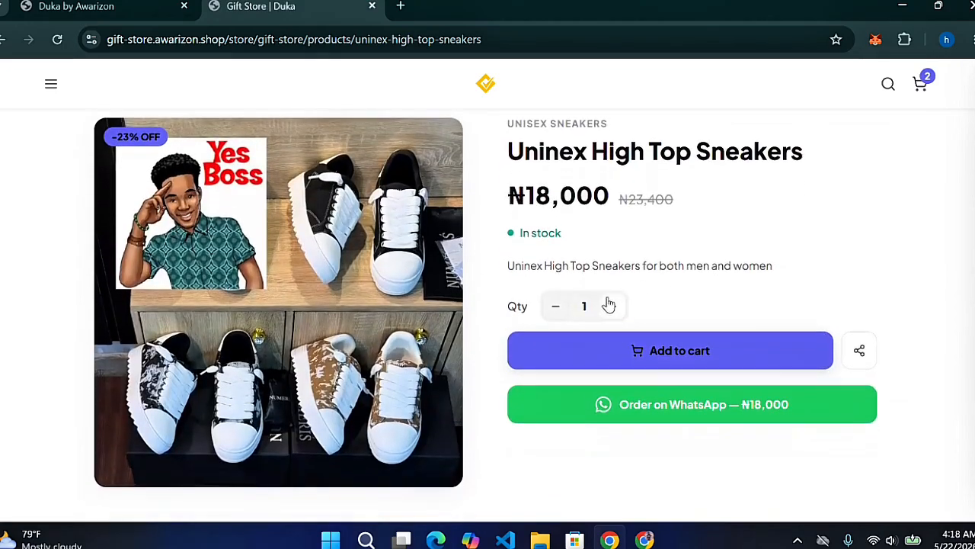
left_click(612, 306)
left_click(612, 306)
left_click(612, 306)
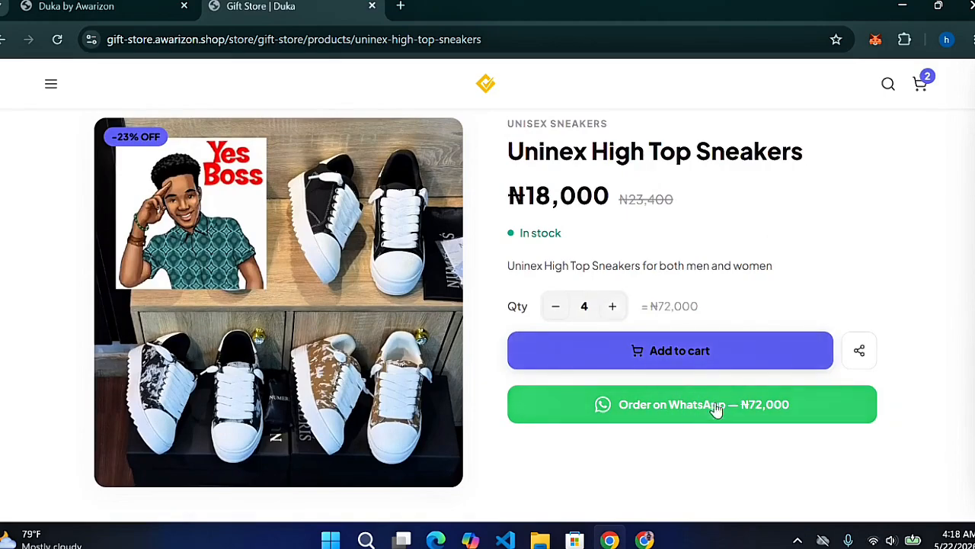
left_click(755, 405)
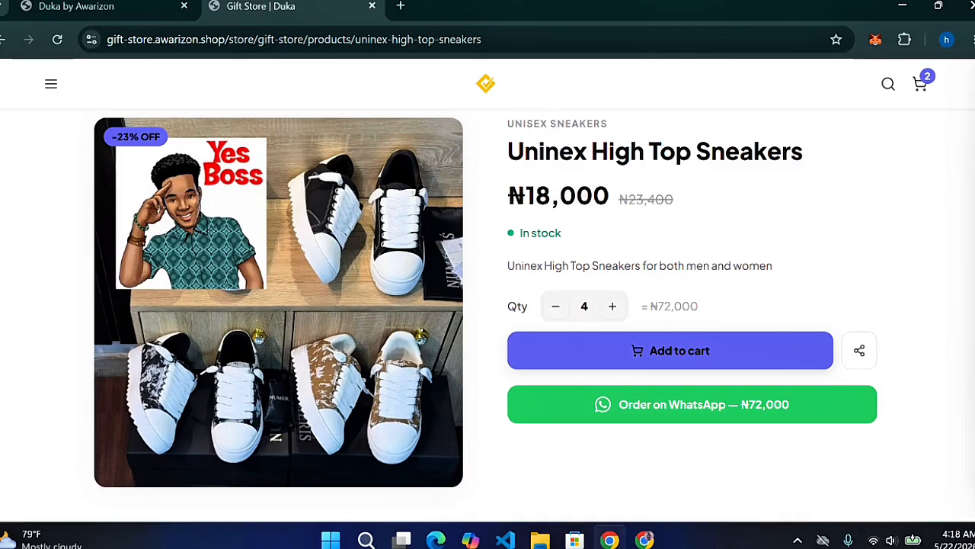
scroll(488, 304, "down", 4)
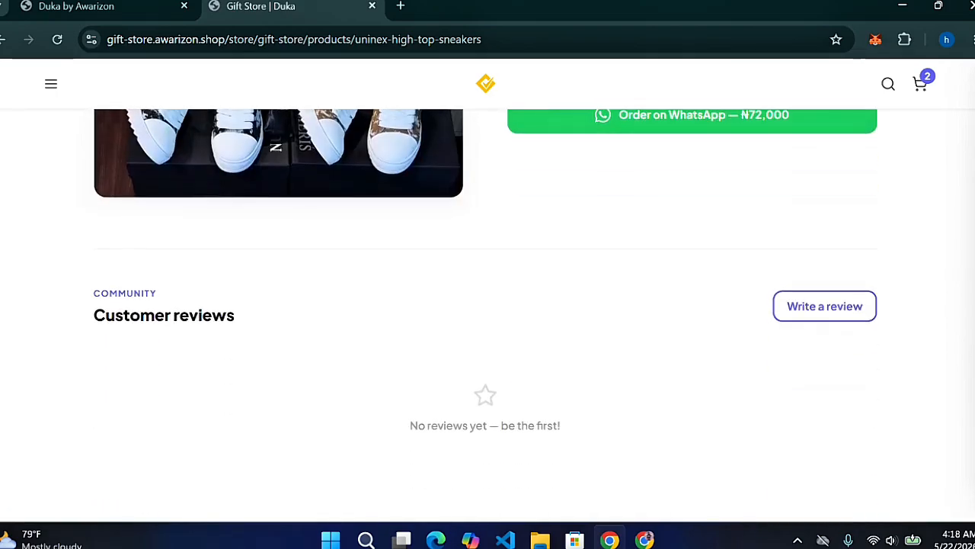
scroll(816, 422, "up", 1)
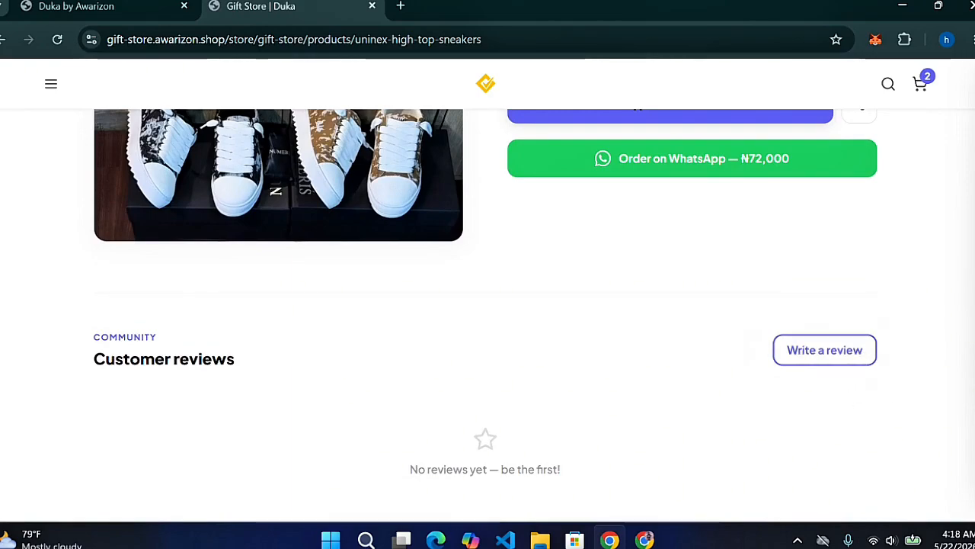
scroll(486, 296, "up", 1)
scroll(485, 296, "up", 3)
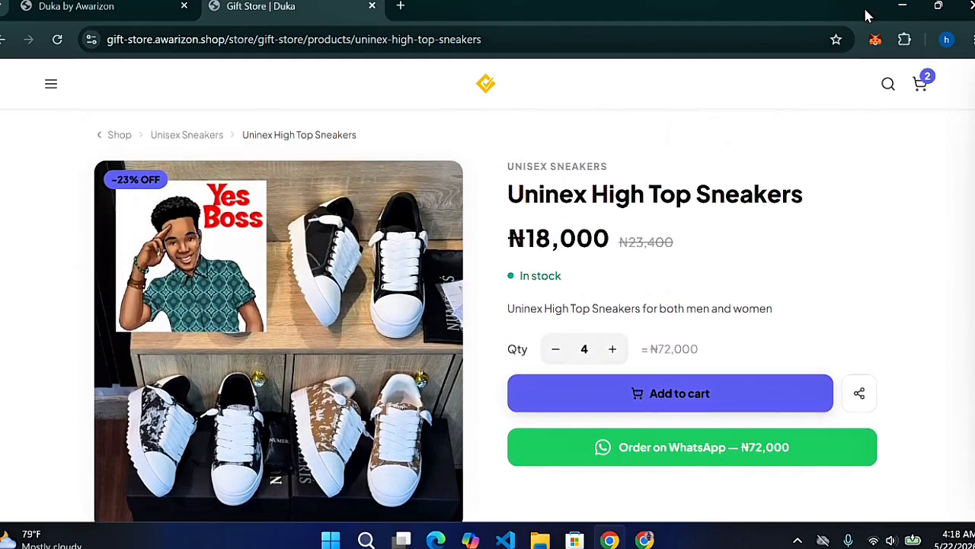
Review the two-item cart, close it, and go to Reels from the store menu
left_click(916, 82)
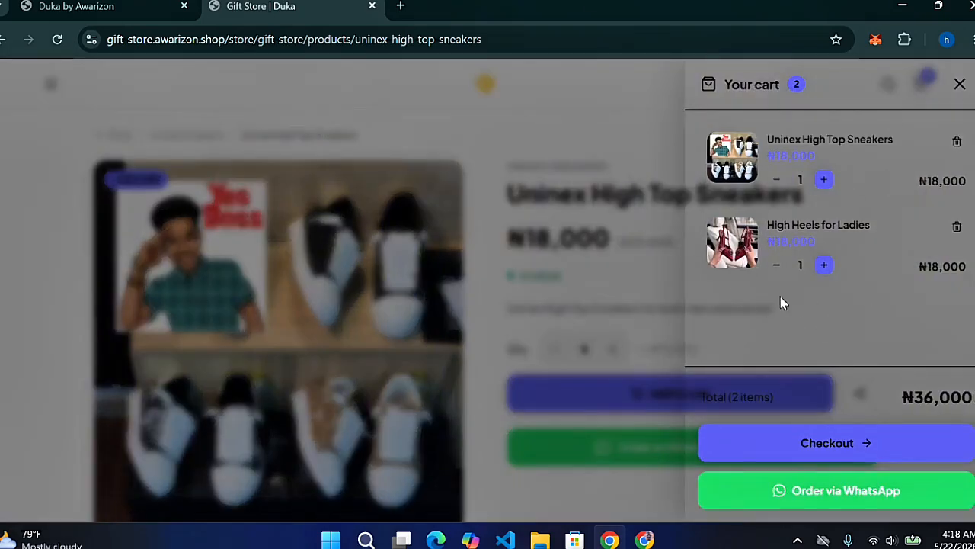
left_click(562, 160)
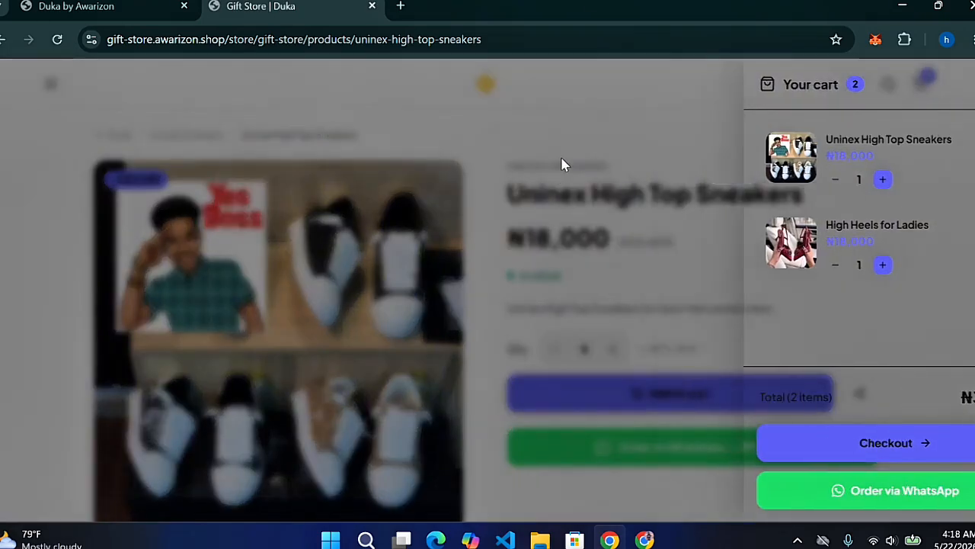
left_click(53, 88)
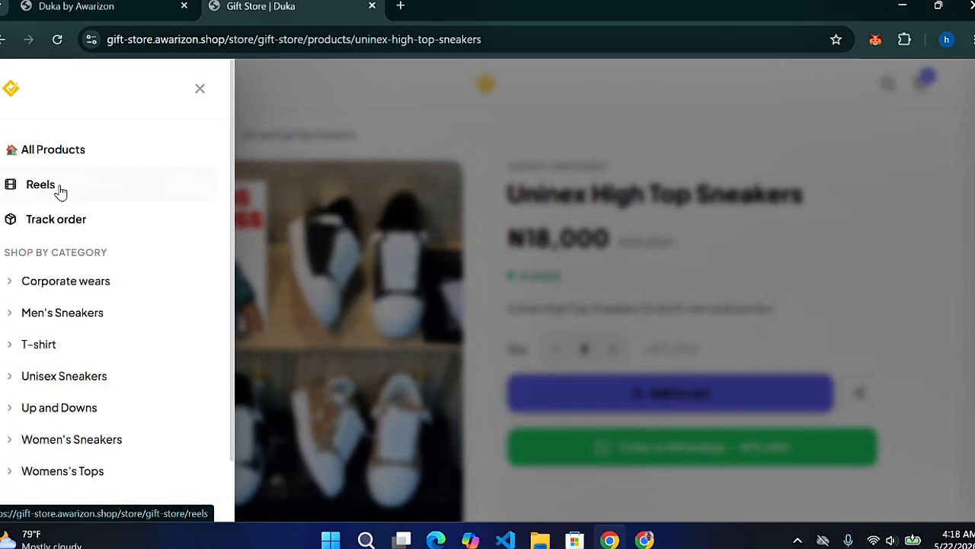
left_click(59, 190)
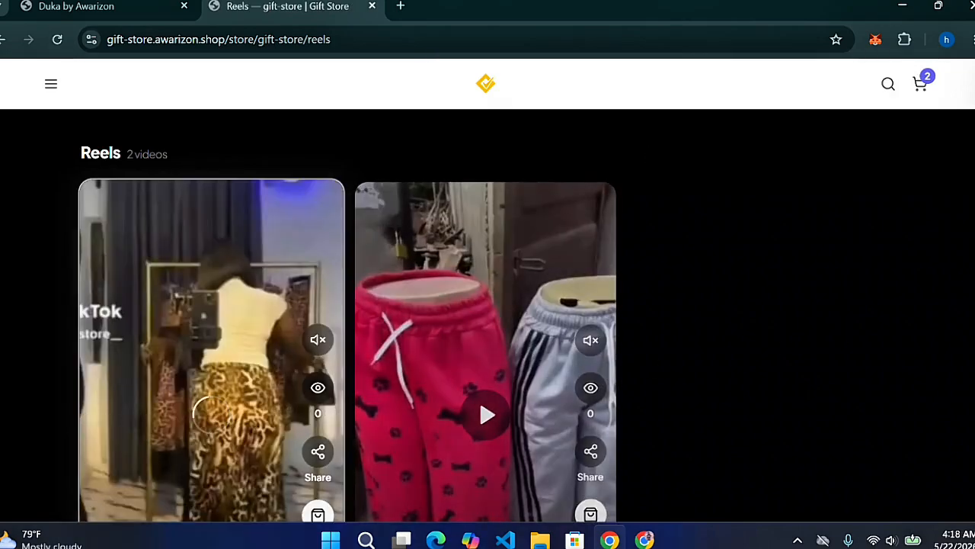
Add High Heels for Ladies from the Animal Skin Skirt reel and view the three-item ₦54,000 cart
scroll(488, 304, "down", 2)
scroll(326, 188, "down", 2)
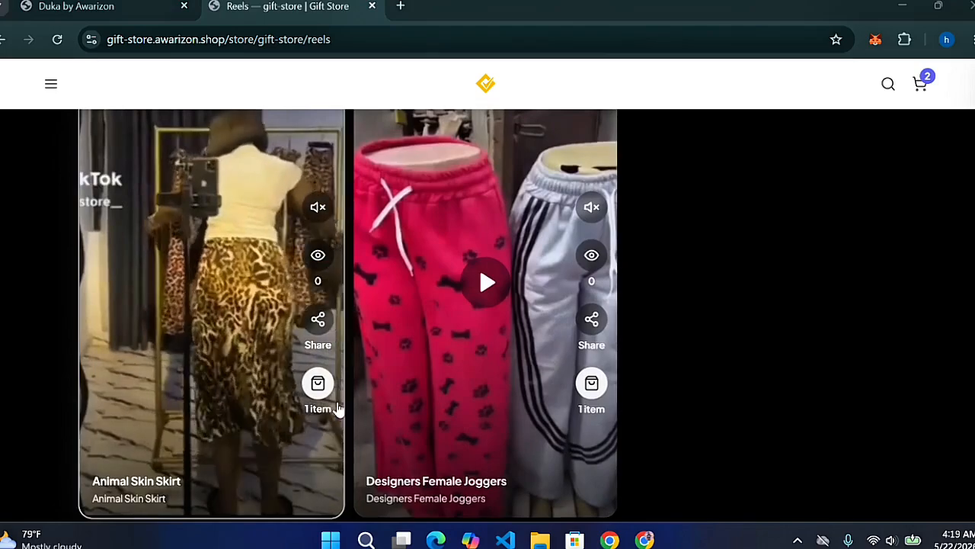
left_click(318, 388)
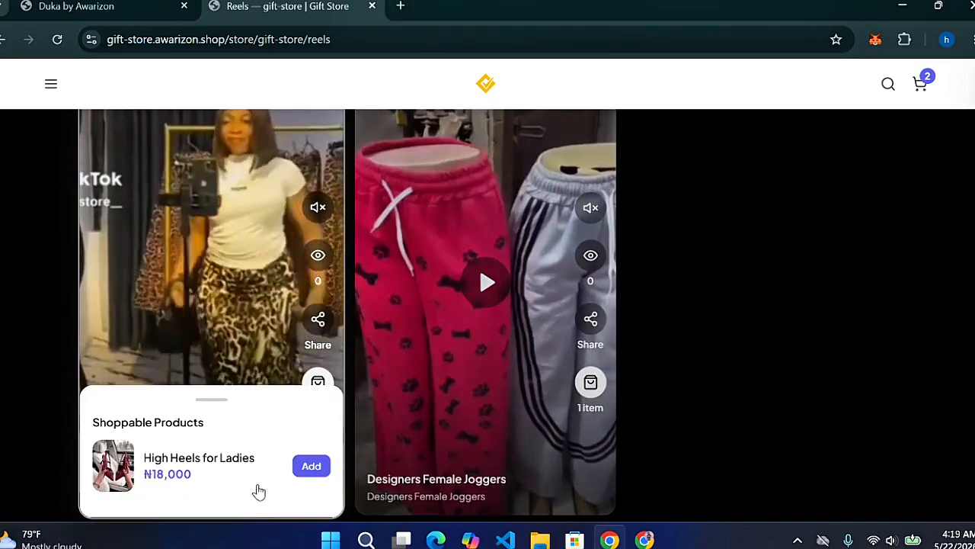
left_click(312, 465)
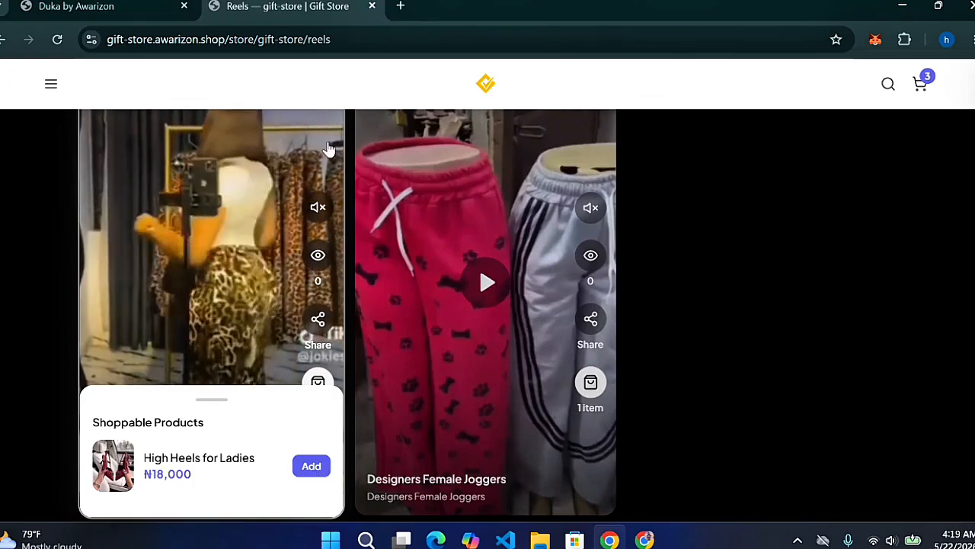
left_click(922, 86)
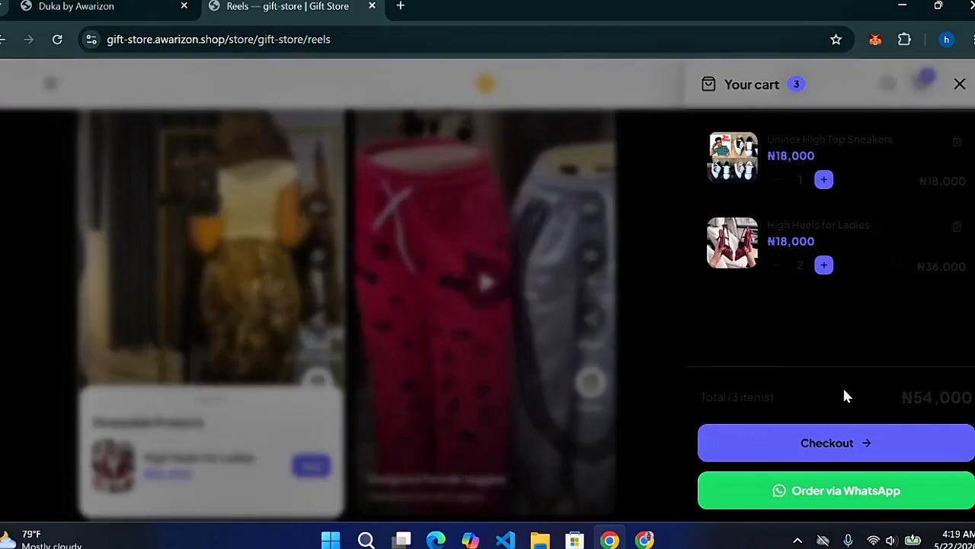
Proceed to checkout from the cart drawer with the ₦54,000 total
left_click(850, 447)
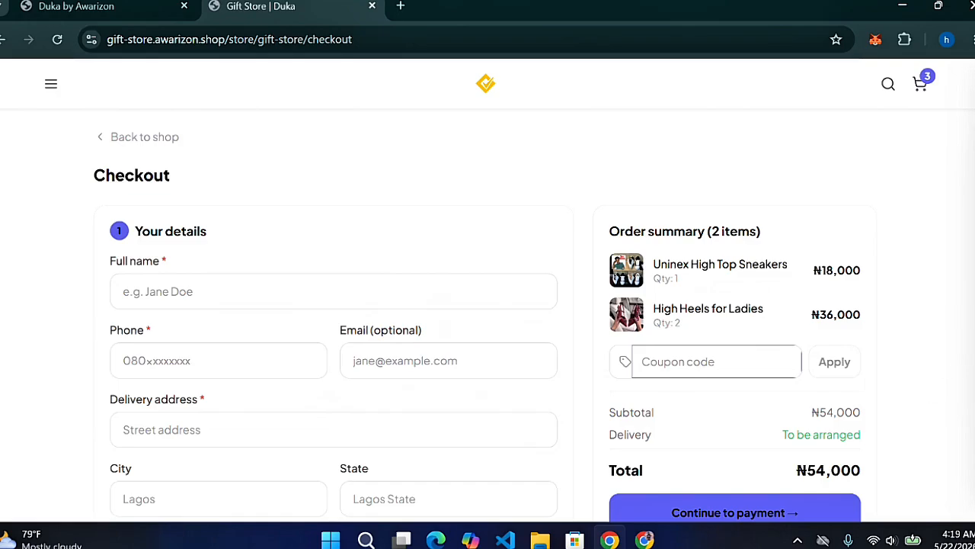
Autofill the buyer's saved name, phone, e-mail and delivery address, then continue to payment
scroll(488, 320, "down", 3)
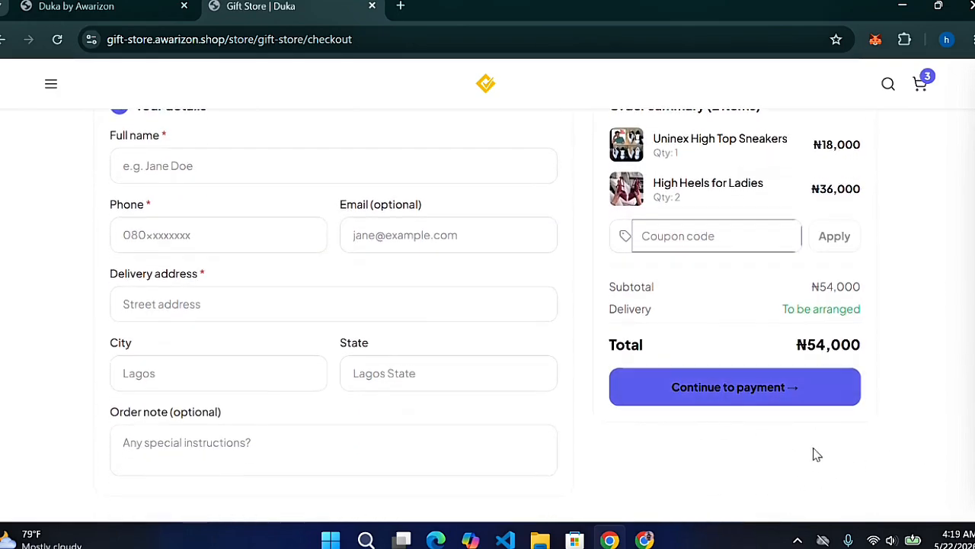
left_click(732, 389)
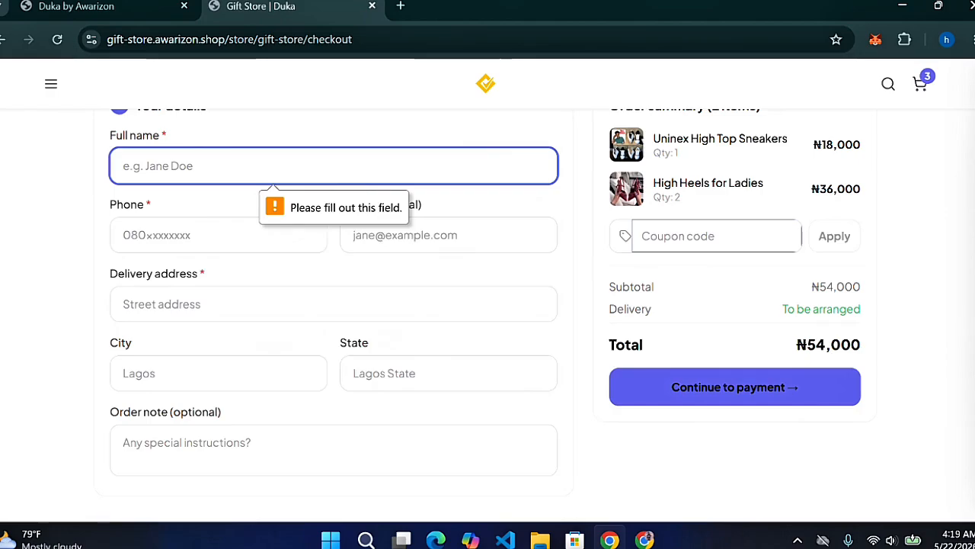
left_click(321, 166)
left_click(311, 220)
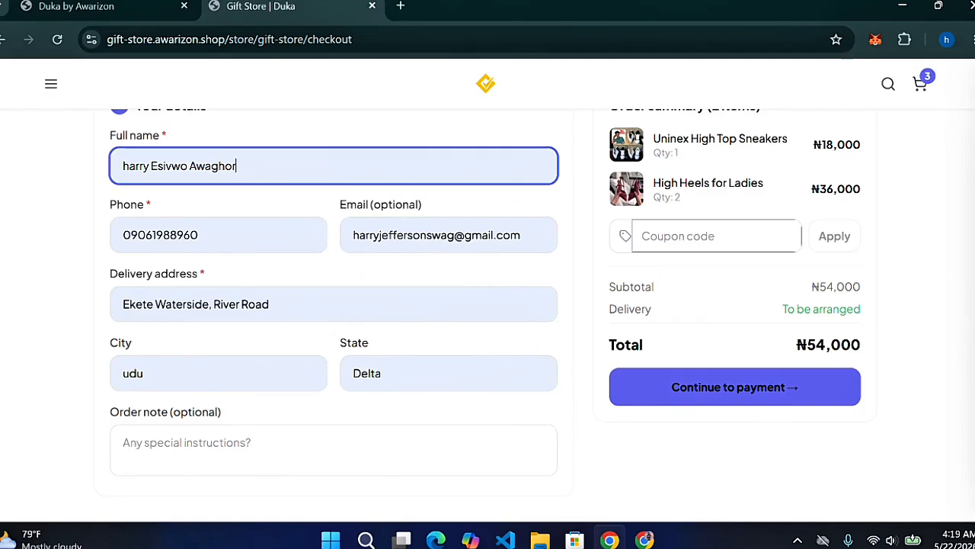
left_click(734, 398)
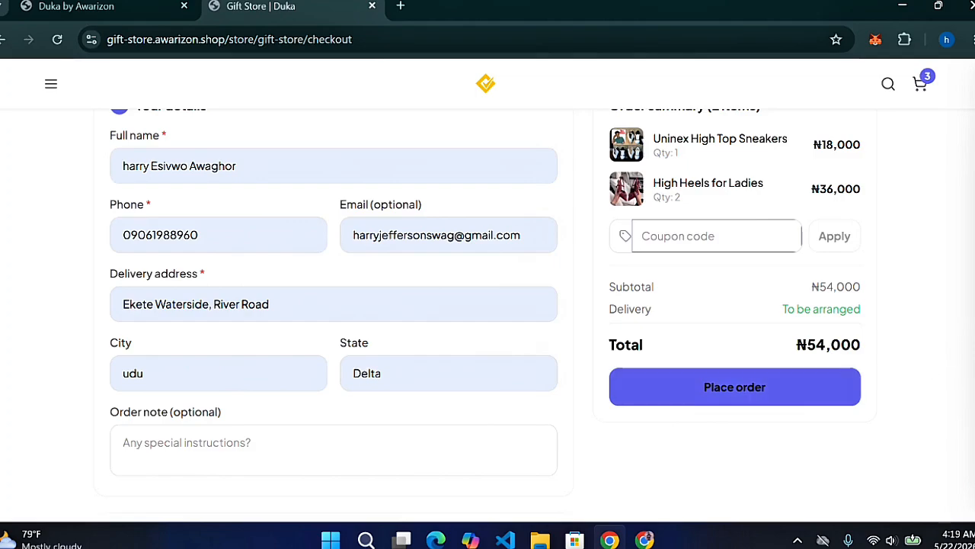
scroll(488, 305, "up", 1)
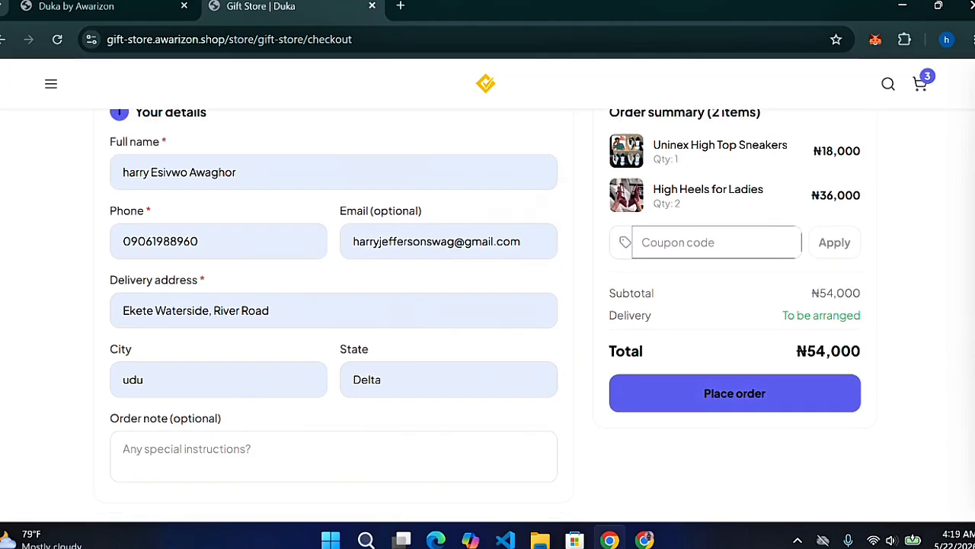
Read the Return & Refund Policy, then place the ₦54,000 order paid by bank transfer
scroll(488, 305, "down", 4)
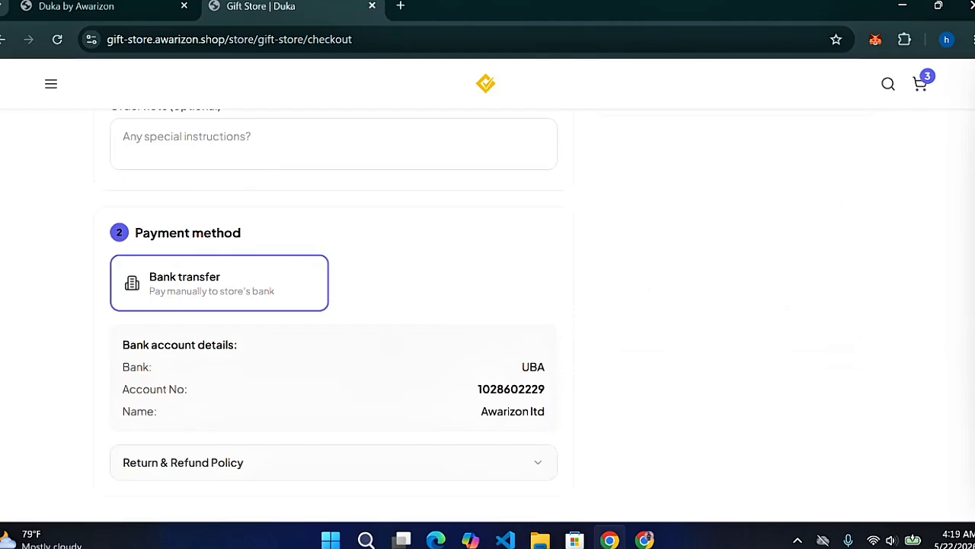
left_click(521, 474)
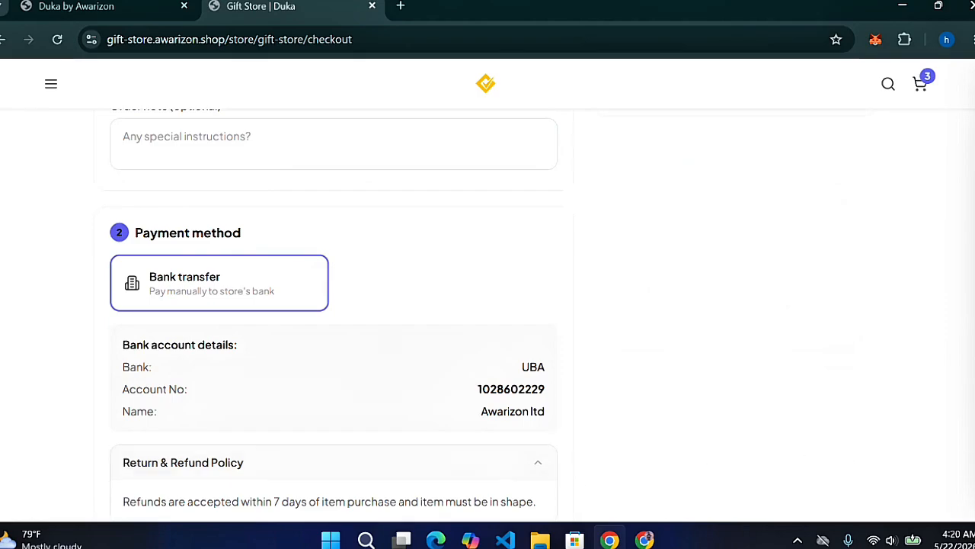
scroll(440, 451, "down", 1)
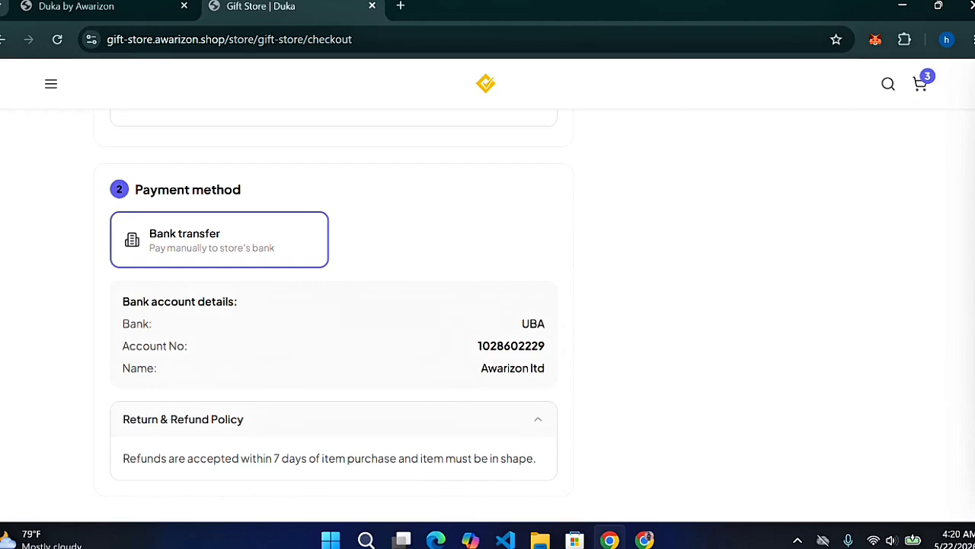
scroll(488, 305, "up", 4)
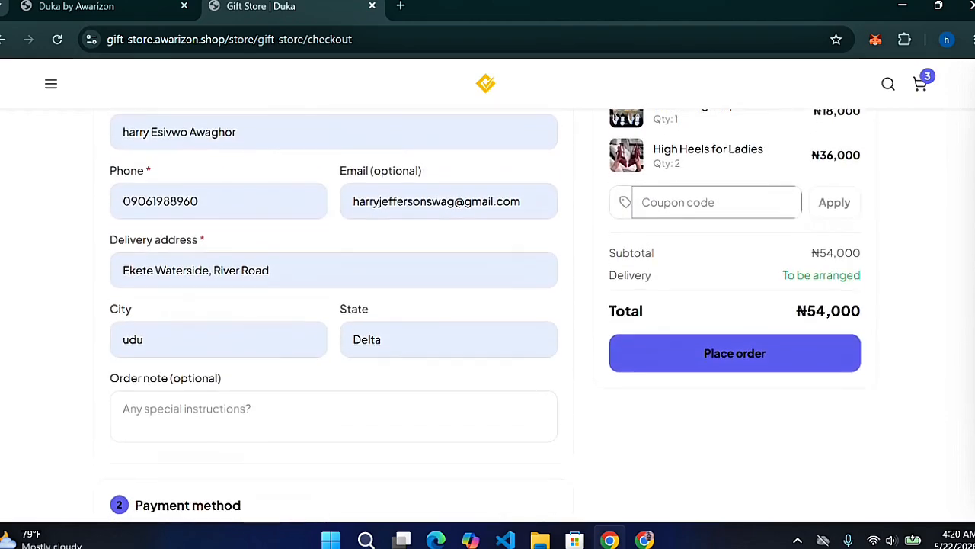
left_click(758, 362)
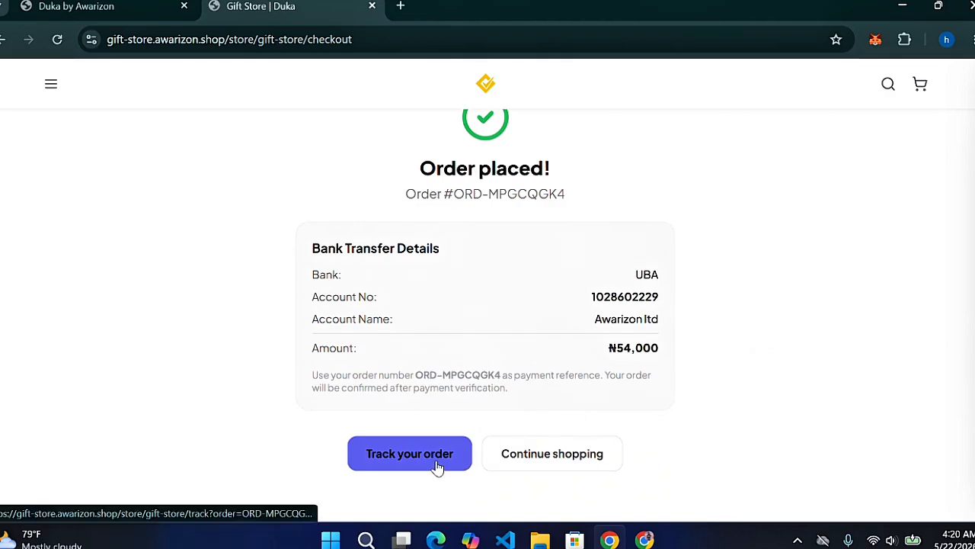
Check the pending ₦54,000 order's items and address on Track Order, then return to the Gift Store home
left_click(409, 454)
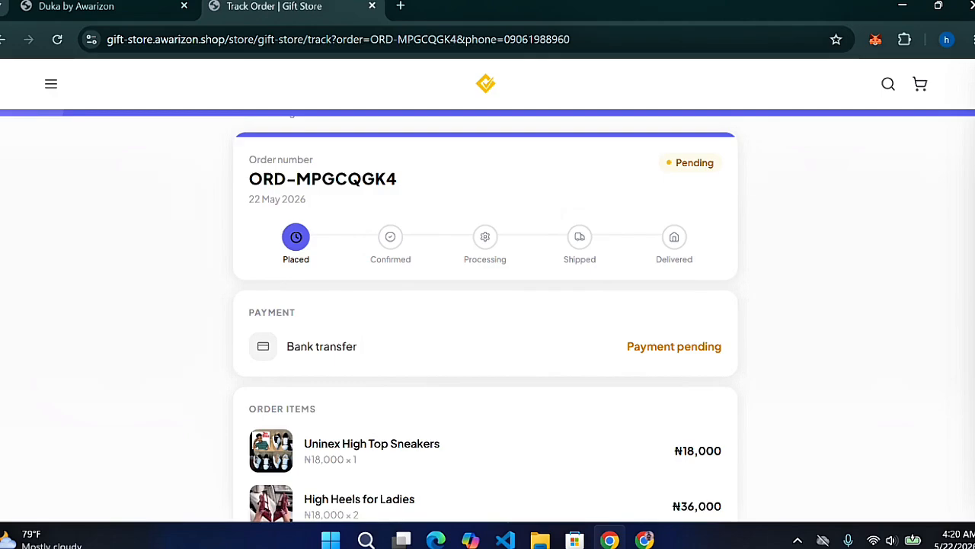
scroll(487, 316, "down", 2)
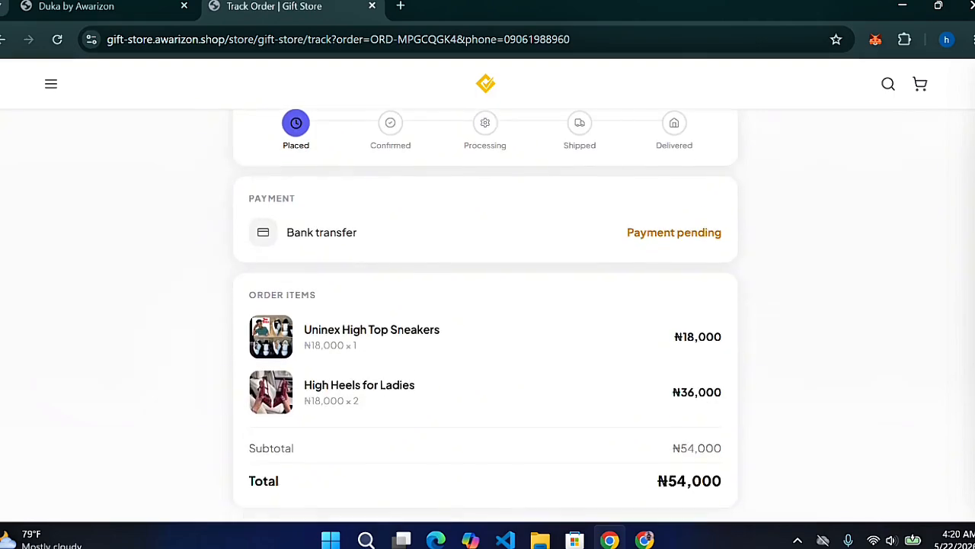
scroll(488, 315, "down", 1)
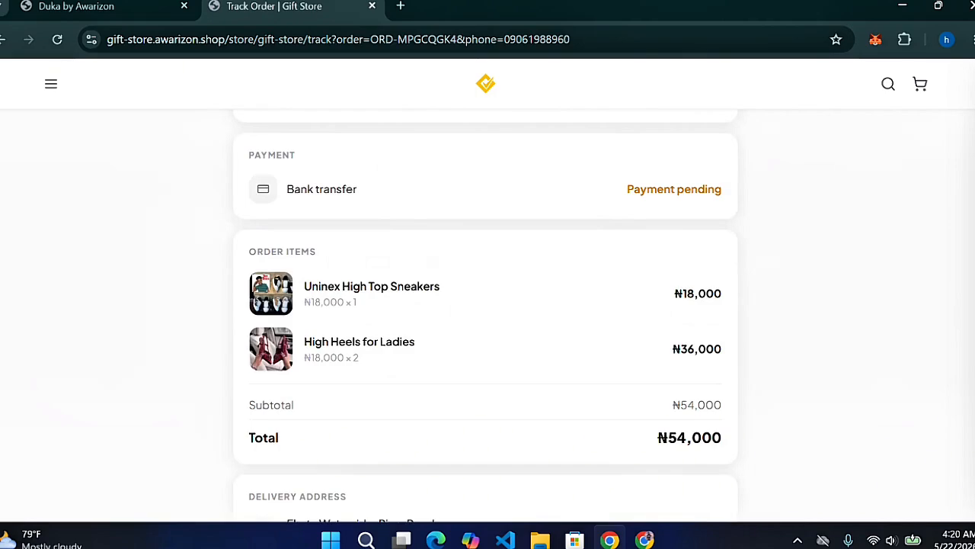
scroll(487, 315, "down", 2)
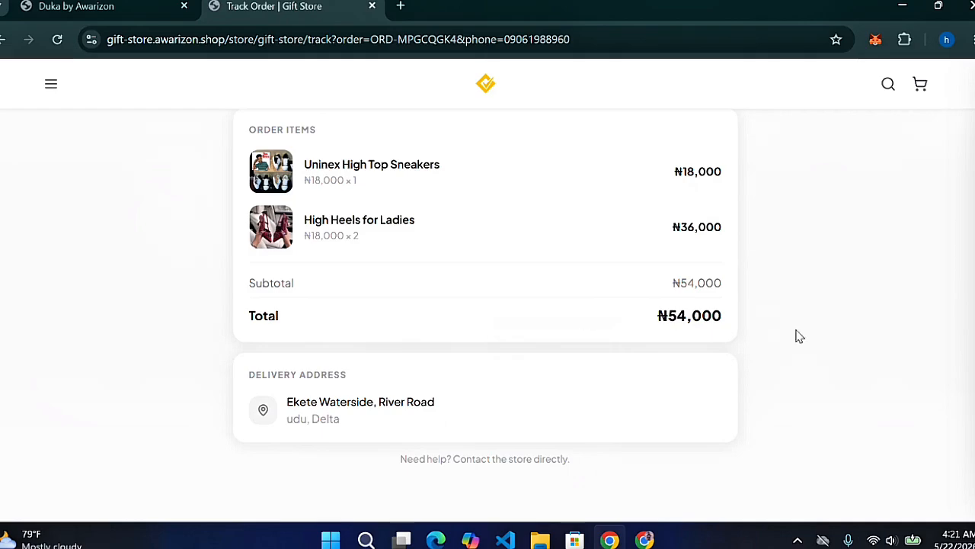
scroll(485, 305, "up", 6)
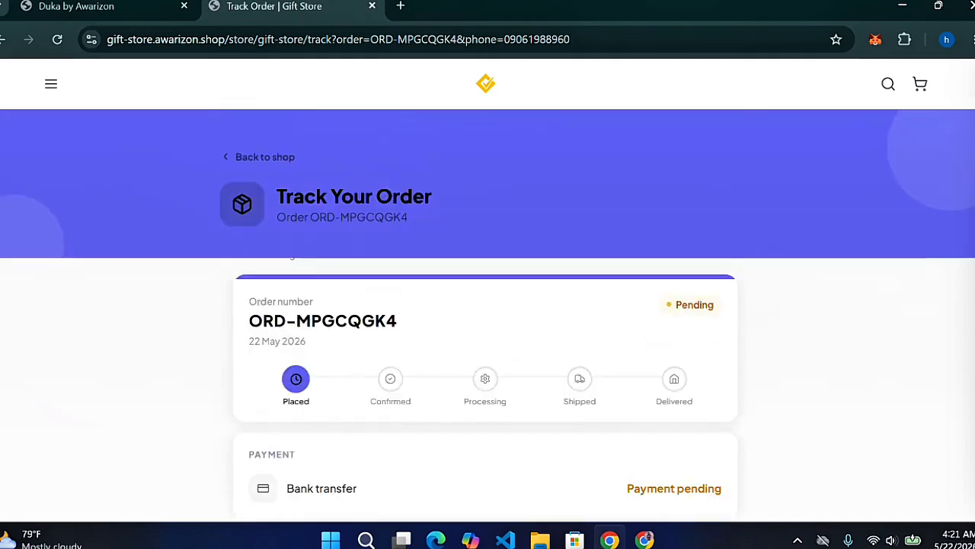
left_click(483, 92)
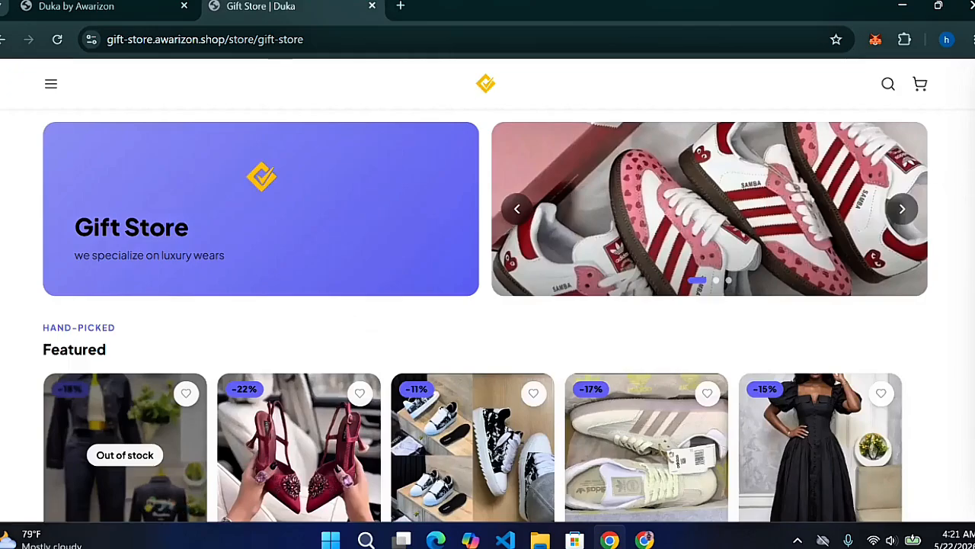
Browse the Gift Store's featured products and collections, then switch back to the Duka landing page
scroll(485, 316, "down", 9)
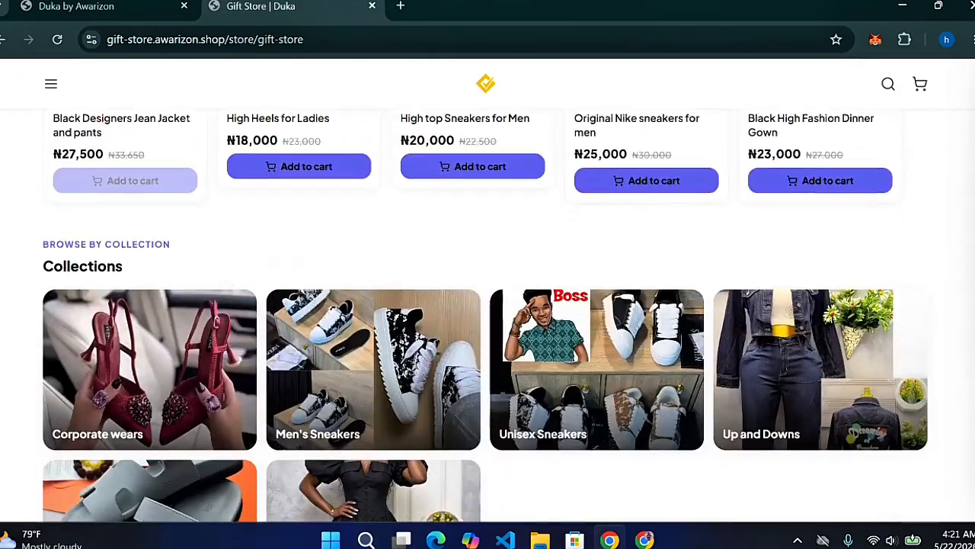
scroll(959, 412, "down", 8)
scroll(959, 411, "up", 6)
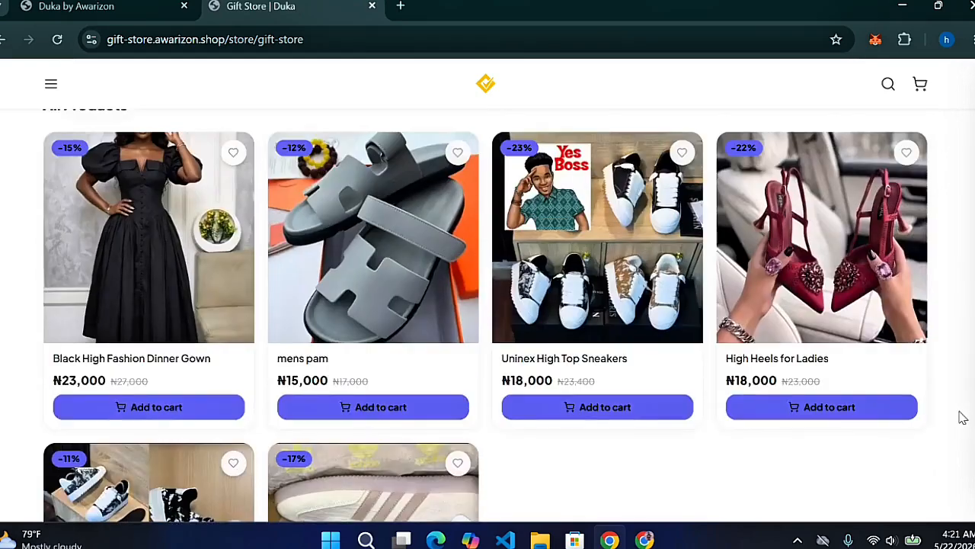
scroll(962, 362, "up", 8)
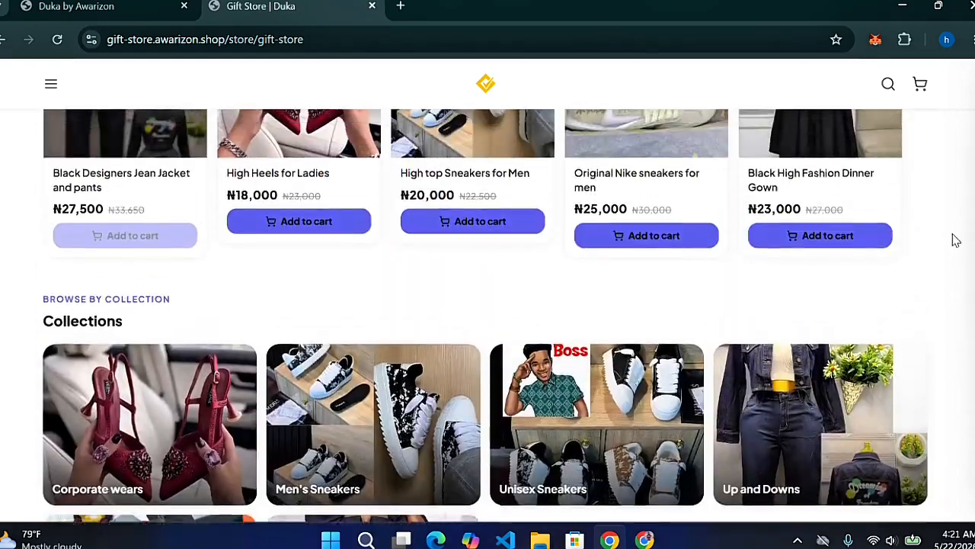
scroll(954, 206, "up", 2)
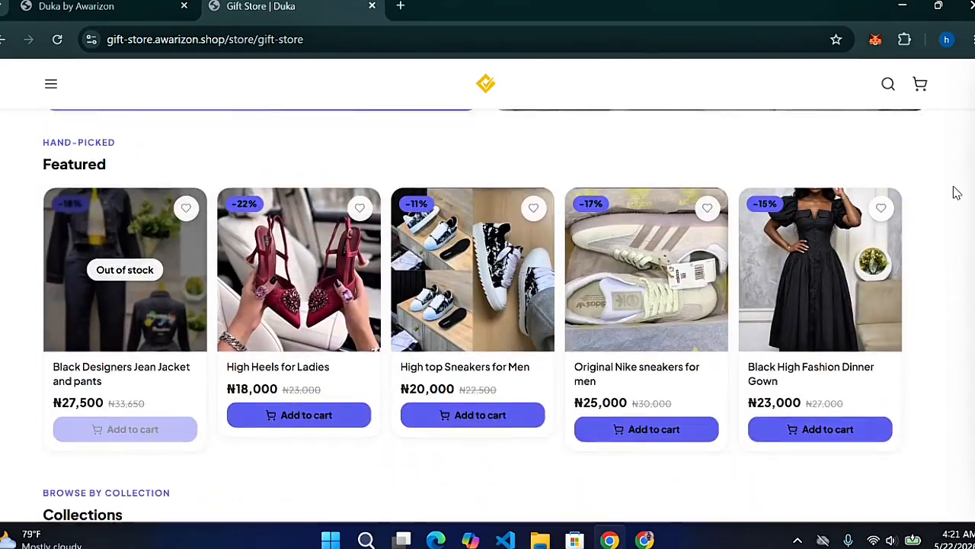
scroll(954, 175, "up", 2)
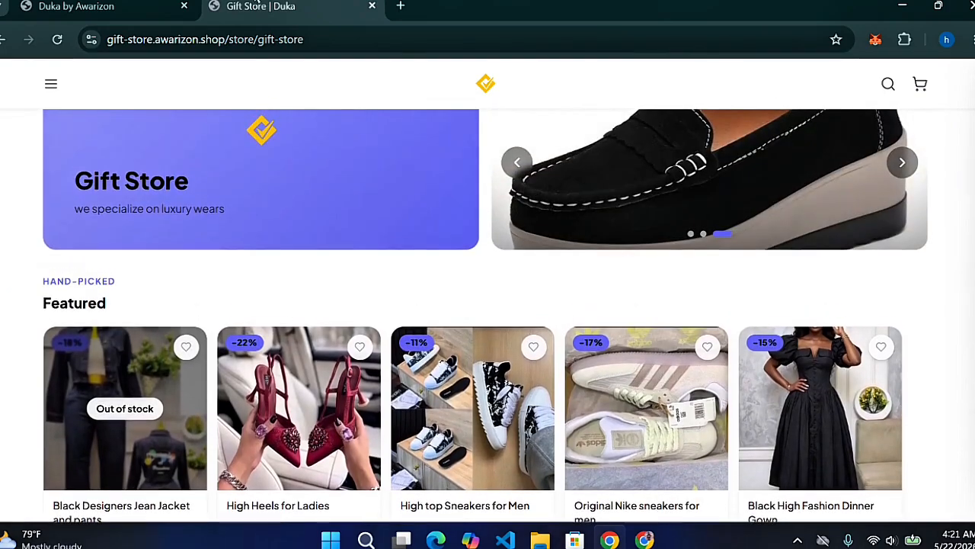
left_click(118, 5)
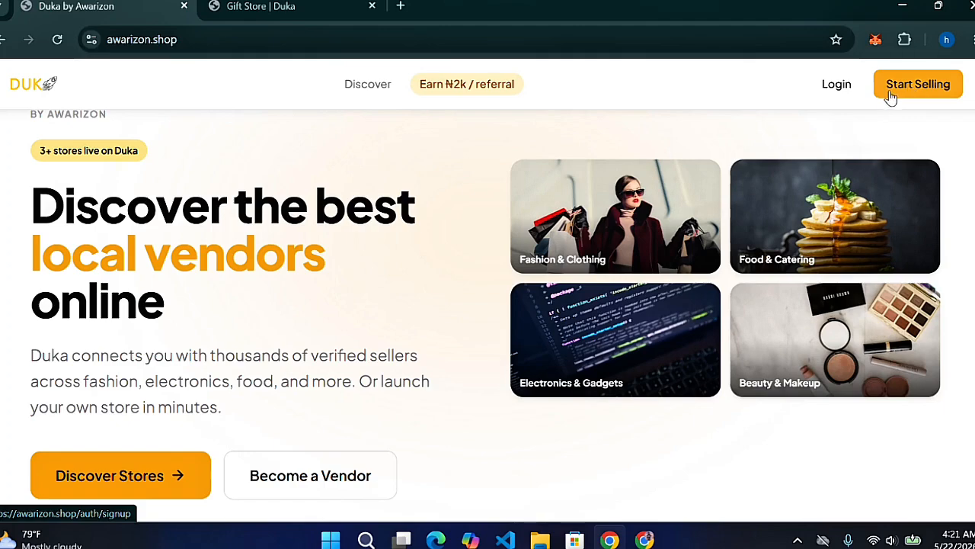
Sign up as a vendor with full name, e-mail and password, declining Chrome's password save
left_click(338, 479)
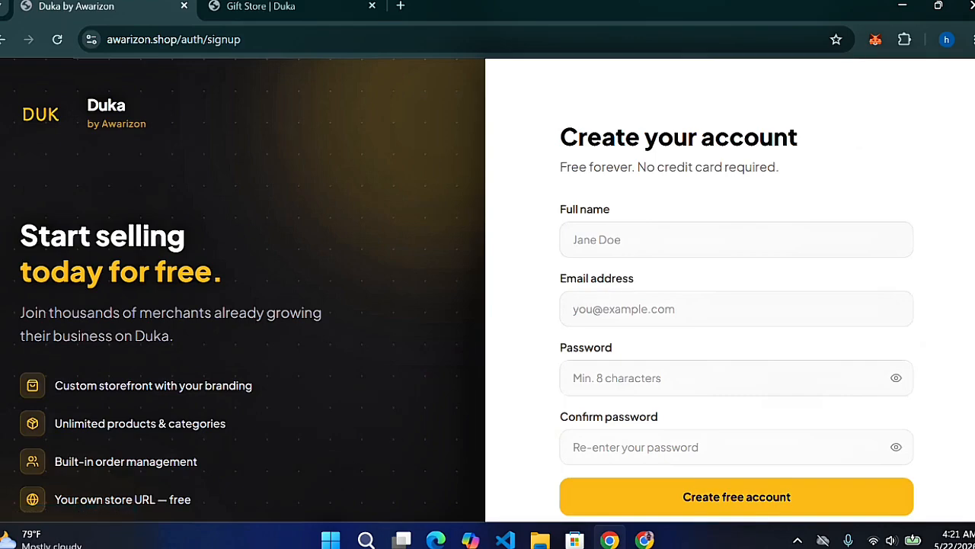
left_click(686, 240)
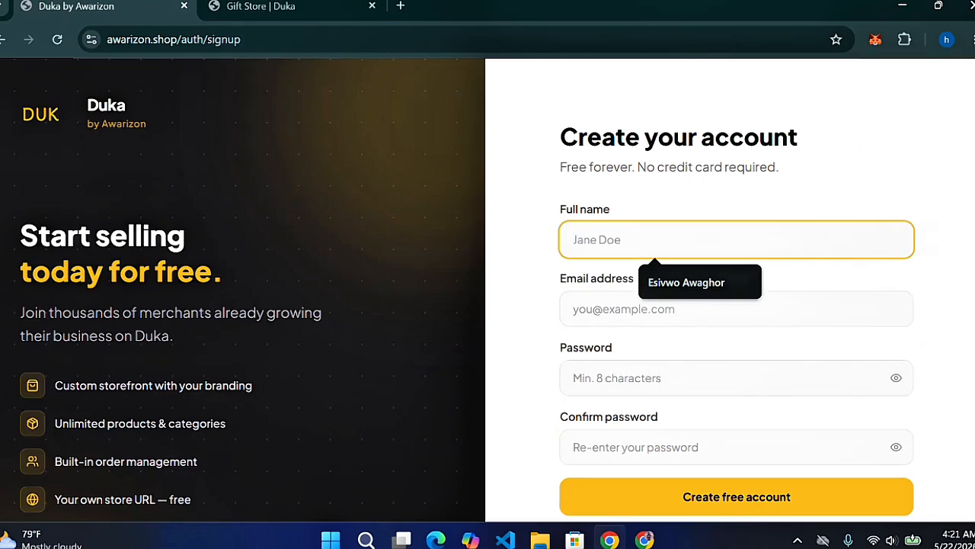
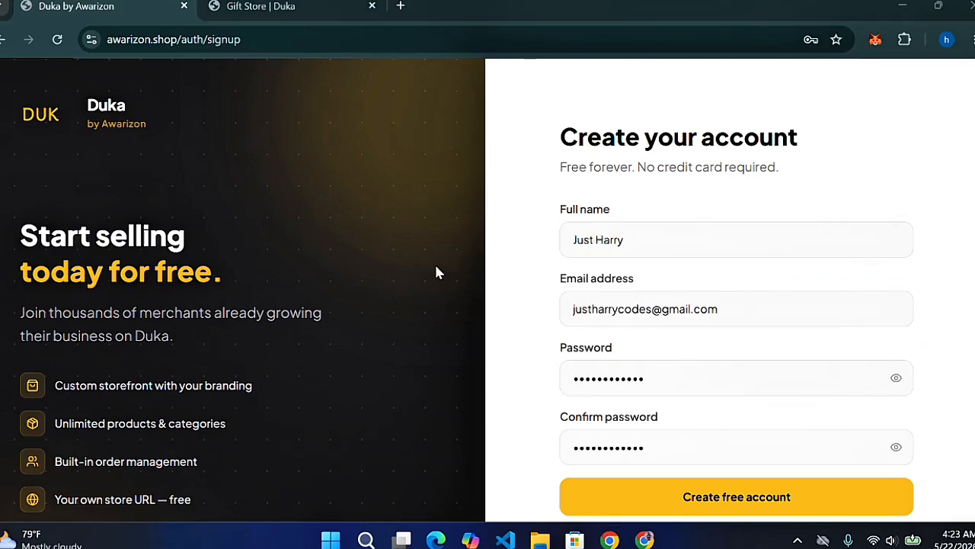
left_click(759, 493)
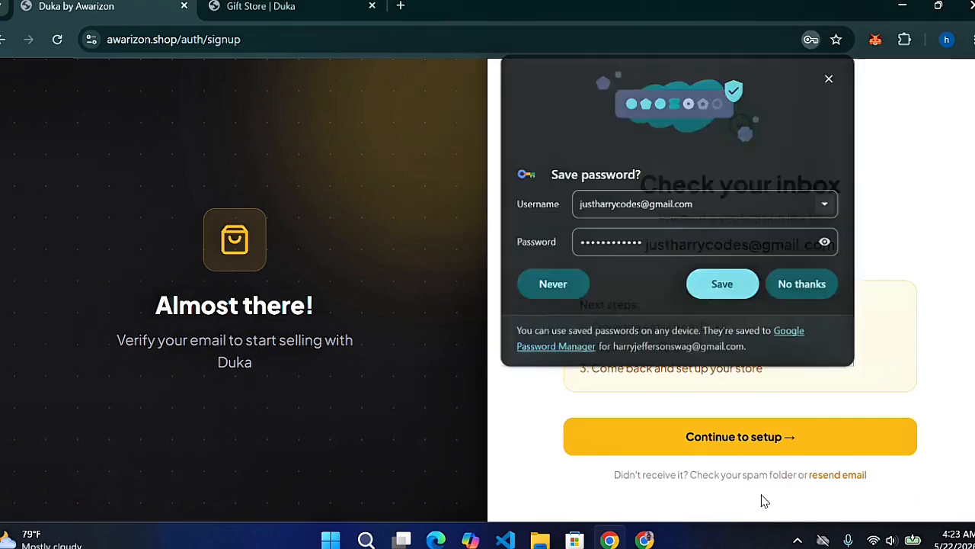
left_click(796, 279)
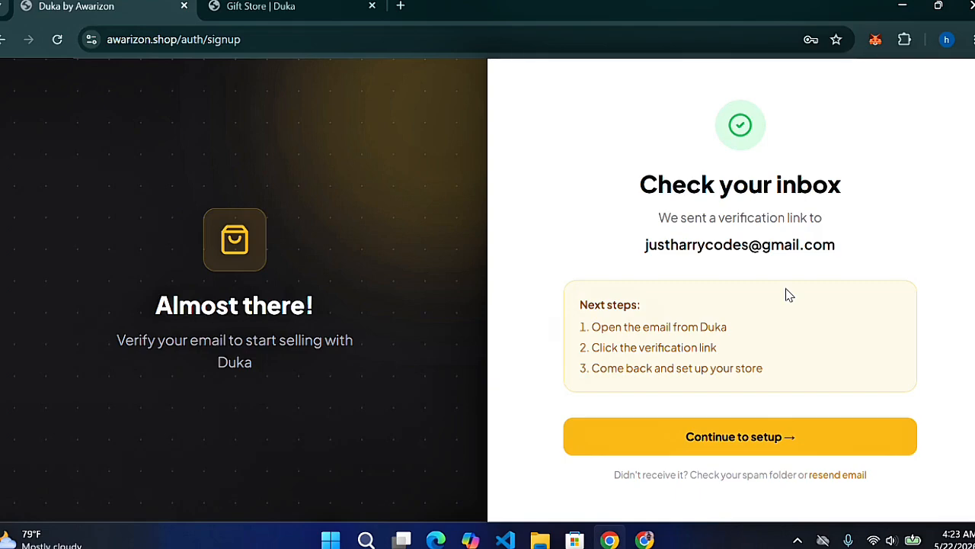
Name the store 'GiftedHands' with description 'we specialized on luxury wears and nice outfits'
left_click(763, 449)
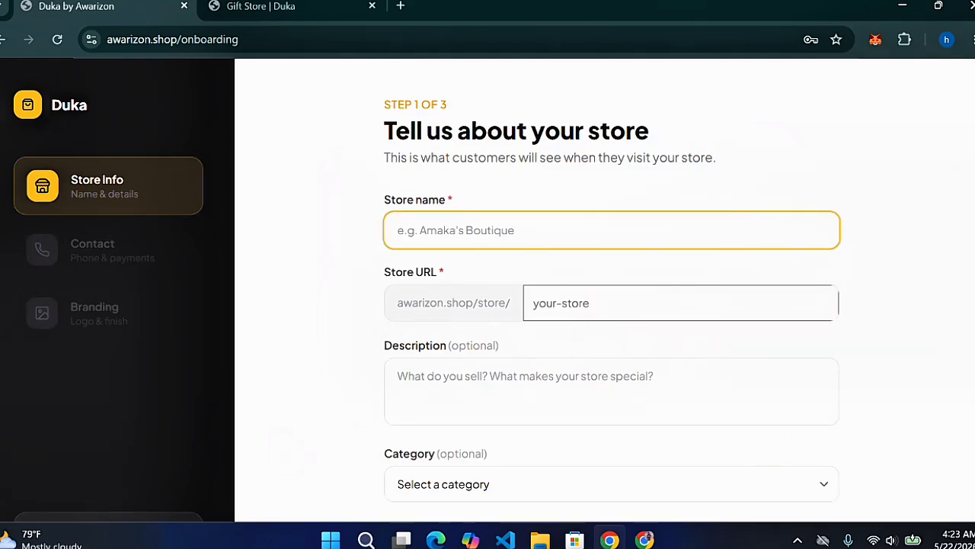
type("Gi")
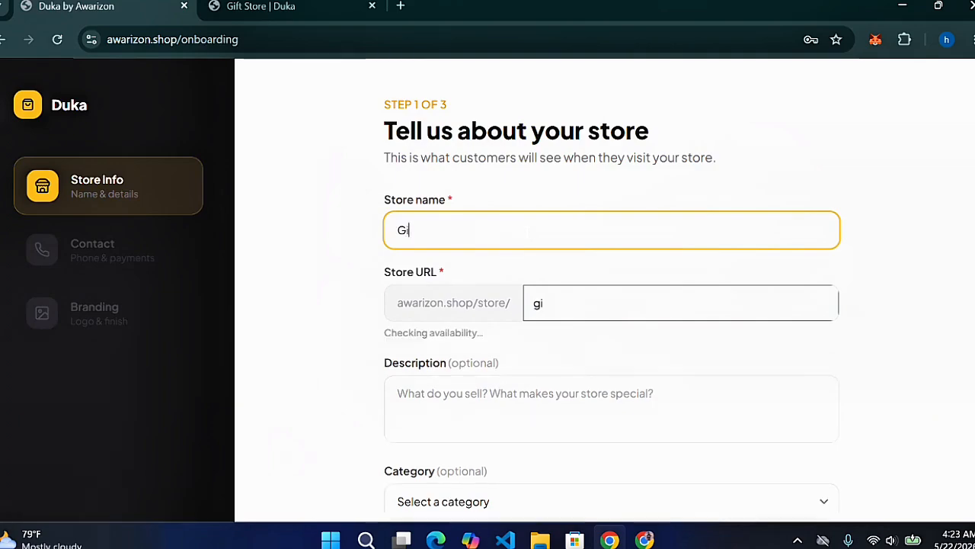
type("ftedHands")
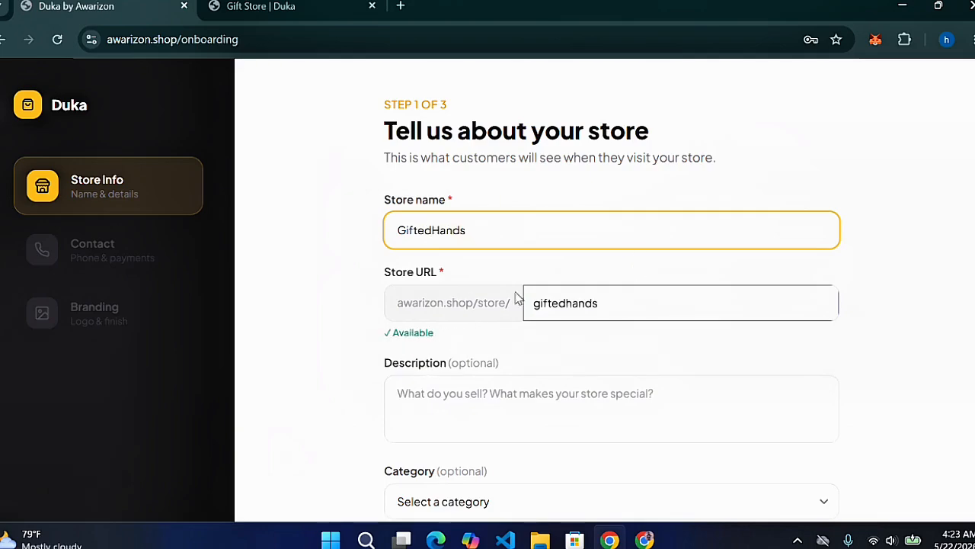
left_click(777, 408)
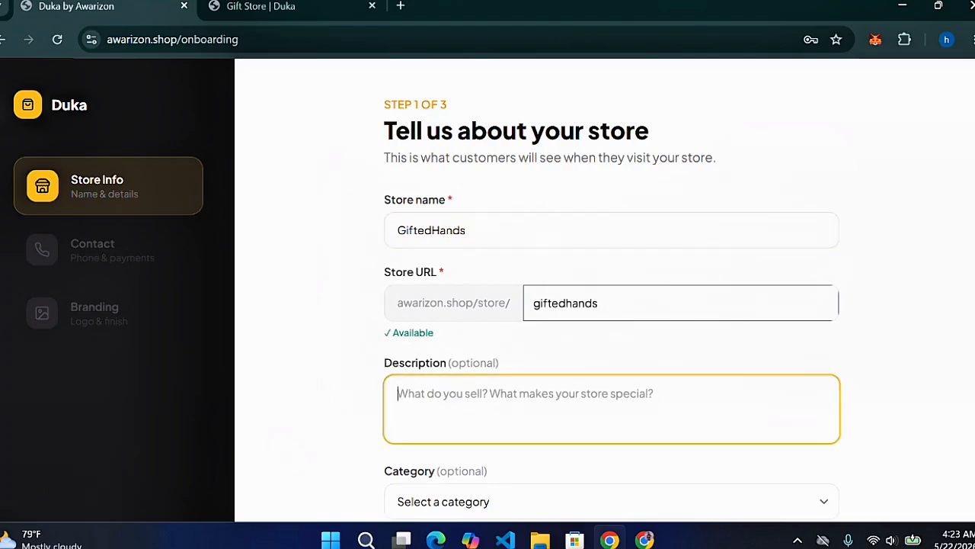
type("w")
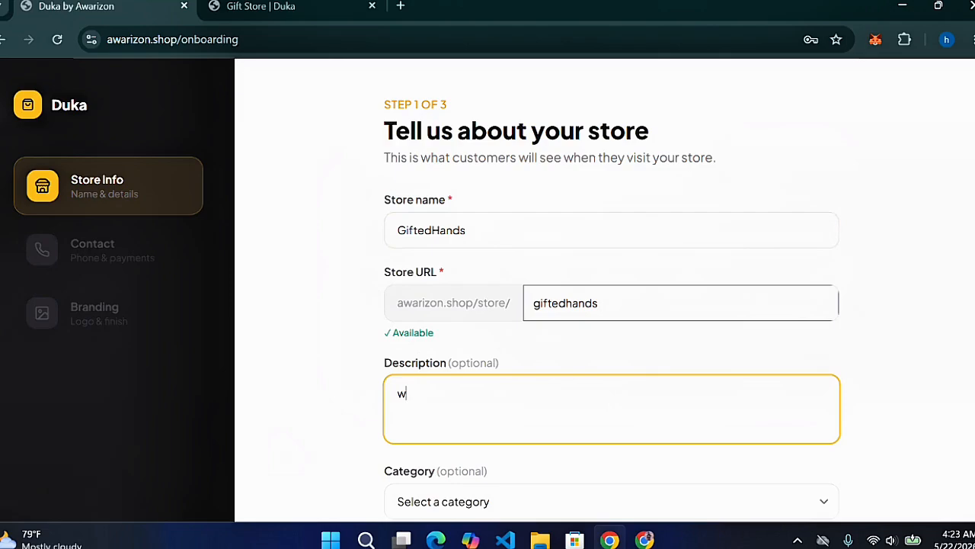
type("e specialized on")
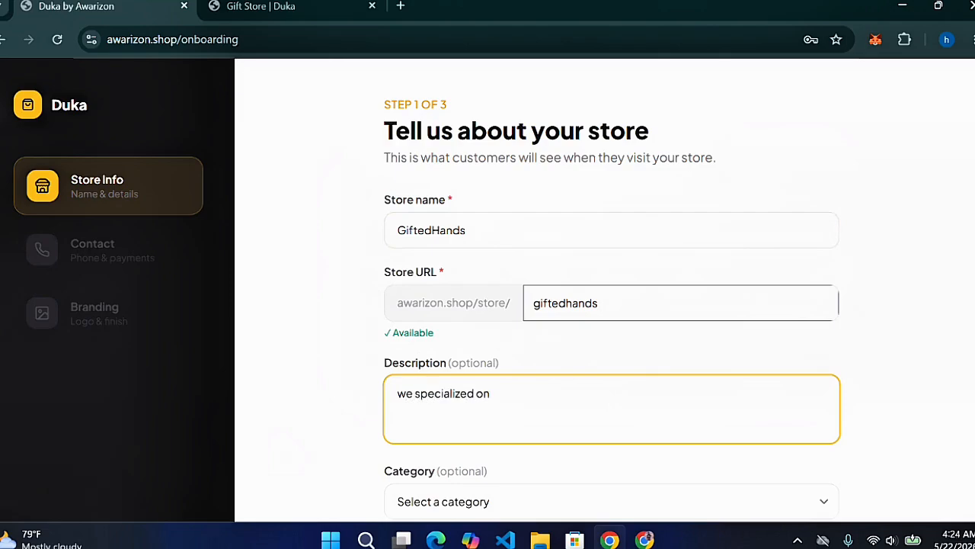
type(" luxury wears and nice outfits")
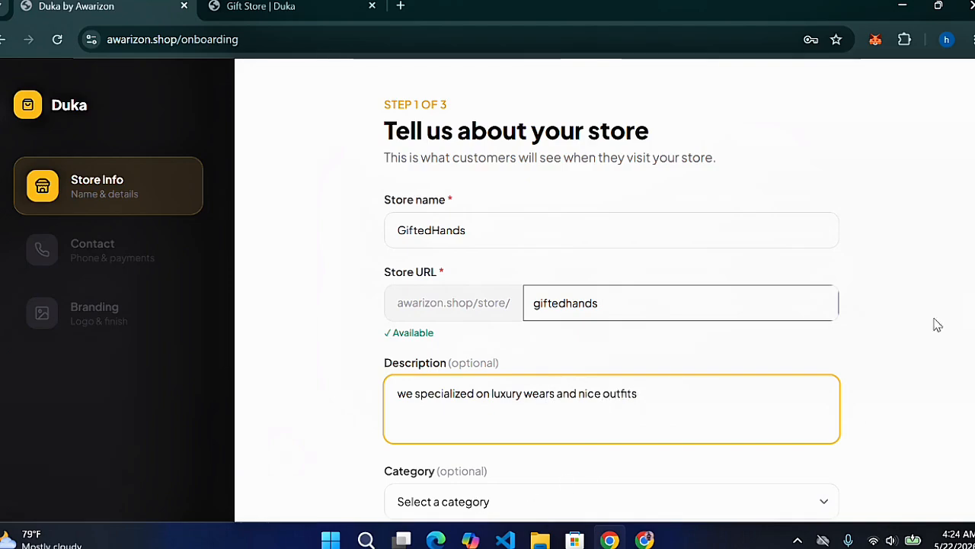
Set the store category to Fashion and Clothing and save the Store Info step
scroll(610, 305, "down", 2)
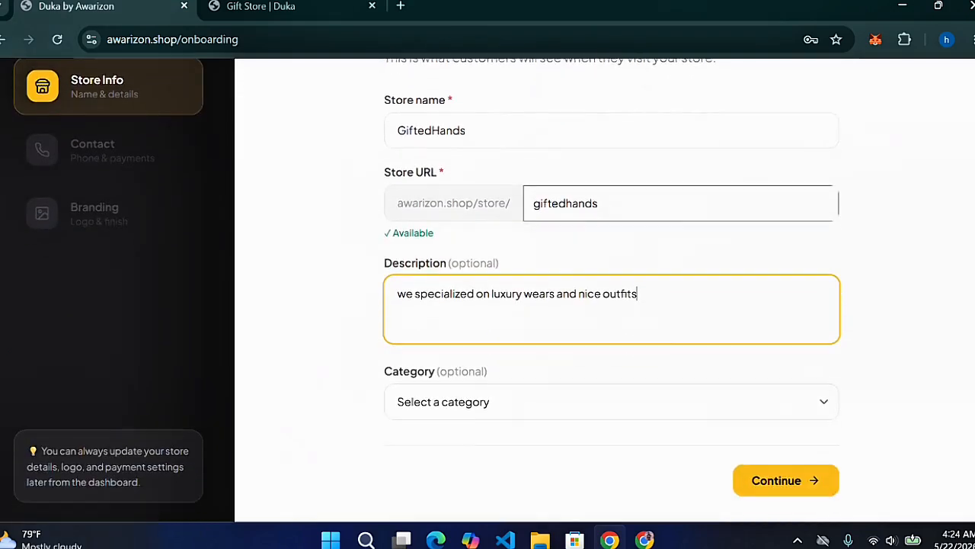
left_click(830, 395)
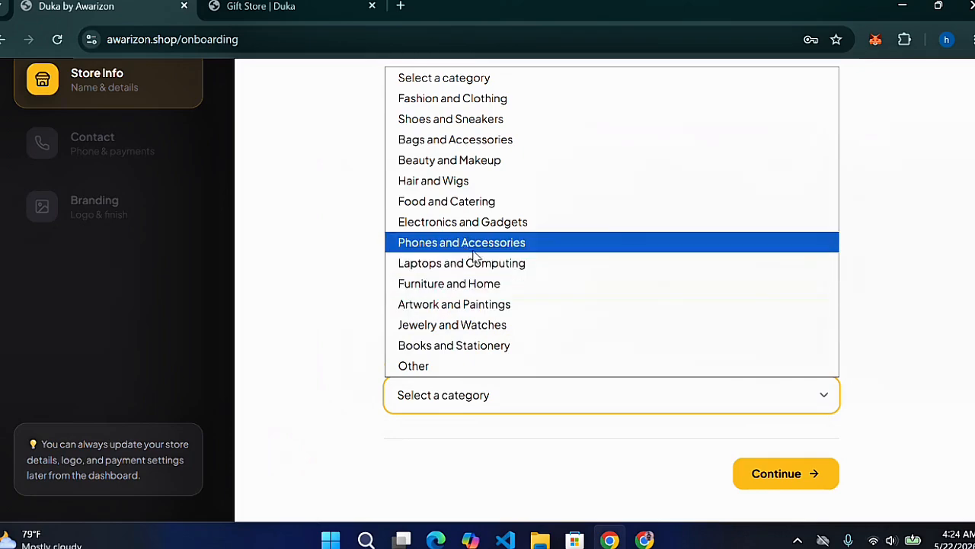
left_click(449, 107)
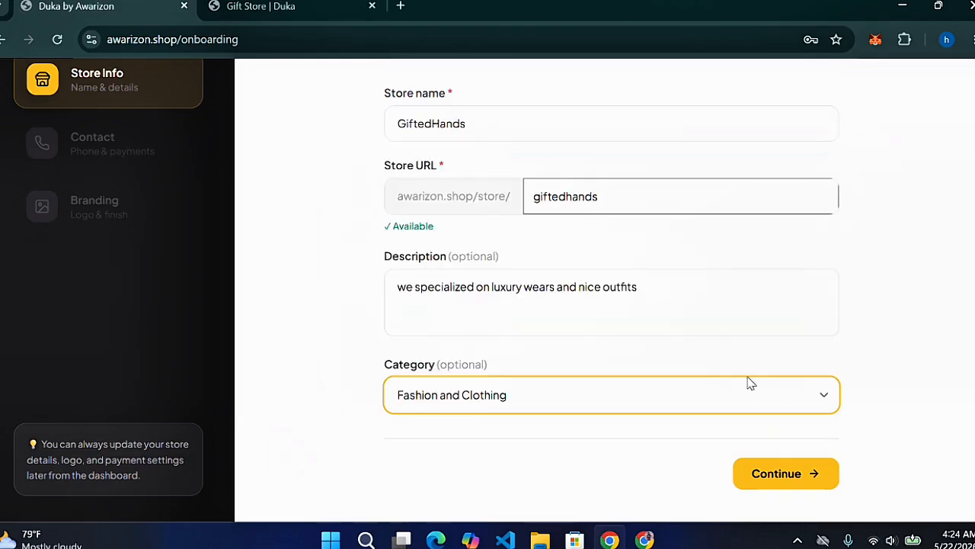
left_click(769, 472)
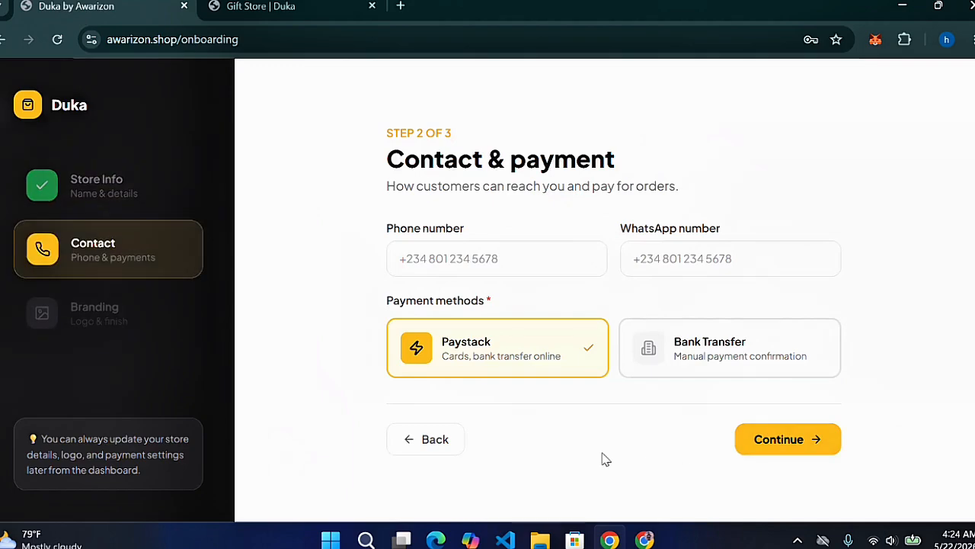
Leave Bank Transfer as the only payment method, with Paystack toggled off, and continue to Branding
left_click(686, 356)
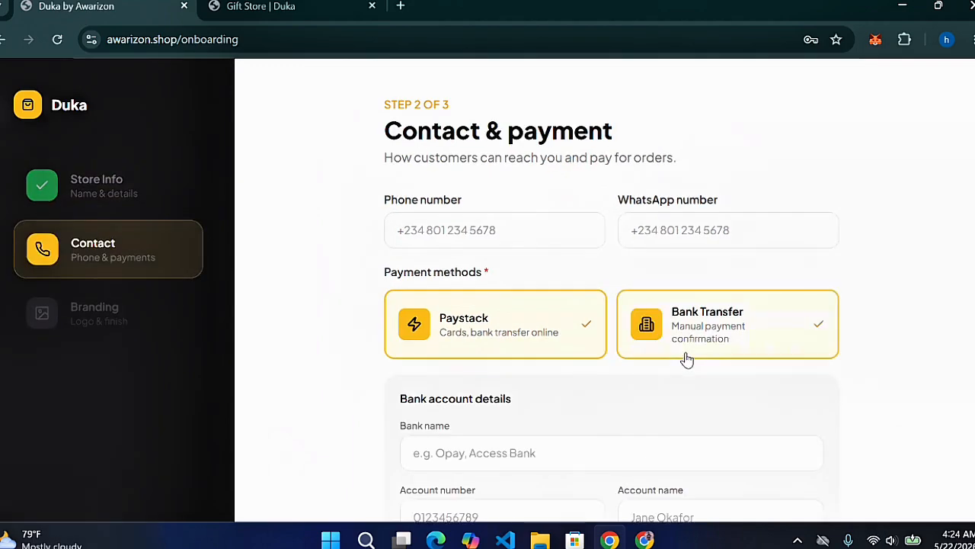
left_click(563, 335)
left_click(440, 232)
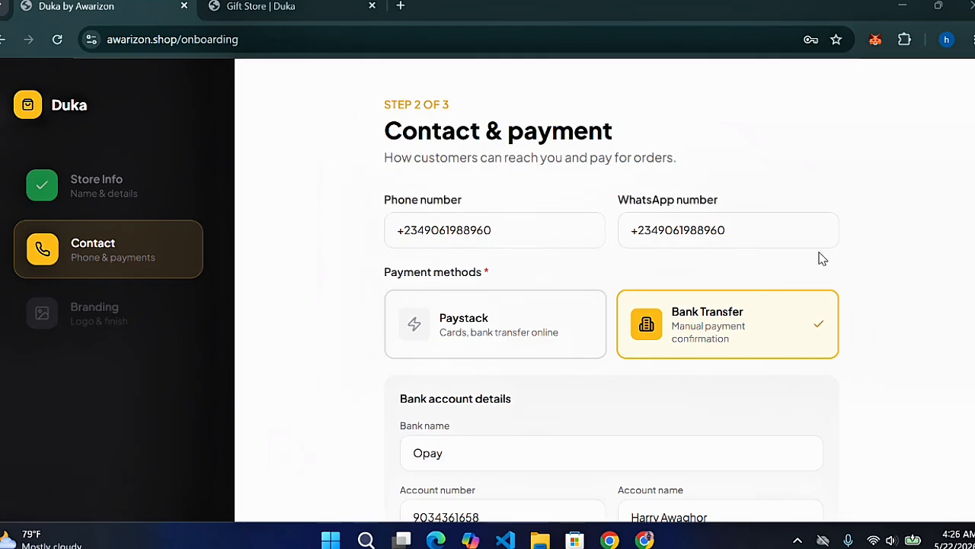
left_click(708, 516)
scroll(709, 488, "down", 1)
scroll(790, 309, "down", 1)
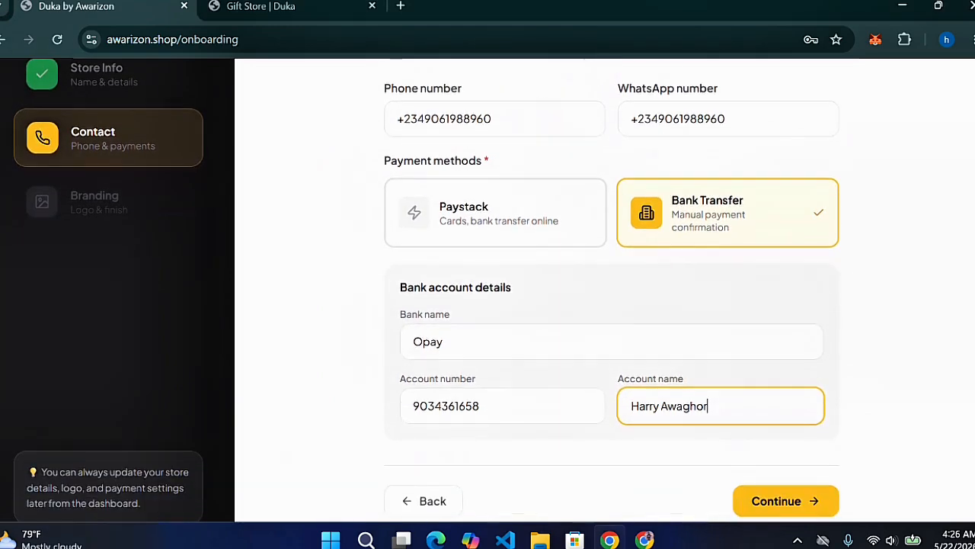
scroll(709, 209, "down", 1)
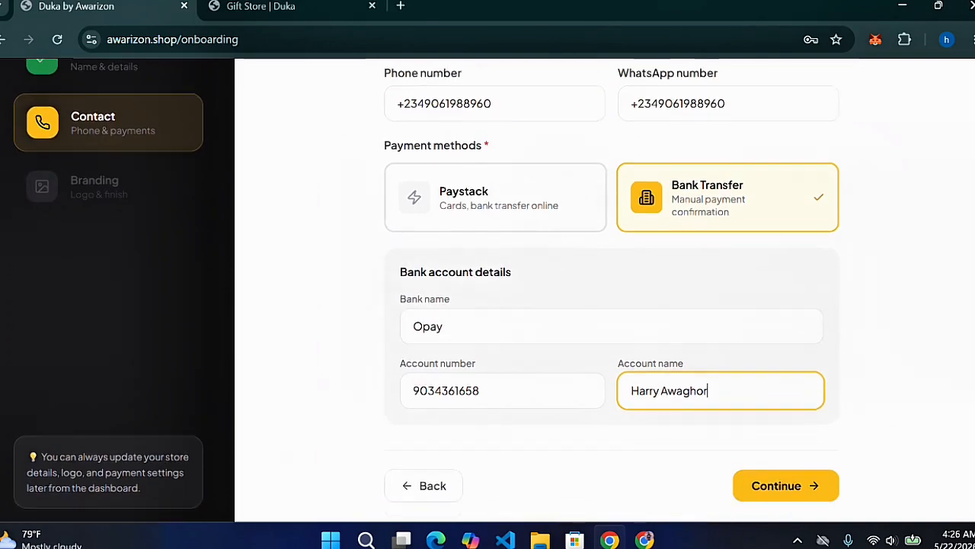
left_click(468, 211)
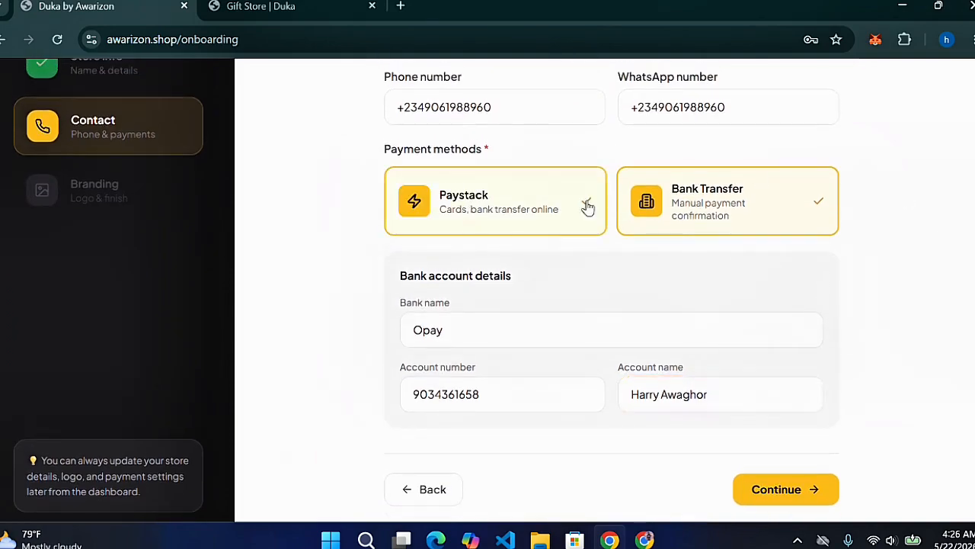
scroll(584, 203, "down", 1)
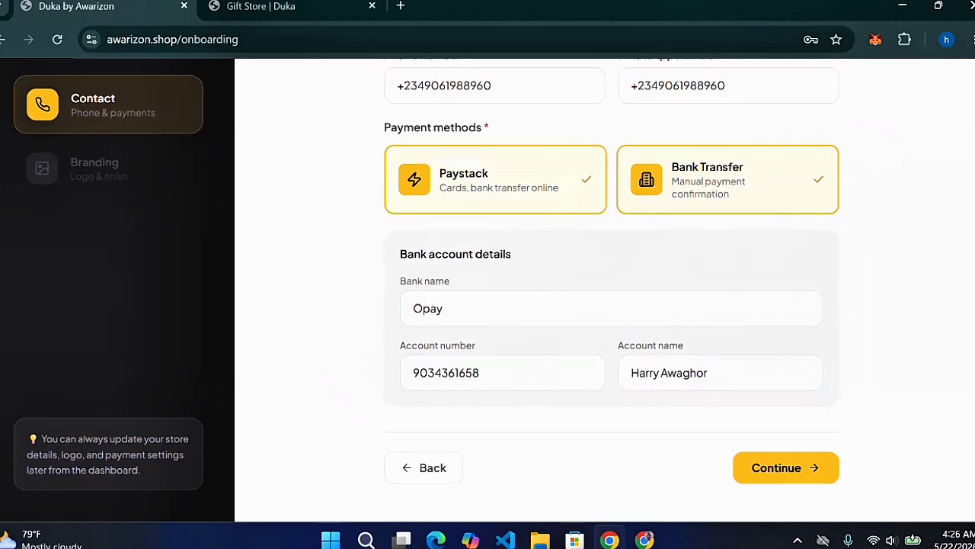
left_click(538, 188)
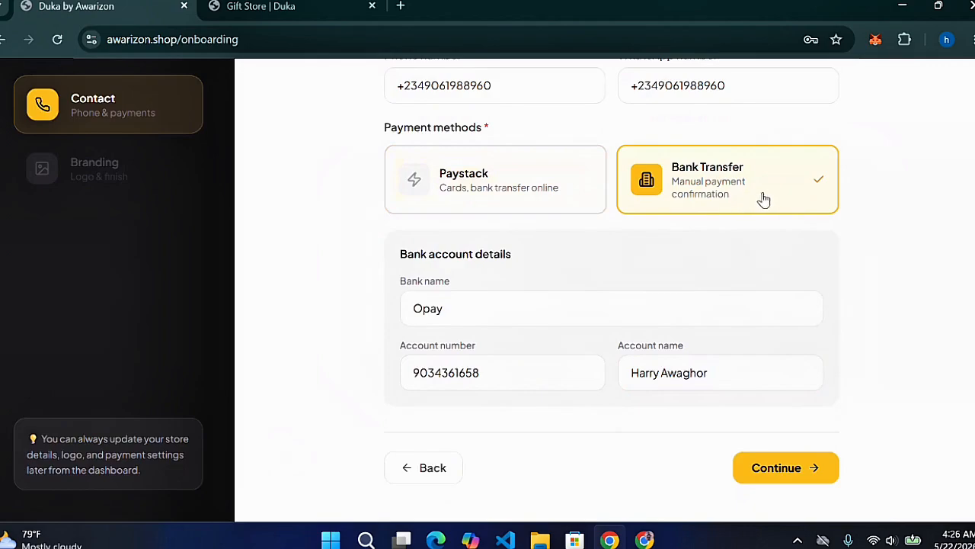
left_click(780, 465)
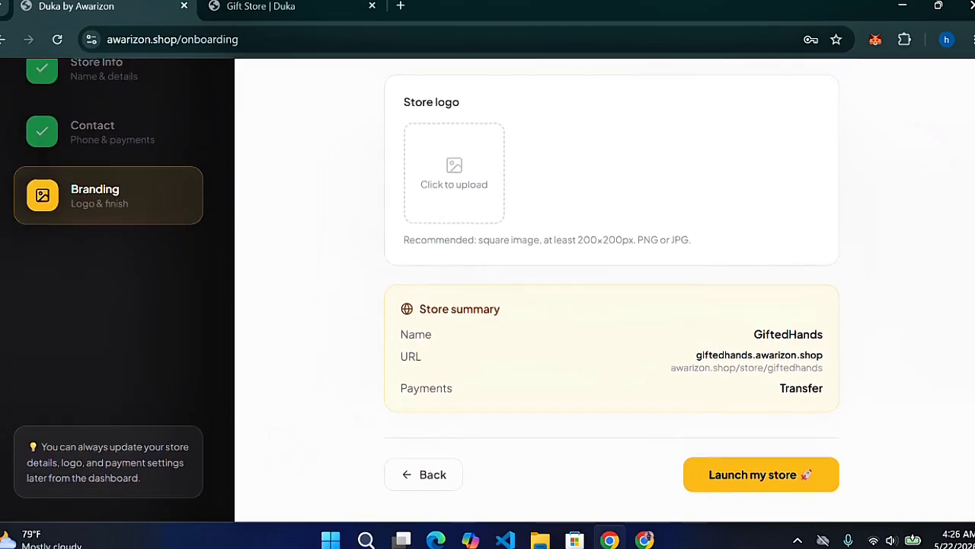
Open the file picker from the Branding step's Store logo upload box
scroll(534, 290, "up", 1)
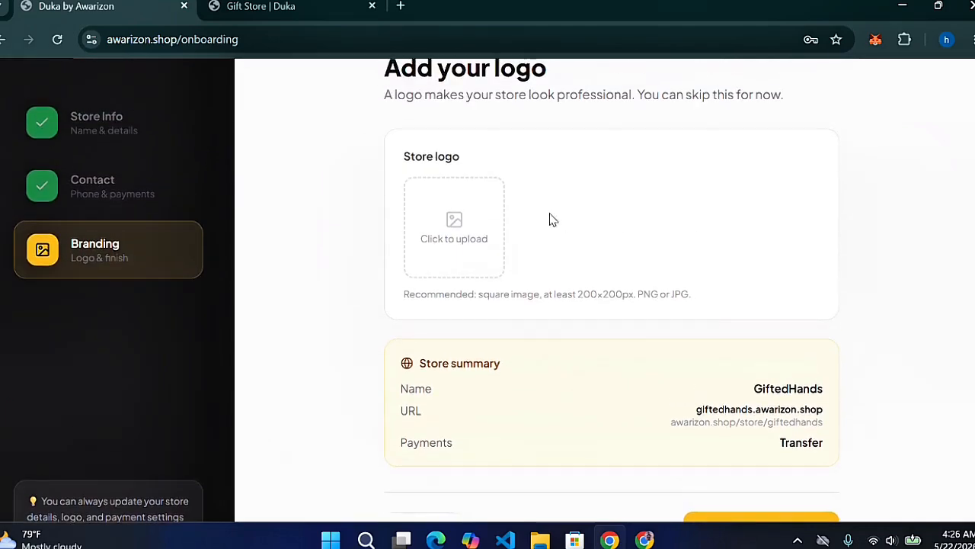
left_click(455, 221)
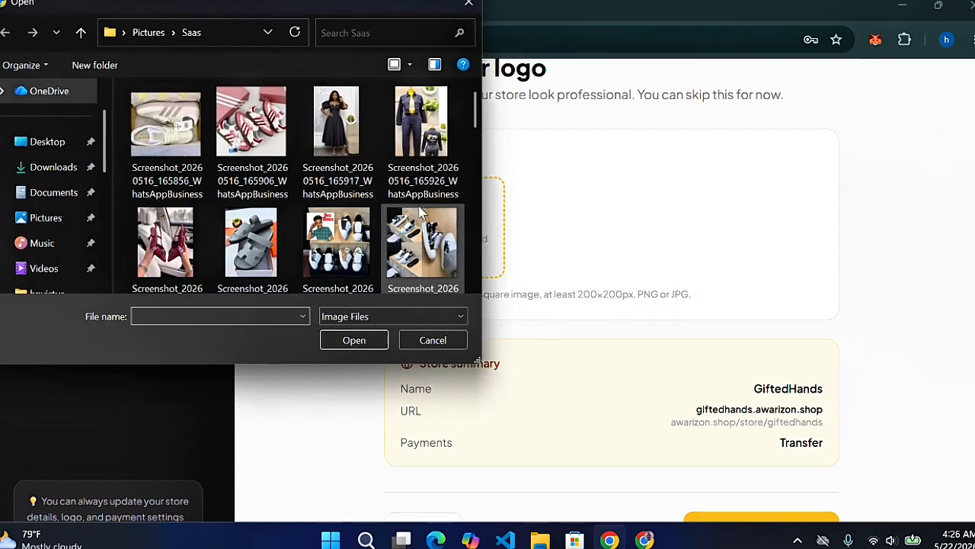
Choose the black shoe image Screenshot_20260519_110945 from the Saas folder as the logo
left_click_drag(479, 118, 472, 192)
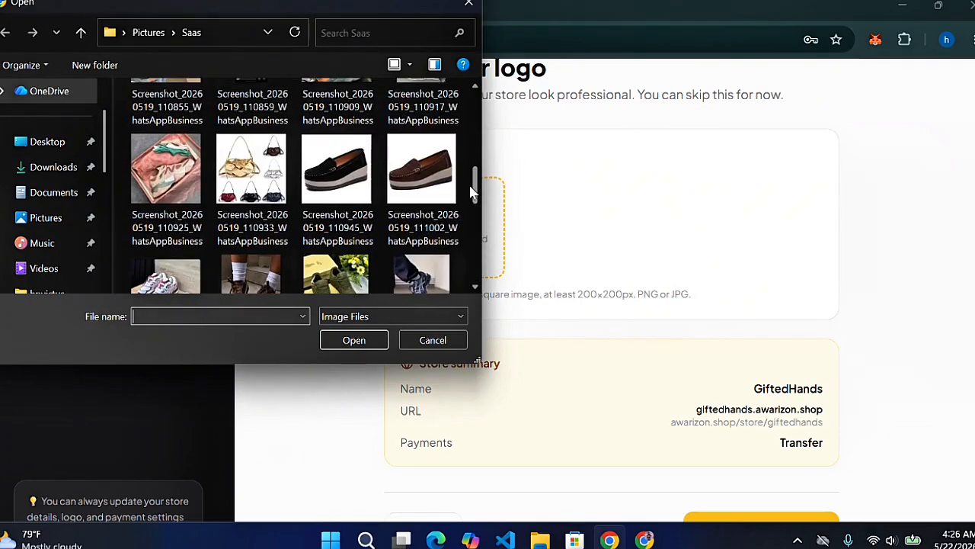
left_click(352, 168)
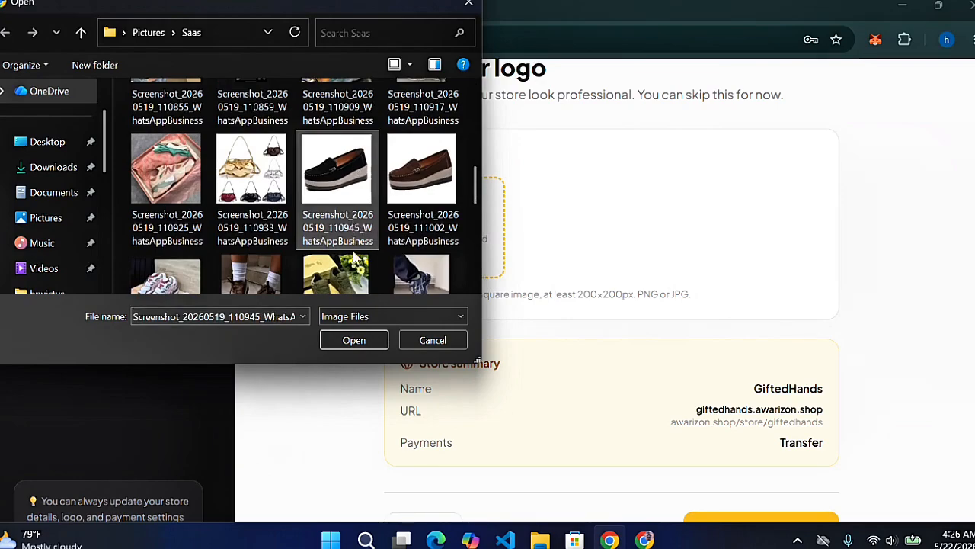
double_click(359, 227)
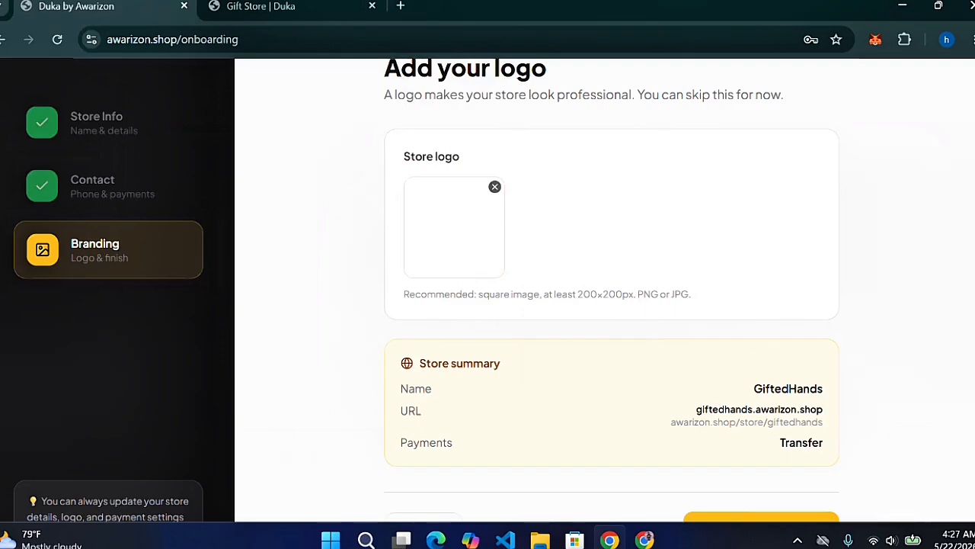
Launch the GiftedHands store from the bottom of the Branding step
scroll(612, 305, "down", 1)
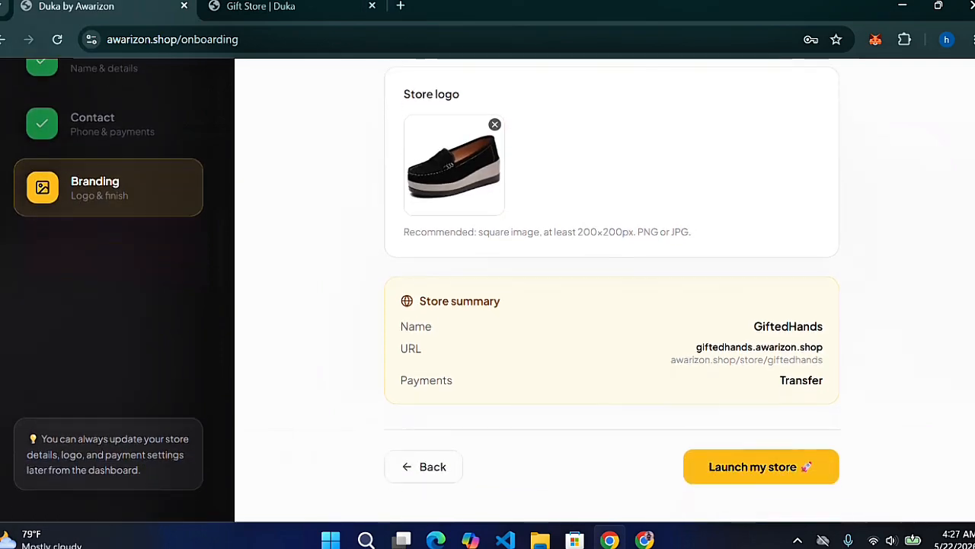
scroll(612, 305, "up", 1)
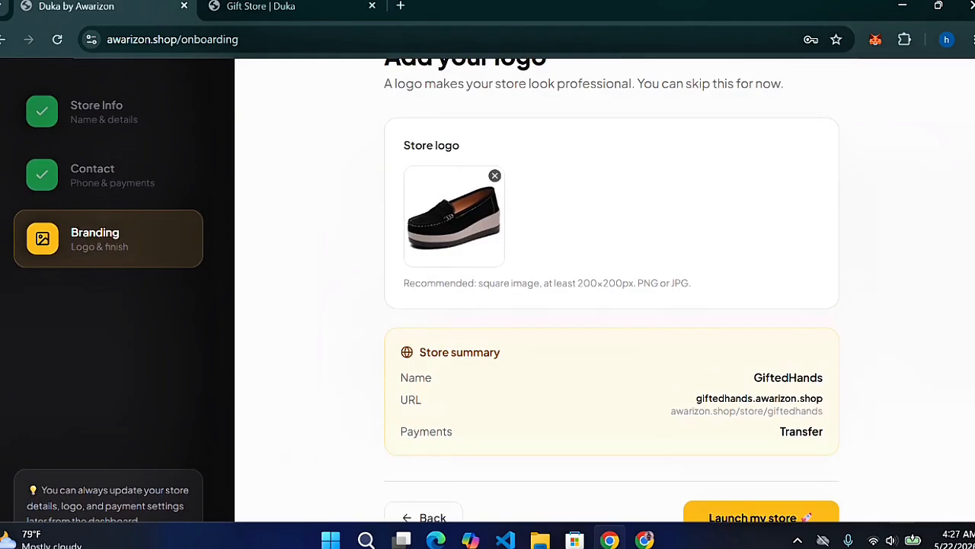
scroll(785, 505, "down", 1)
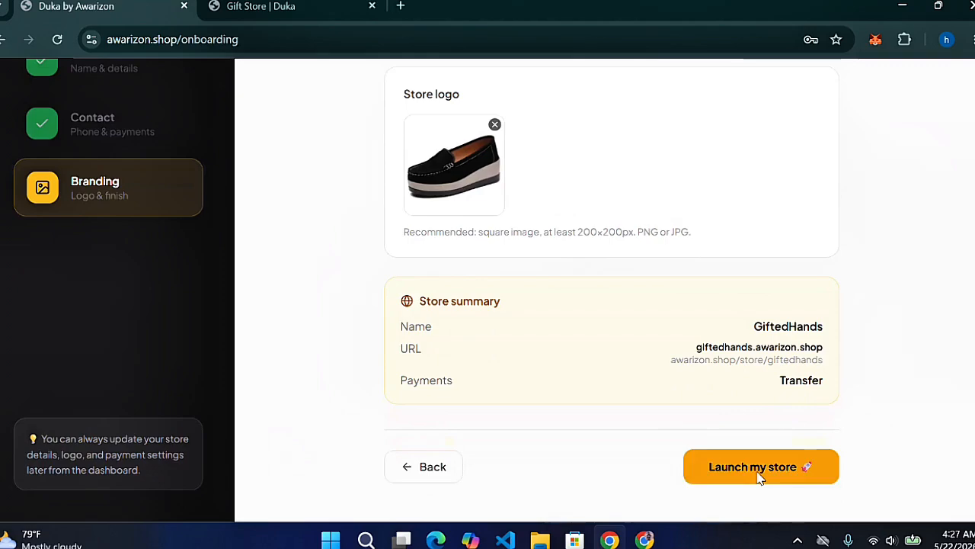
left_click(758, 476)
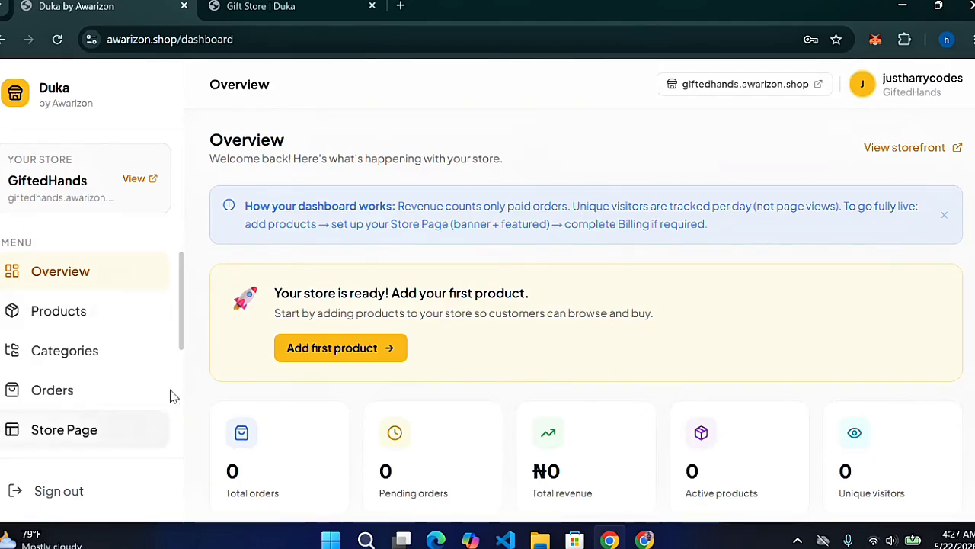
Open Billing from the sidebar to view the GiftedHands account's Active status
scroll(973, 289, "down", 2)
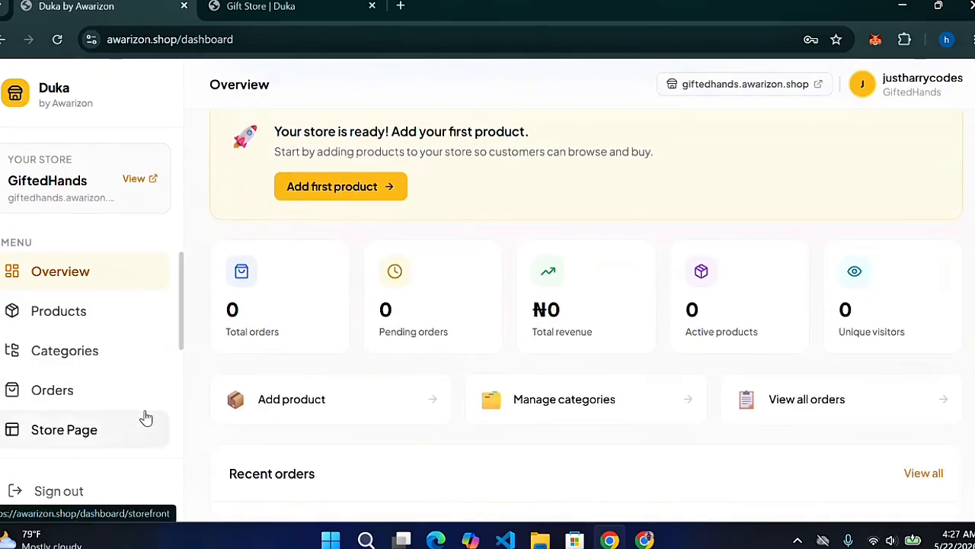
scroll(145, 418, "down", 1)
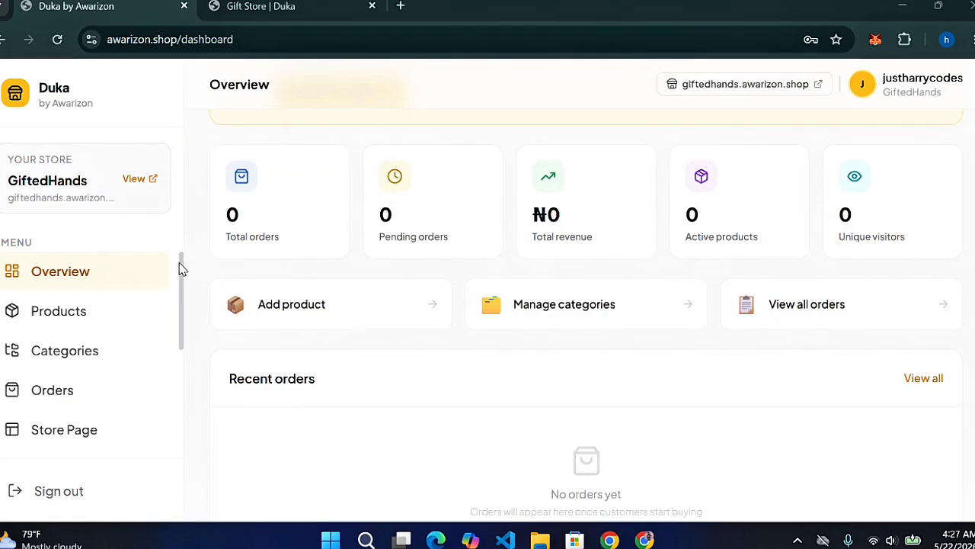
left_click_drag(183, 276, 183, 349)
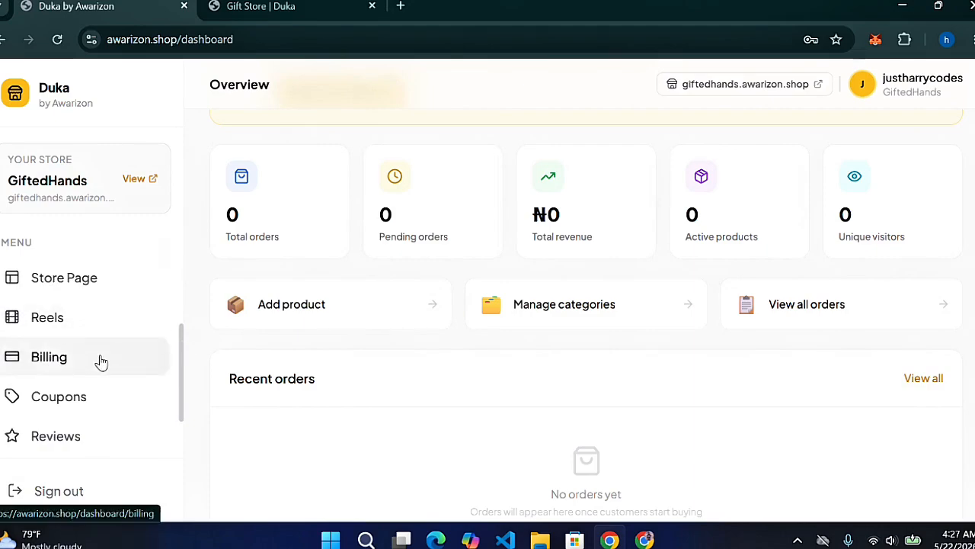
left_click(67, 363)
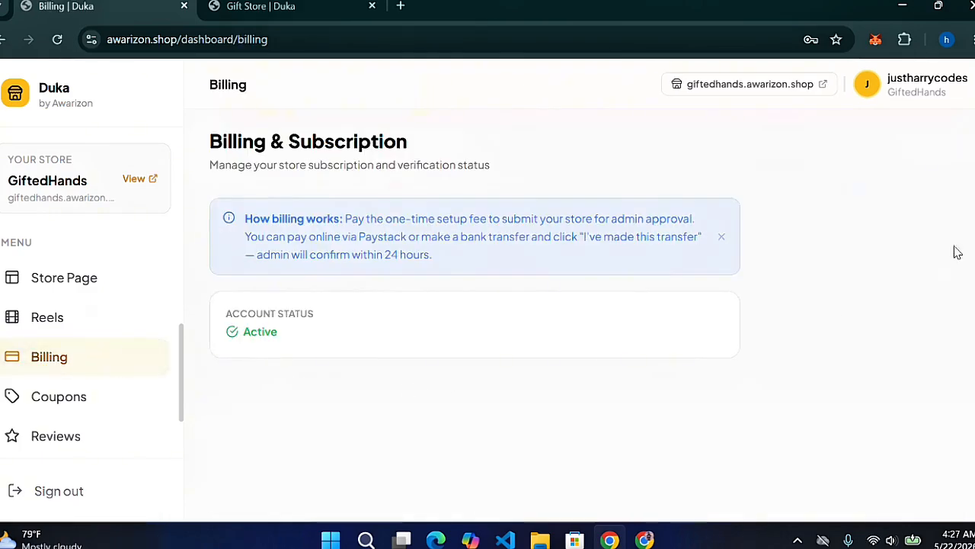
Close the 'How billing works' note and go back to the dashboard Overview
left_click_drag(314, 314, 226, 314)
left_click(812, 302)
left_click(722, 238)
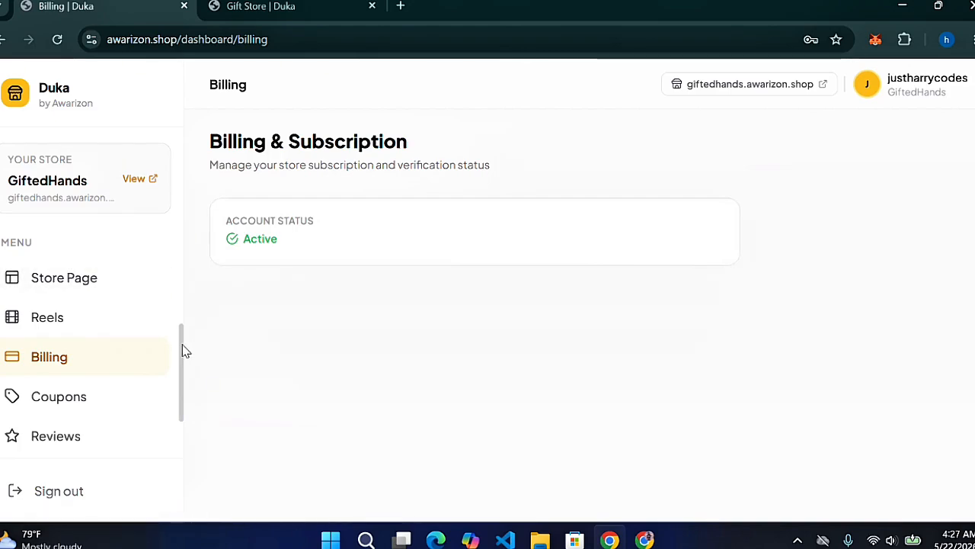
left_click_drag(183, 351, 180, 244)
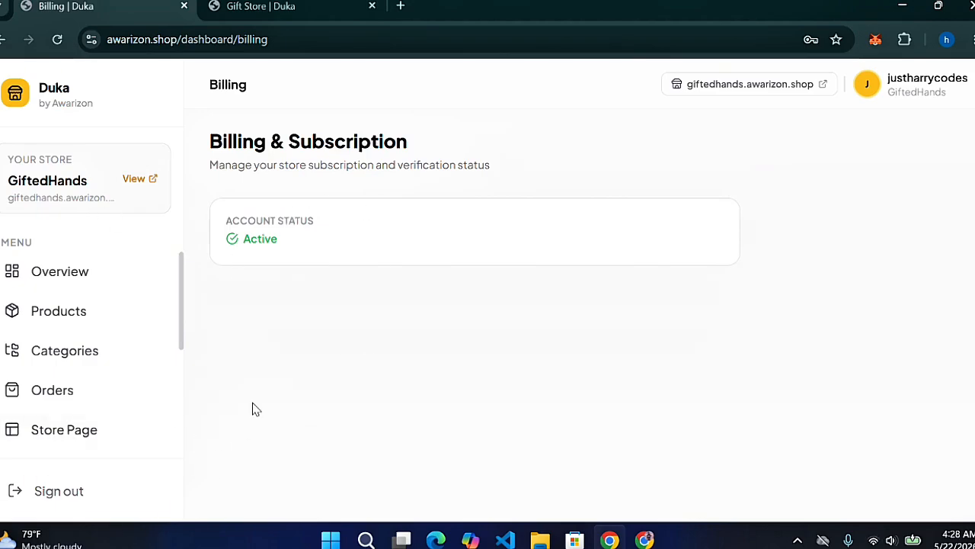
left_click(71, 275)
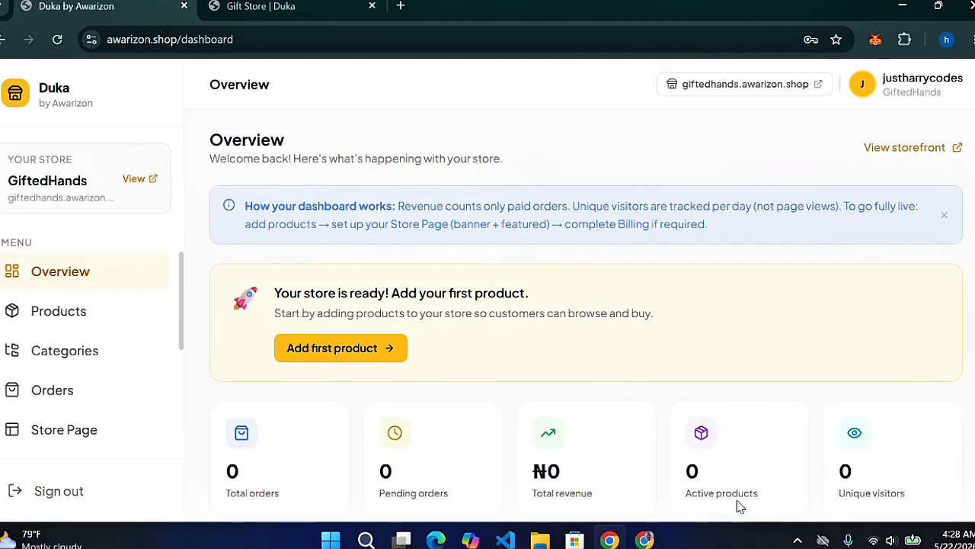
Open the GiftedHands Categories page from the sidebar, currently empty
scroll(586, 326, "down", 4)
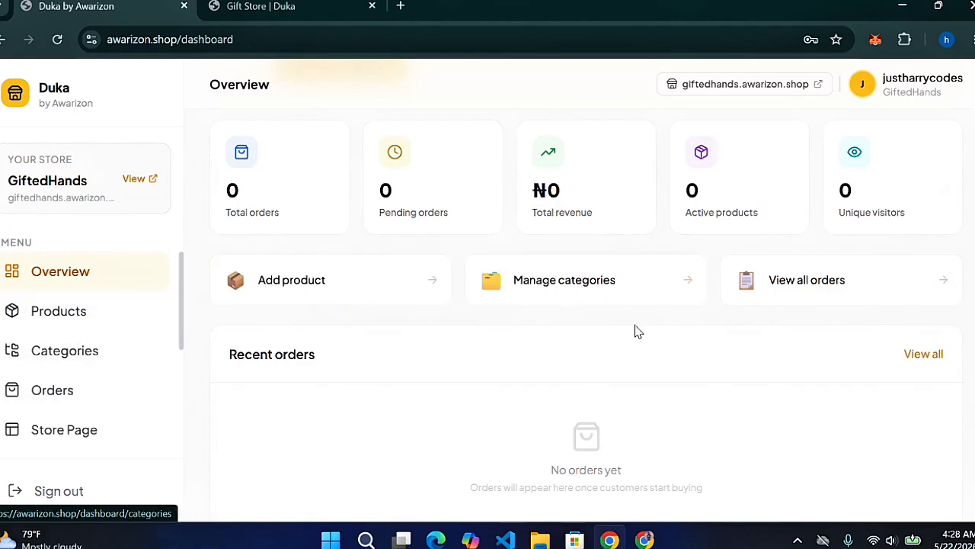
left_click(114, 357)
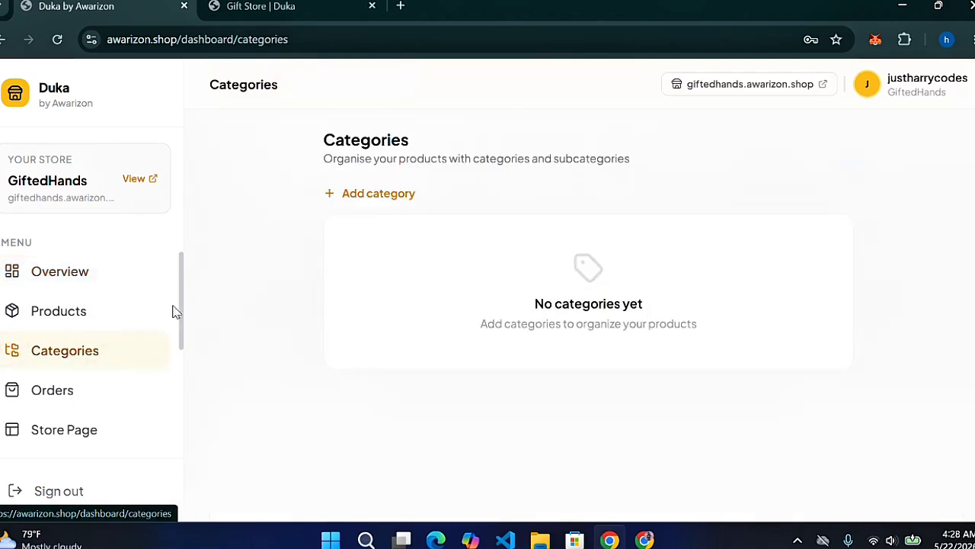
Create a new store category named Men's Sneakers
left_click(374, 195)
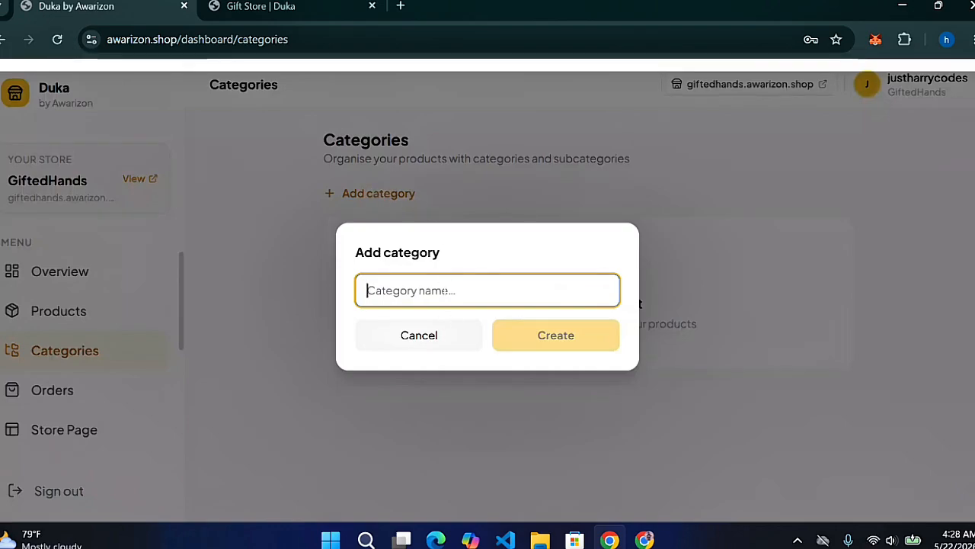
type("Mens")
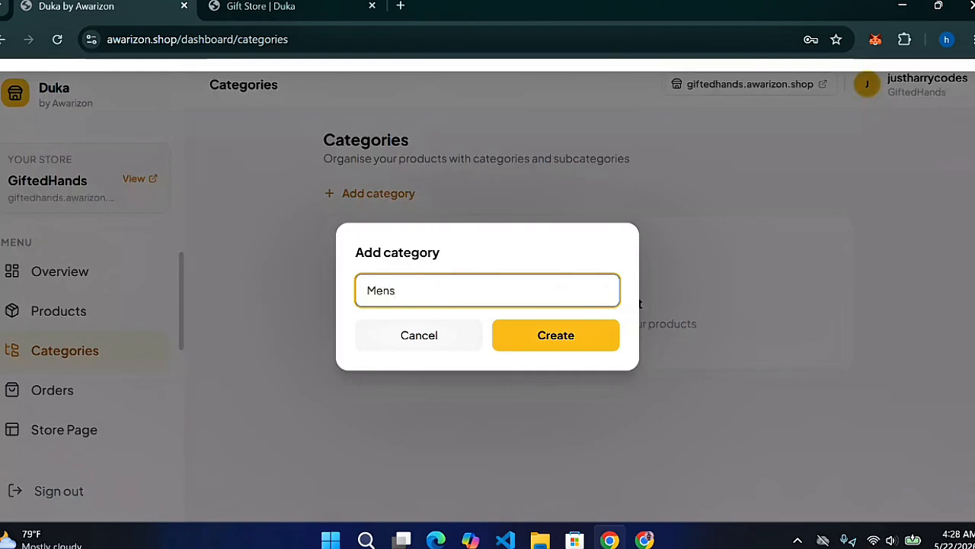
type("'s Sneak")
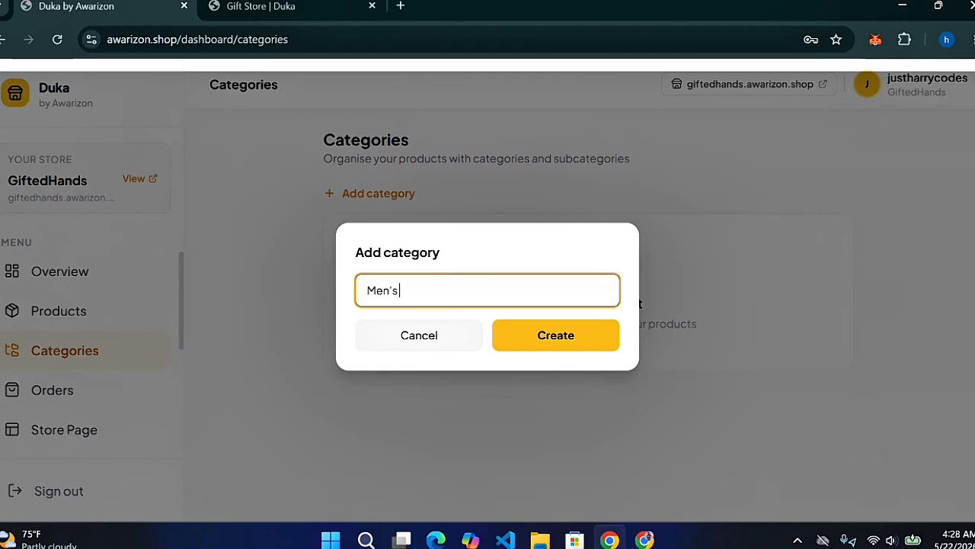
type("ers")
left_click(519, 331)
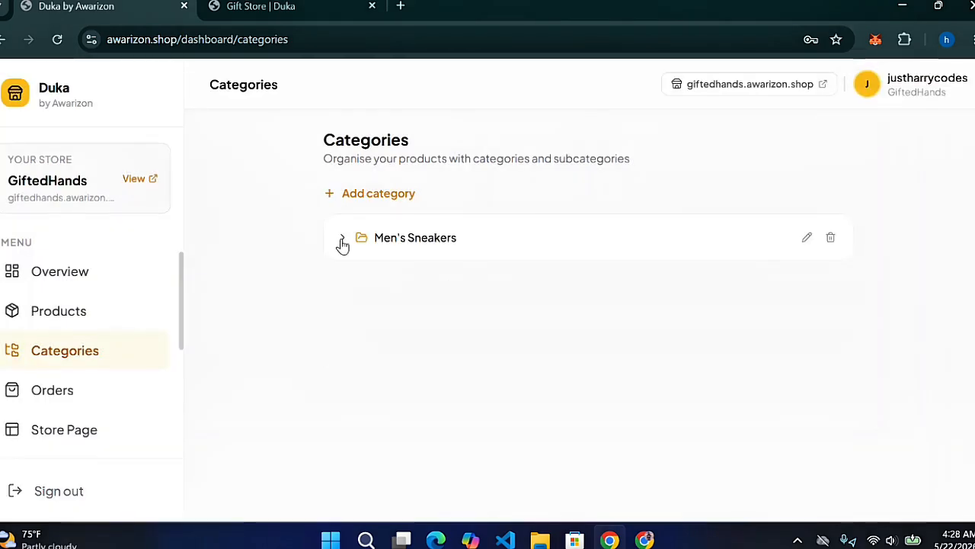
Add High Top Sneakers and Boots as subcategories under Men's Sneakers, then collapse it
left_click(341, 240)
left_click(372, 279)
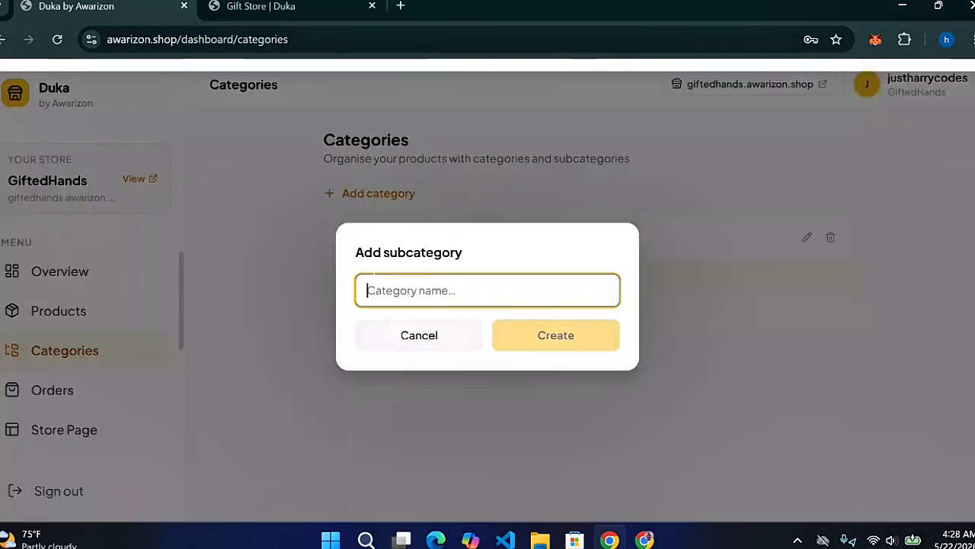
type("H")
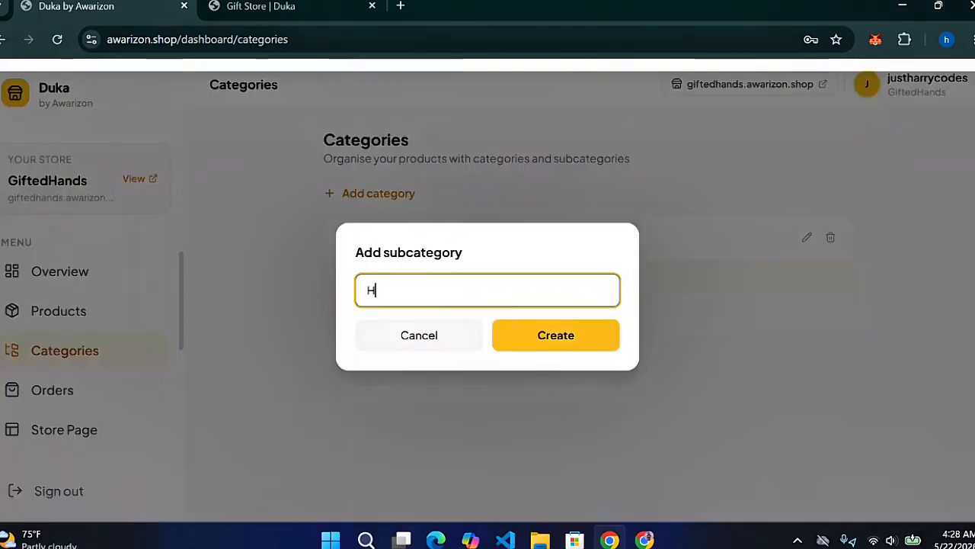
type("igh Top")
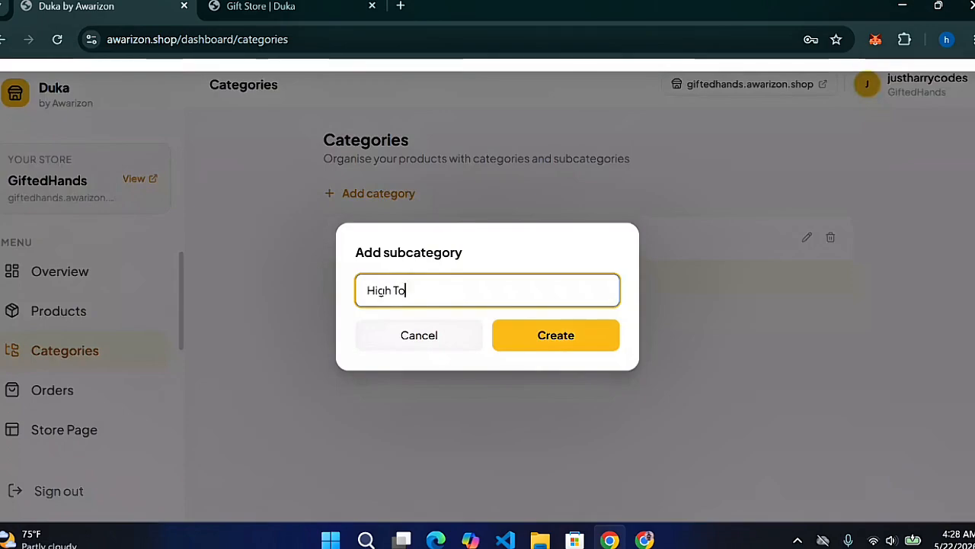
type(" Sneakers")
left_click(521, 336)
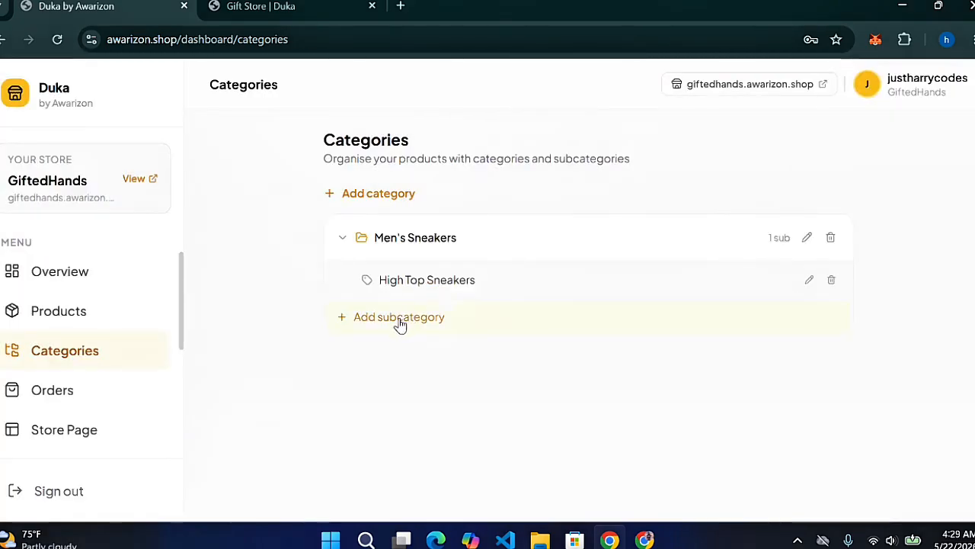
left_click(400, 320)
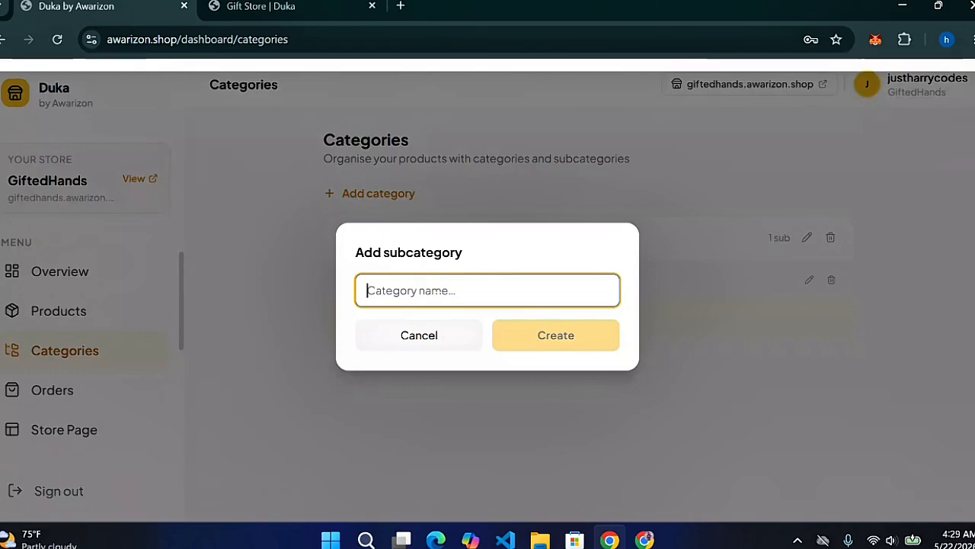
type("Boot")
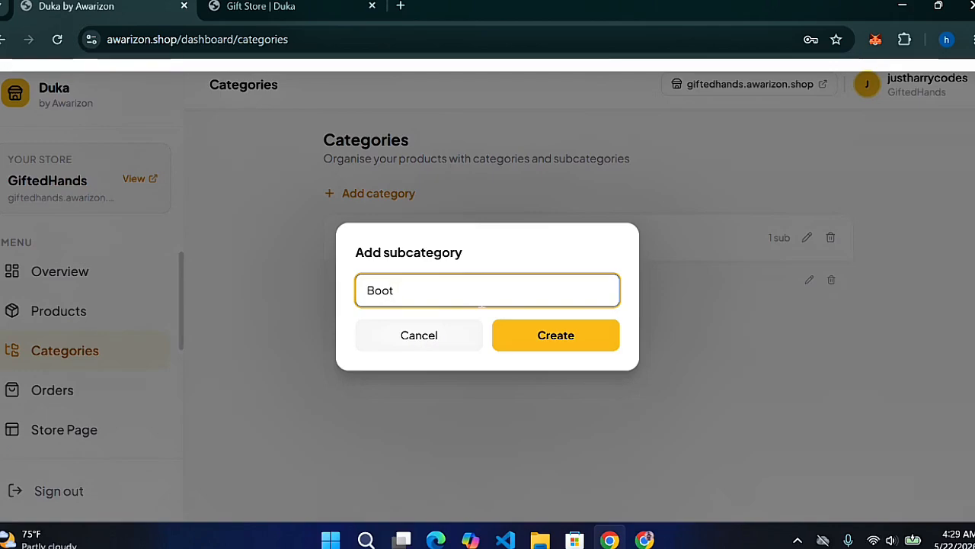
type("s")
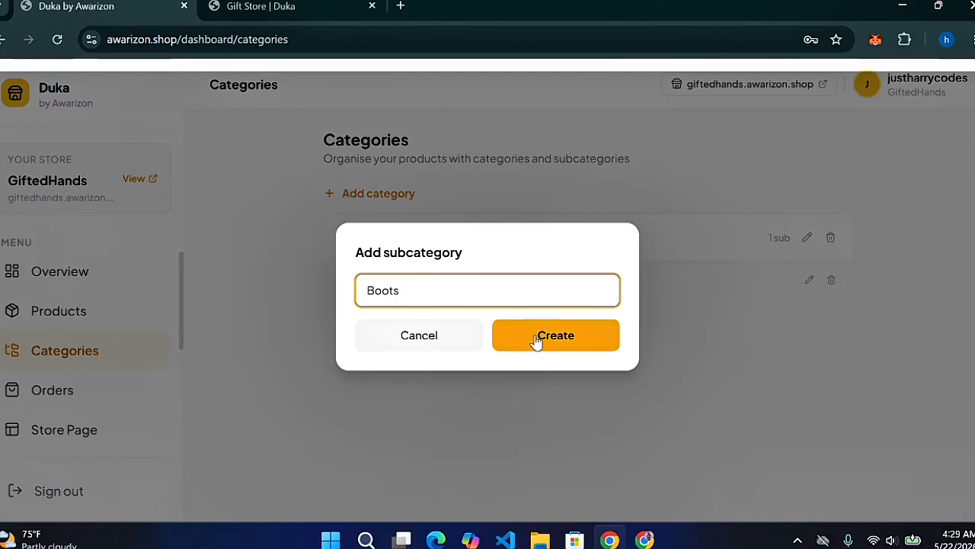
left_click(554, 335)
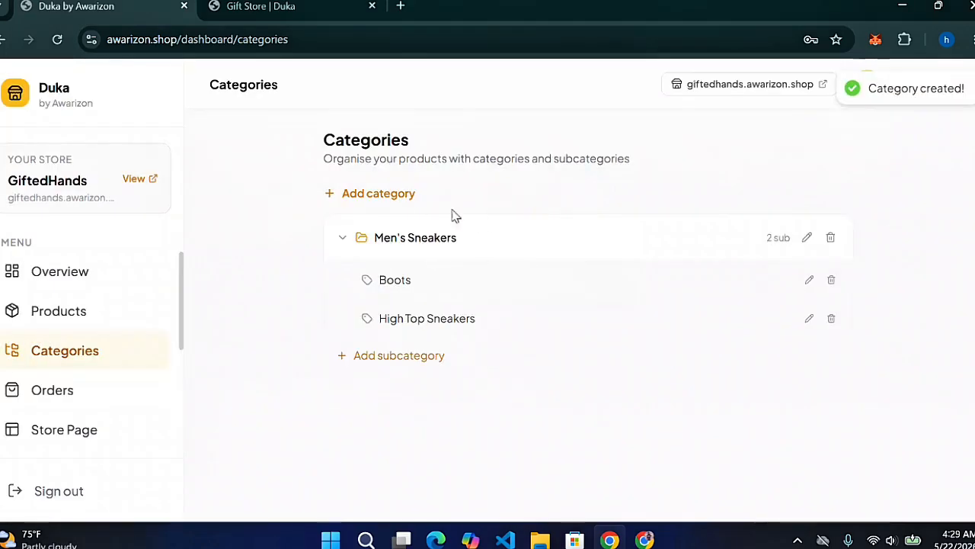
left_click(340, 238)
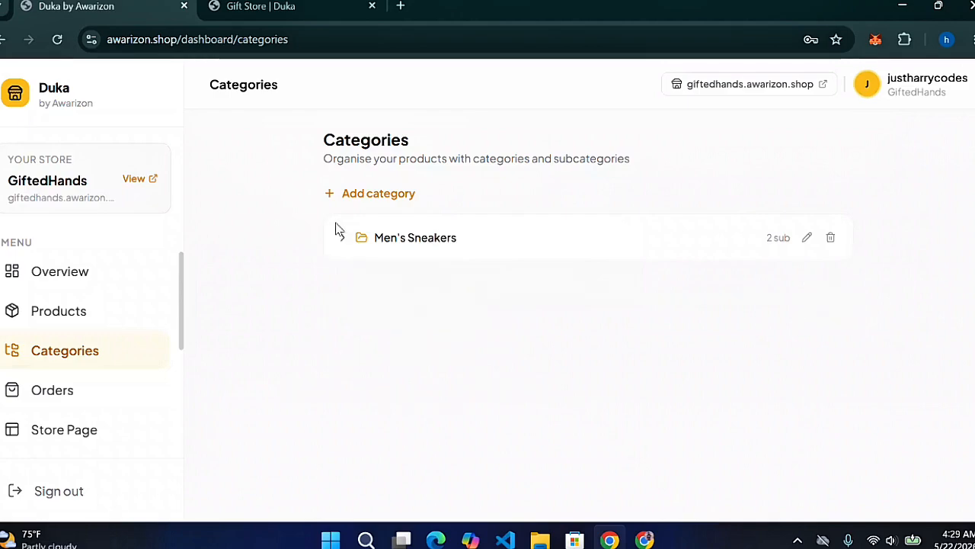
left_click(333, 200)
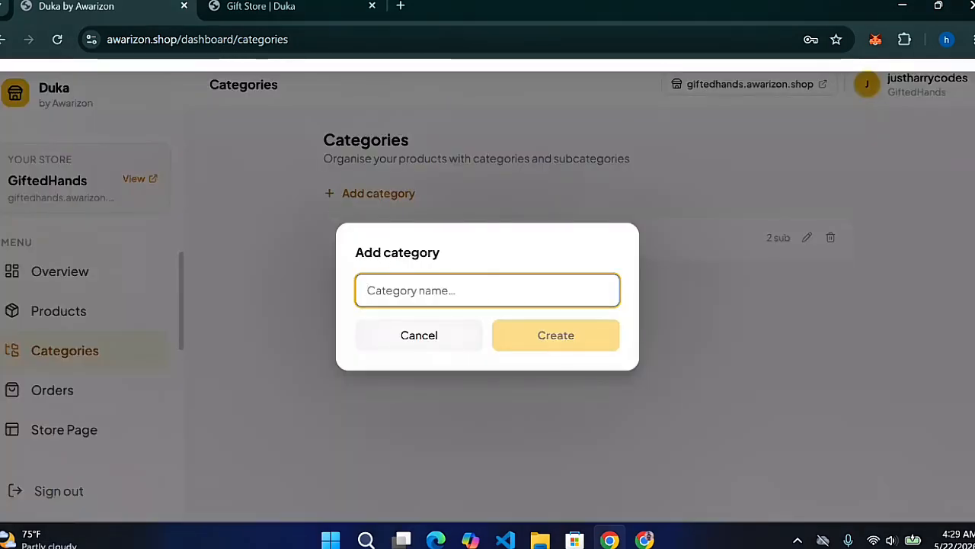
Create the top-level Unisex Sneakers category and switch to the Gift Store storefront
type("Unisex")
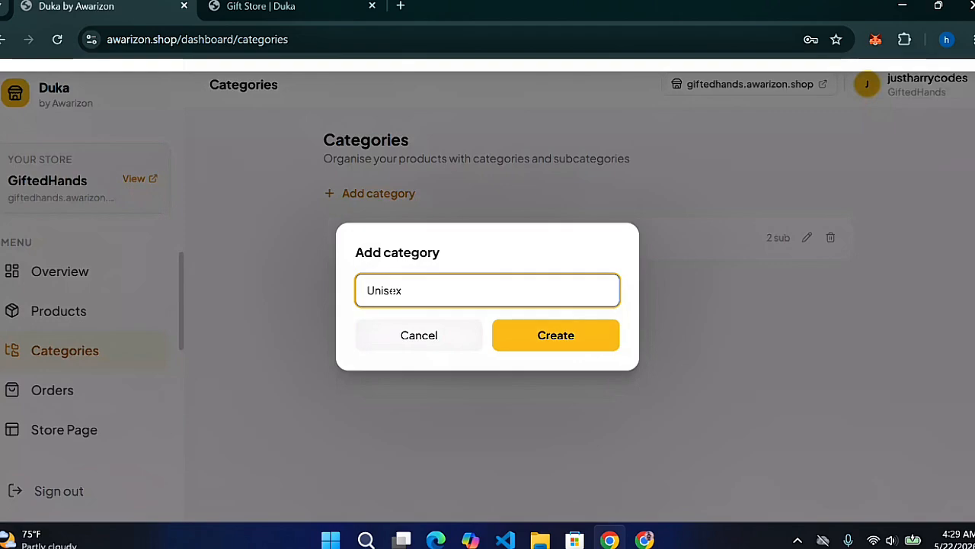
type(" Sneakers")
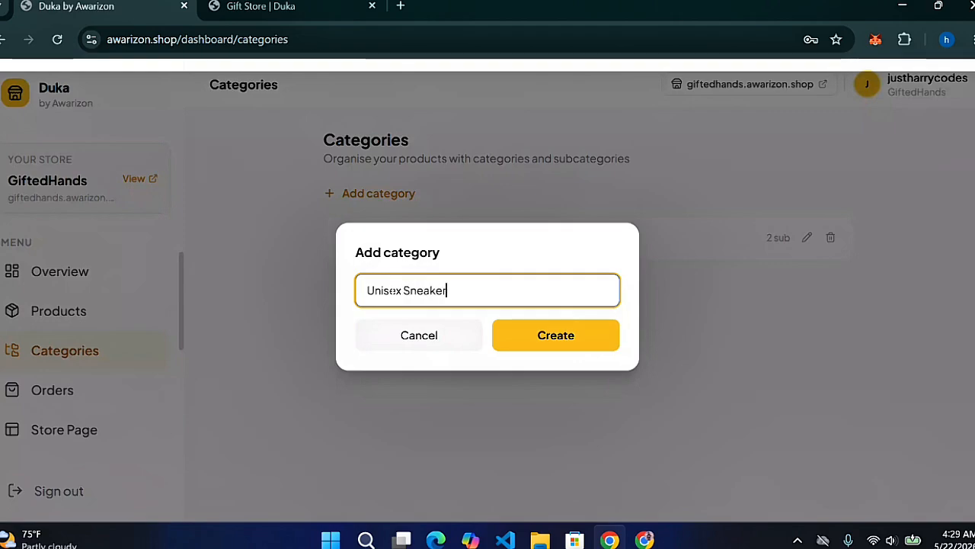
left_click(539, 340)
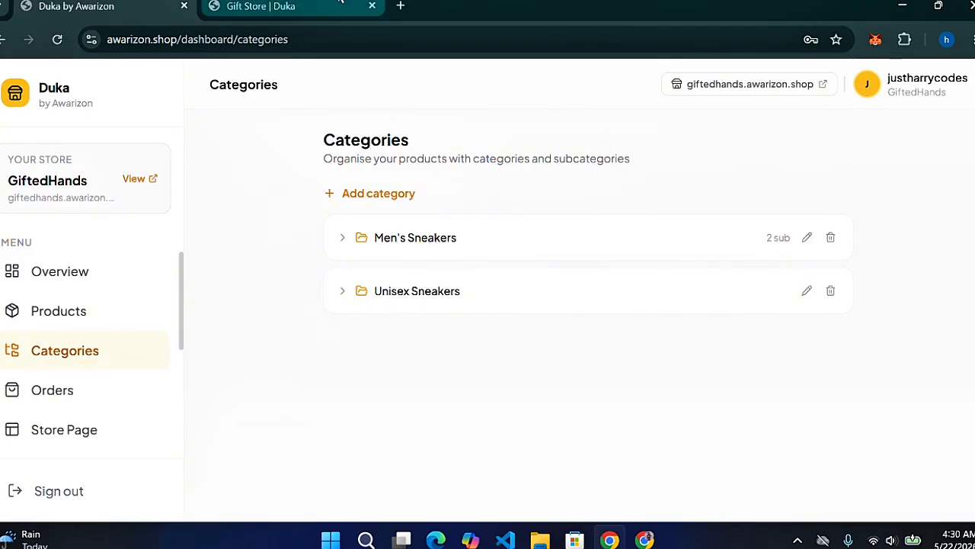
left_click(296, 5)
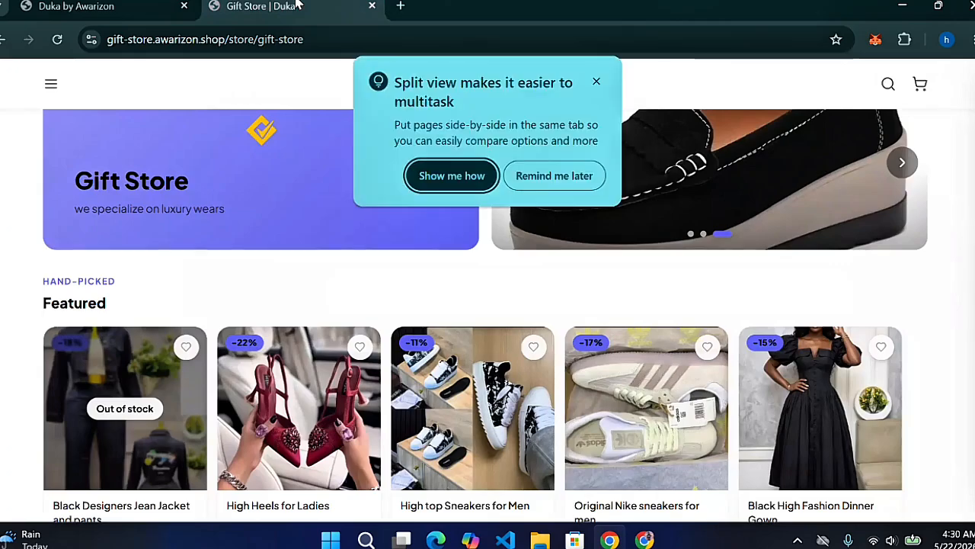
Check the storefront's Collections, then start the first product from the empty Products list
left_click(597, 81)
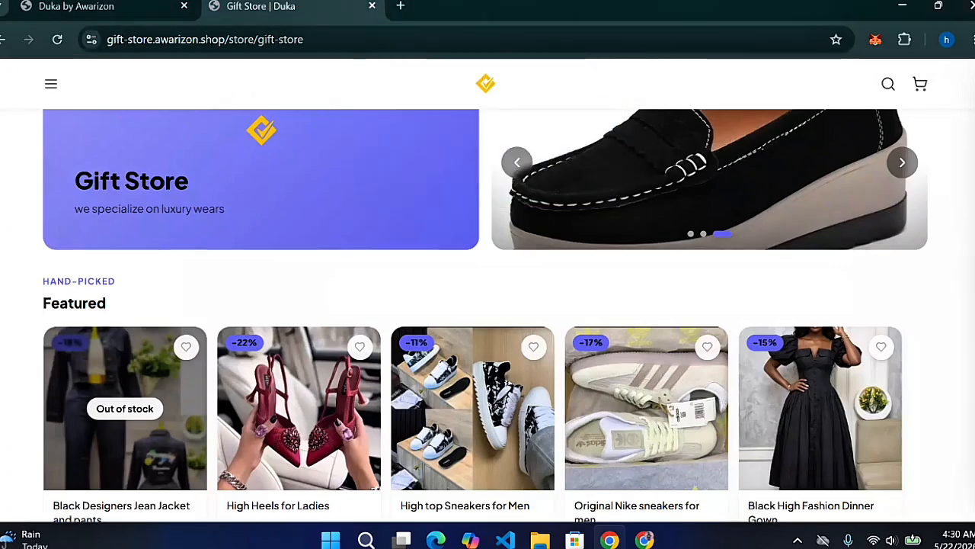
scroll(57, 288, "down", 6)
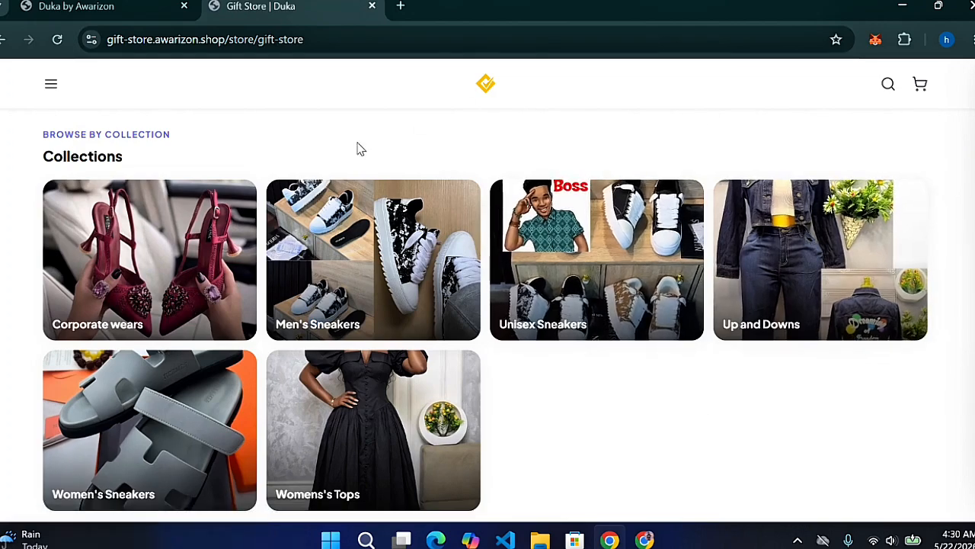
left_click(84, 7)
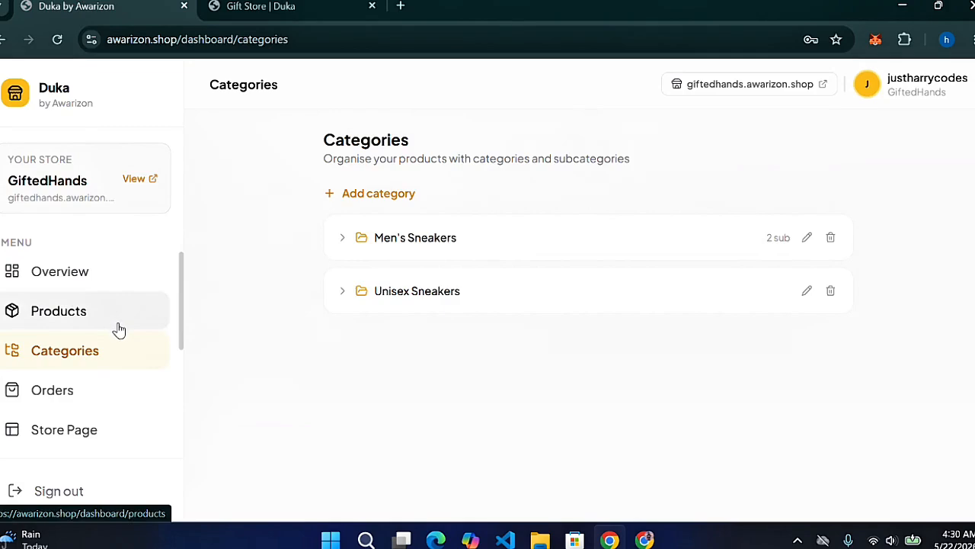
left_click(63, 314)
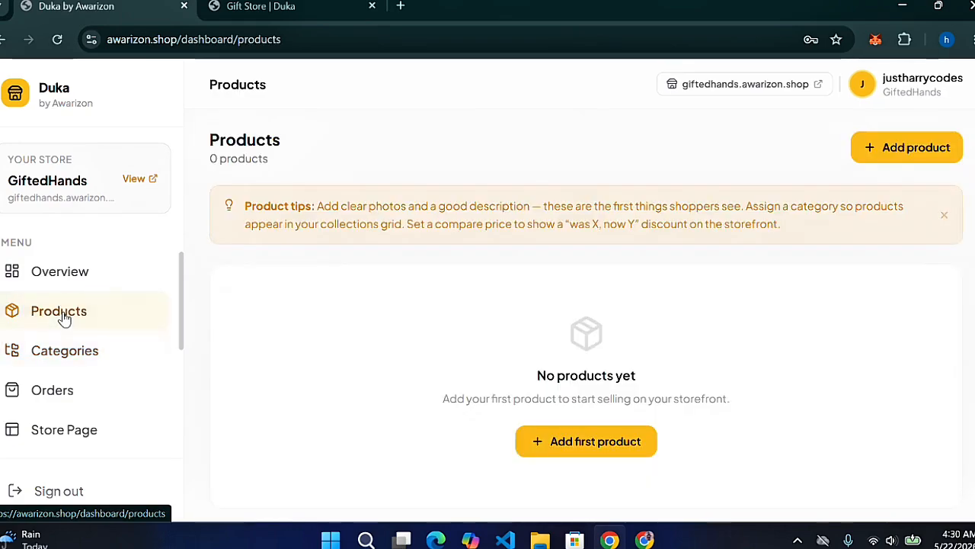
left_click(614, 441)
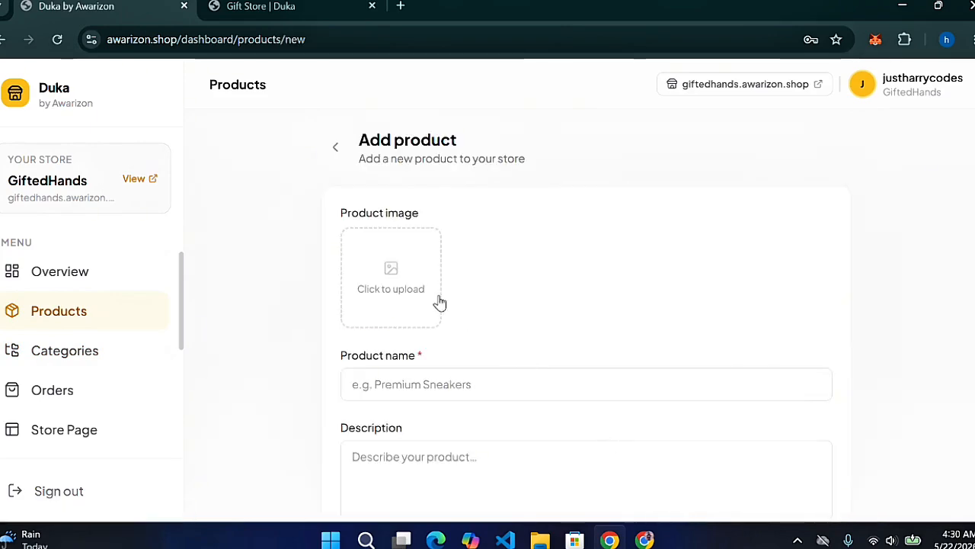
Upload the sneakers photo as the new product's image
left_click(410, 293)
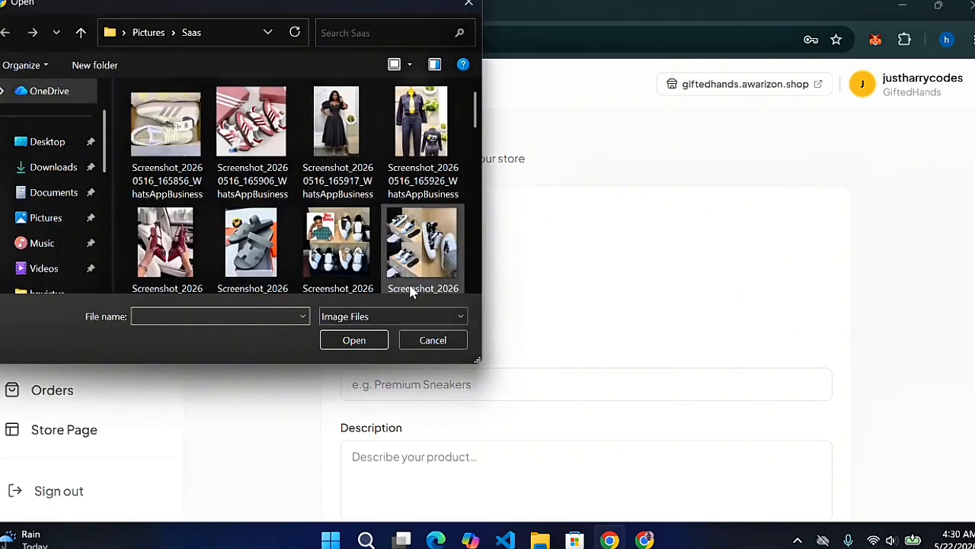
left_click(422, 153)
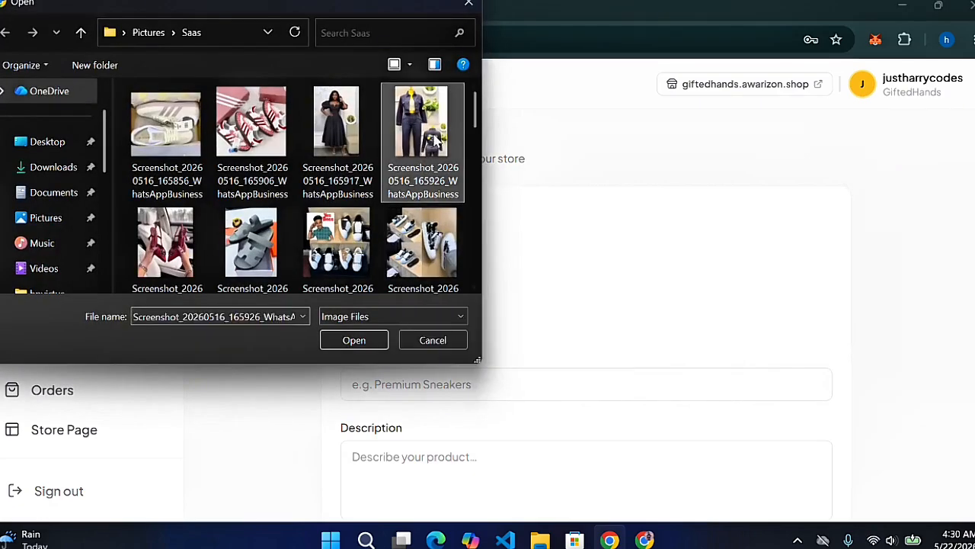
left_click(428, 249)
left_click(375, 341)
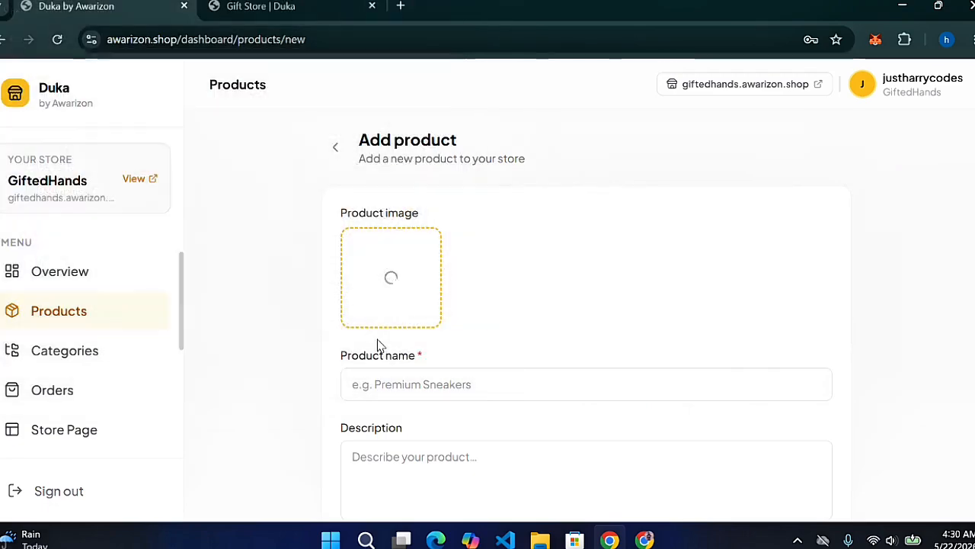
Enter 'Premium Quality Men's Sneakers' as both the product name and description
left_click(550, 378)
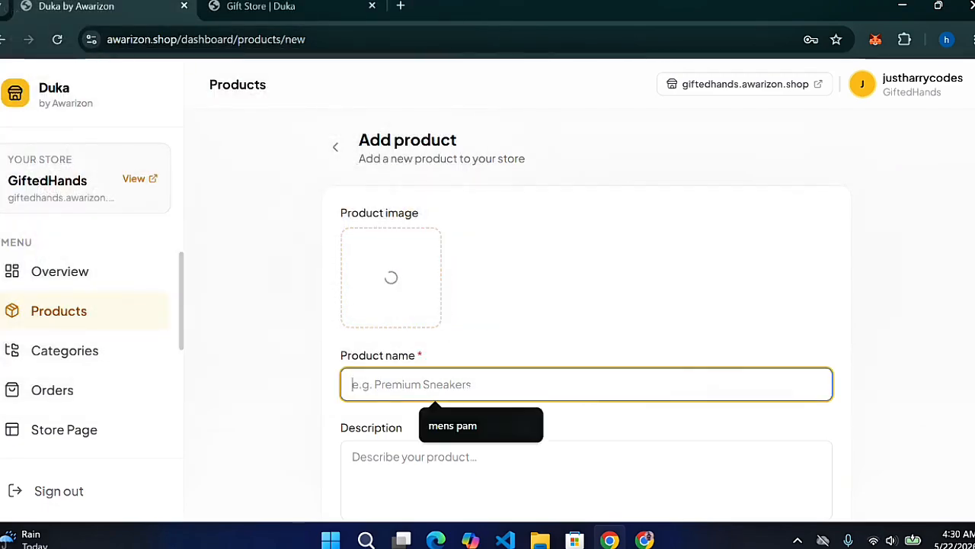
type("Prem")
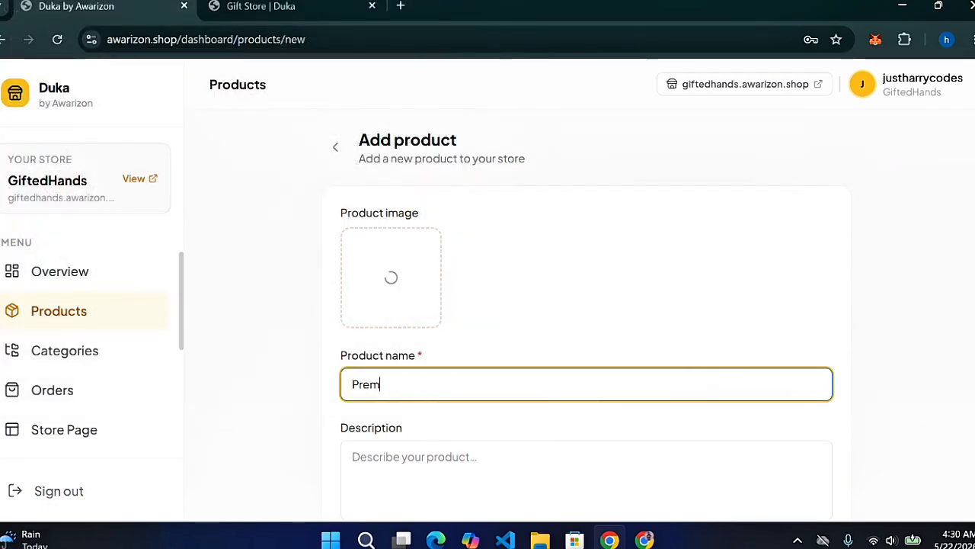
type("ium Quali")
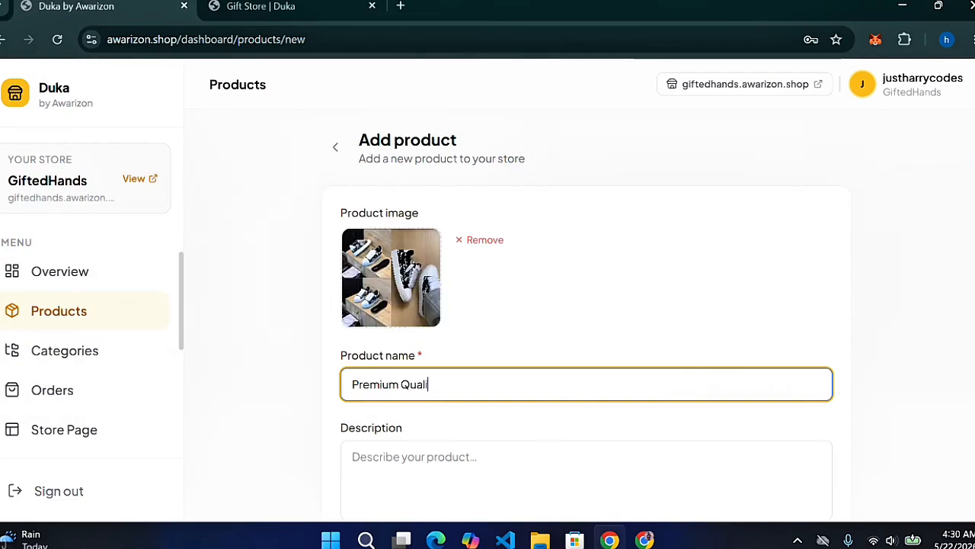
type("ty Men")
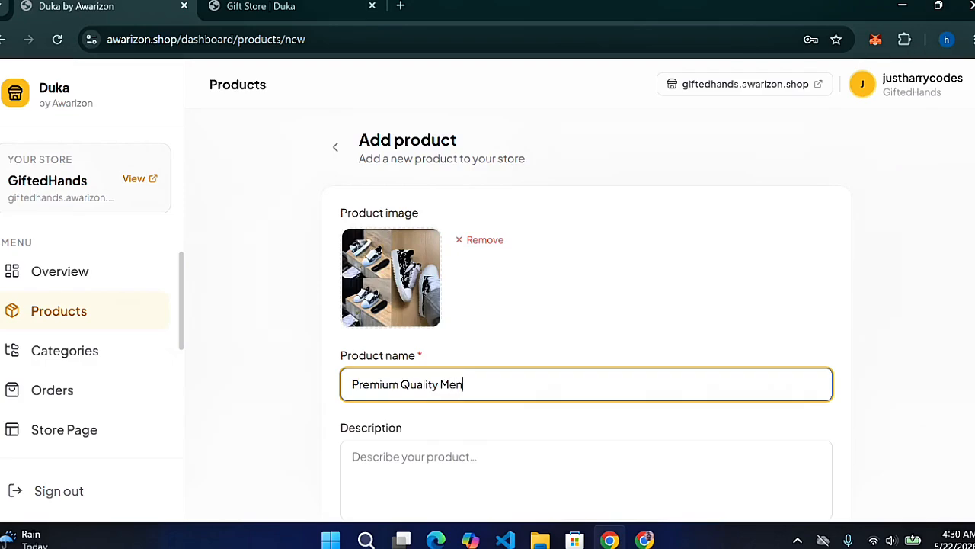
type("'s Sneakers")
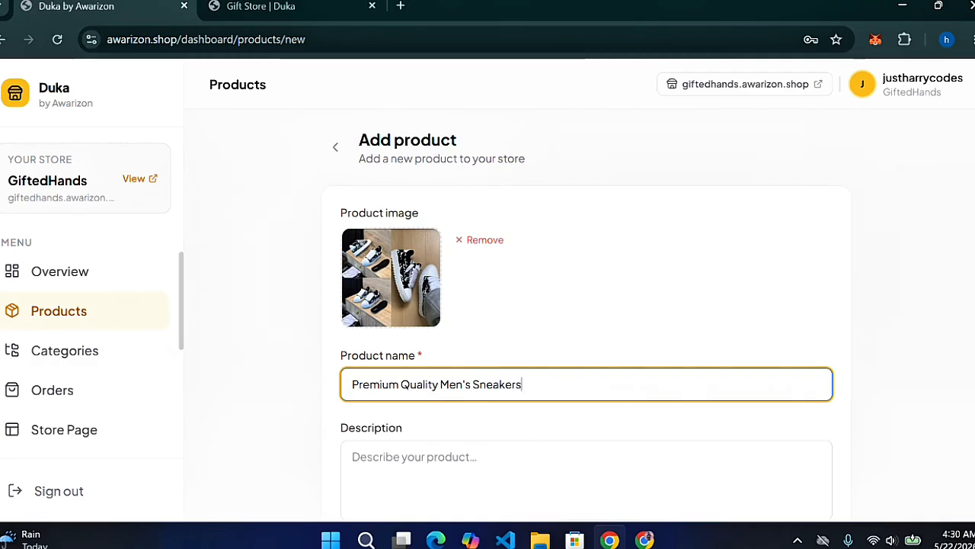
key("ctrl+a")
key("ctrl+c")
left_click(416, 459)
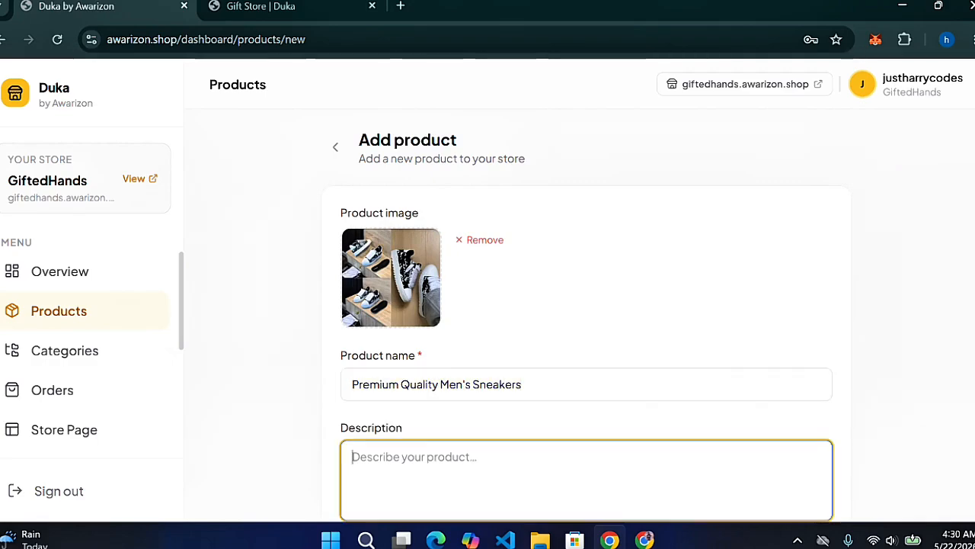
key("ctrl+v")
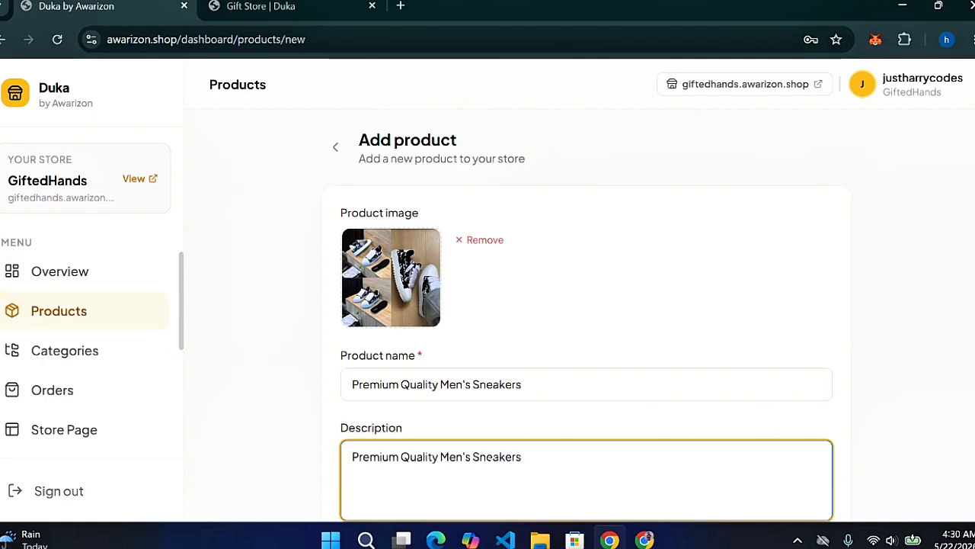
scroll(886, 301, "down", 3)
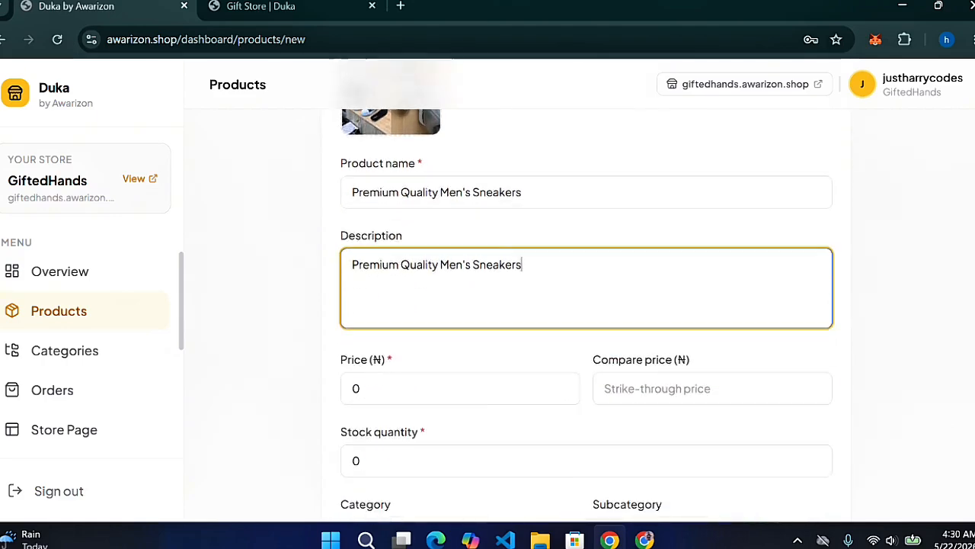
Set price 23000, compare price 28500 and stock quantity 100
scroll(585, 300, "down", 1)
left_click(427, 328)
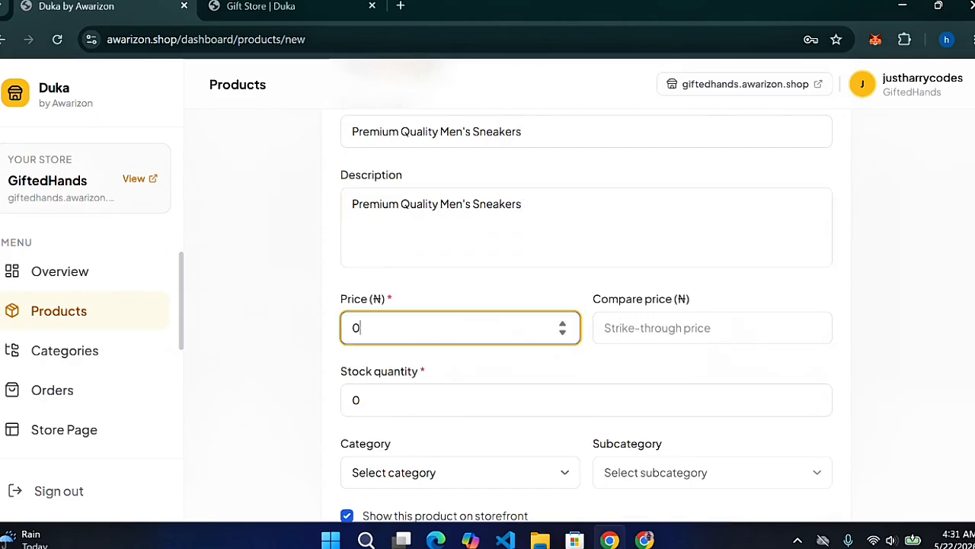
key("BackSpace")
type("23000")
left_click(691, 329)
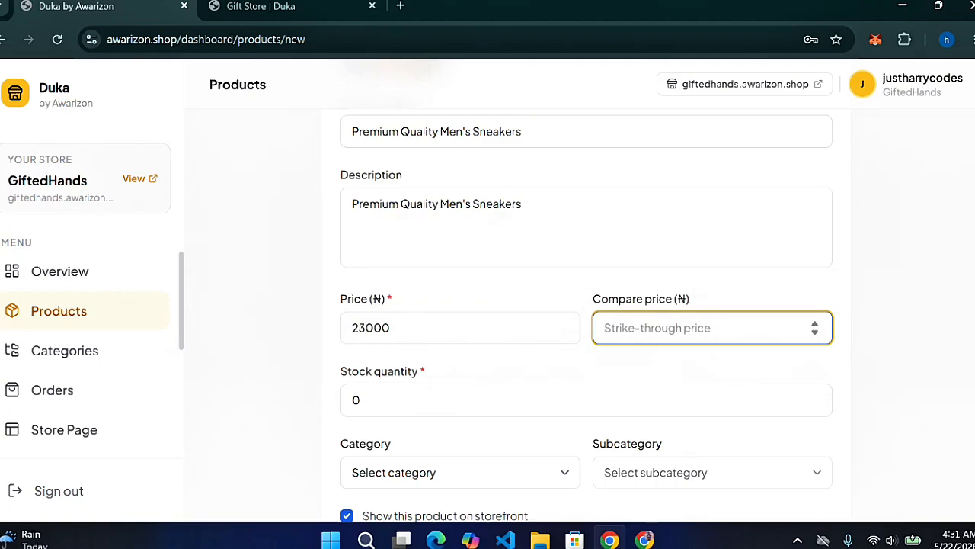
type("28")
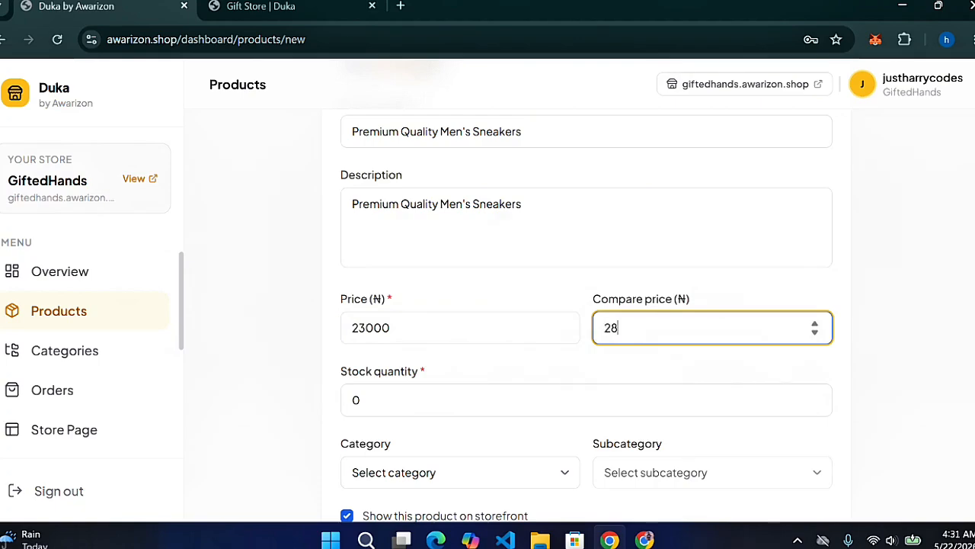
type("500")
left_click(467, 412)
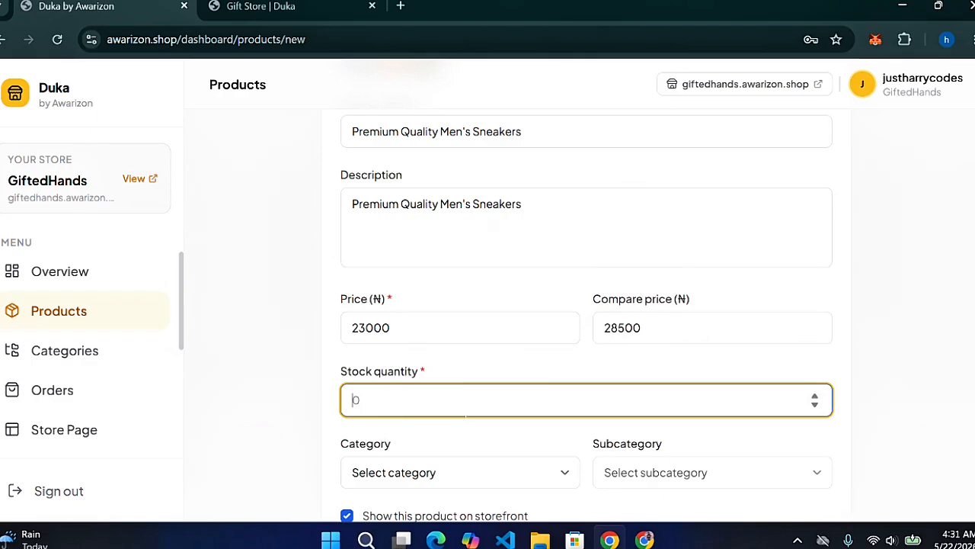
type("100")
File the product under Men's Sneakers / High Top Sneakers and save it
left_click(562, 474)
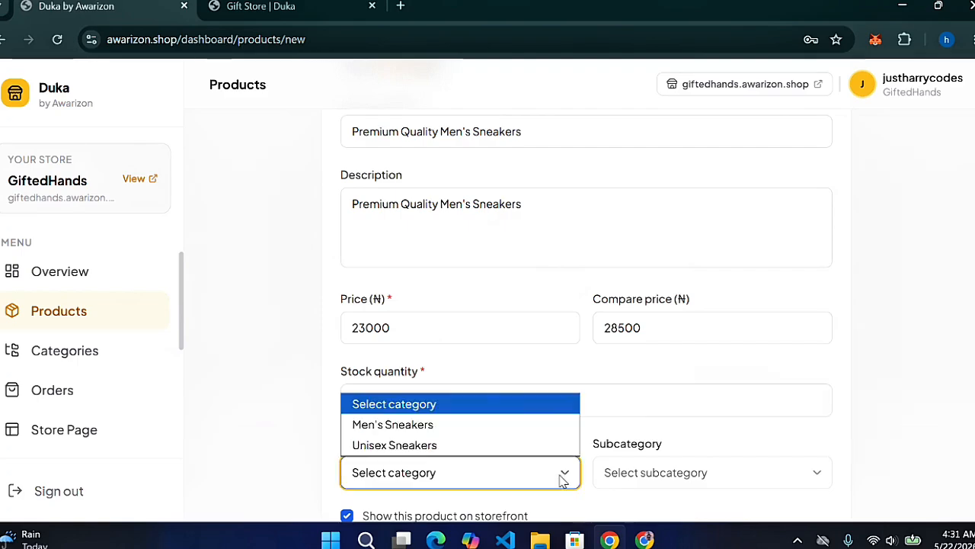
left_click(468, 428)
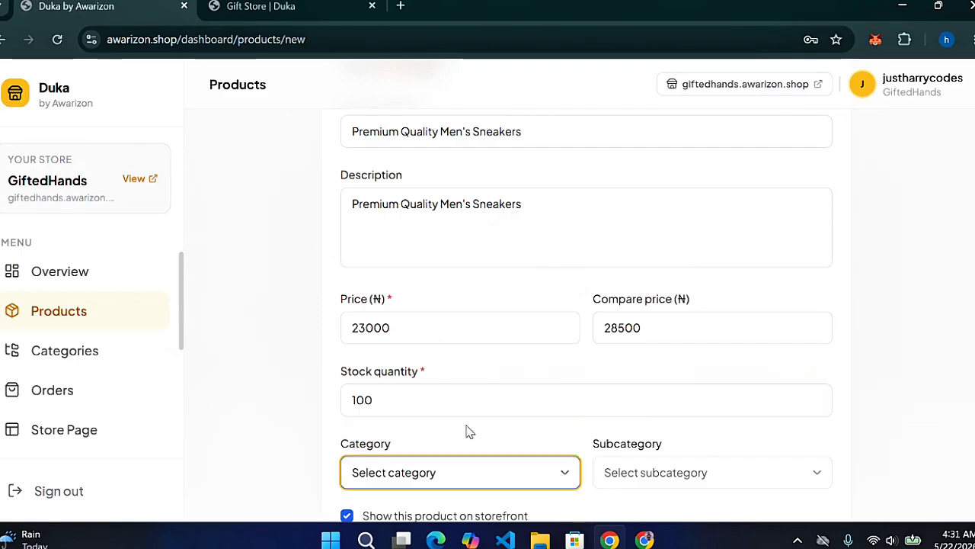
left_click(698, 477)
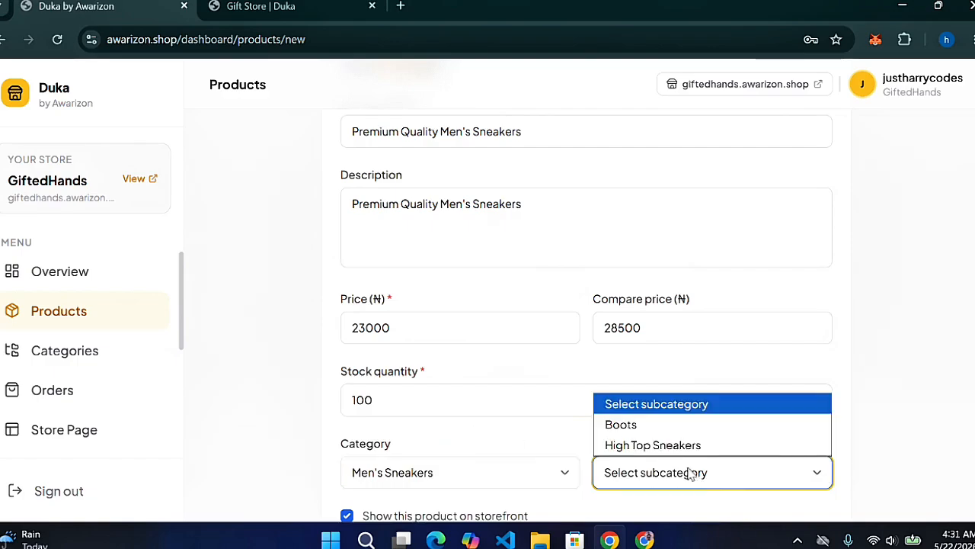
left_click(661, 445)
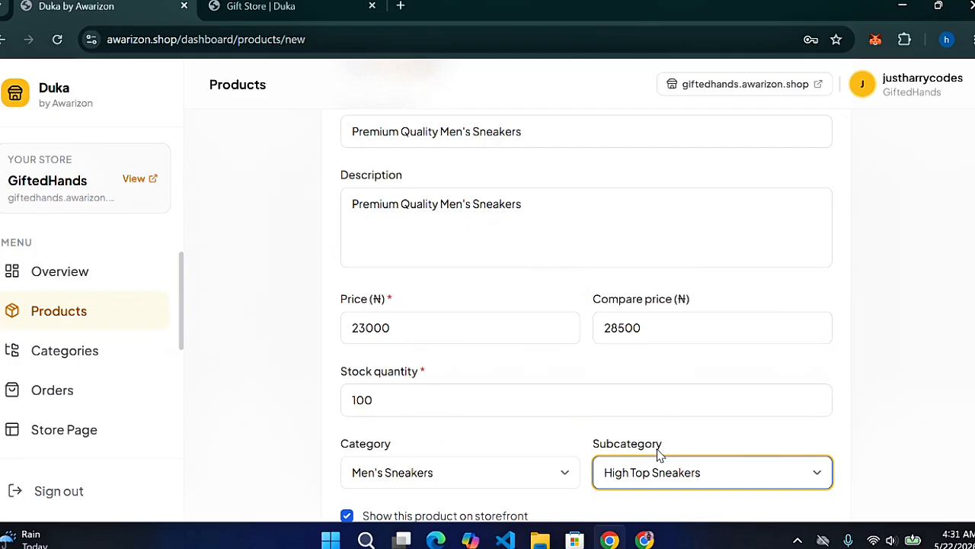
scroll(587, 305, "down", 2)
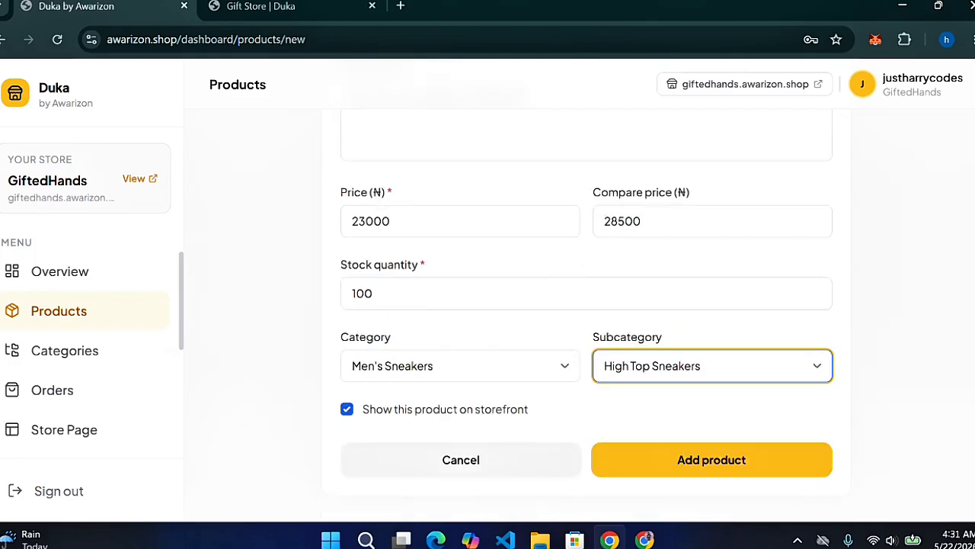
left_click(685, 463)
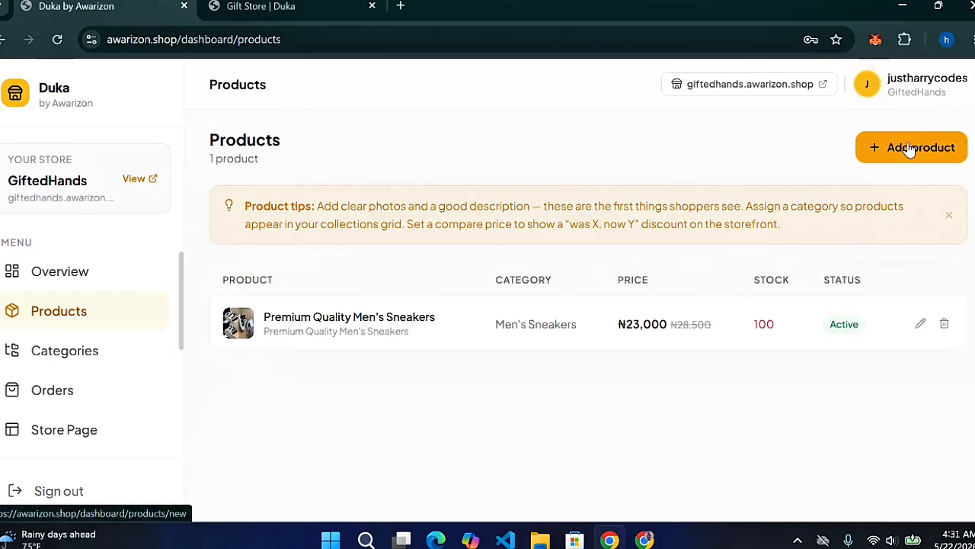
Start another product and attach the pink sneakers photo as its image
left_click(909, 148)
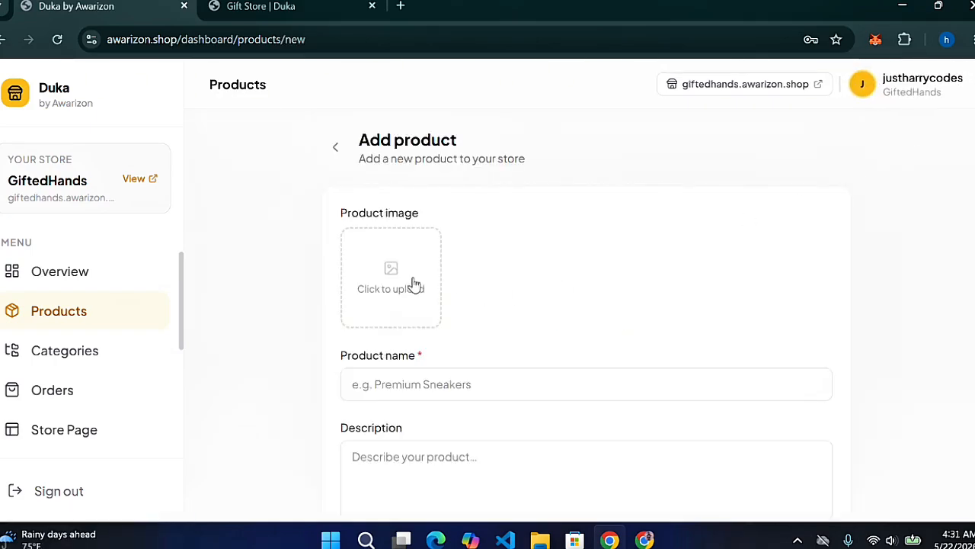
left_click(414, 285)
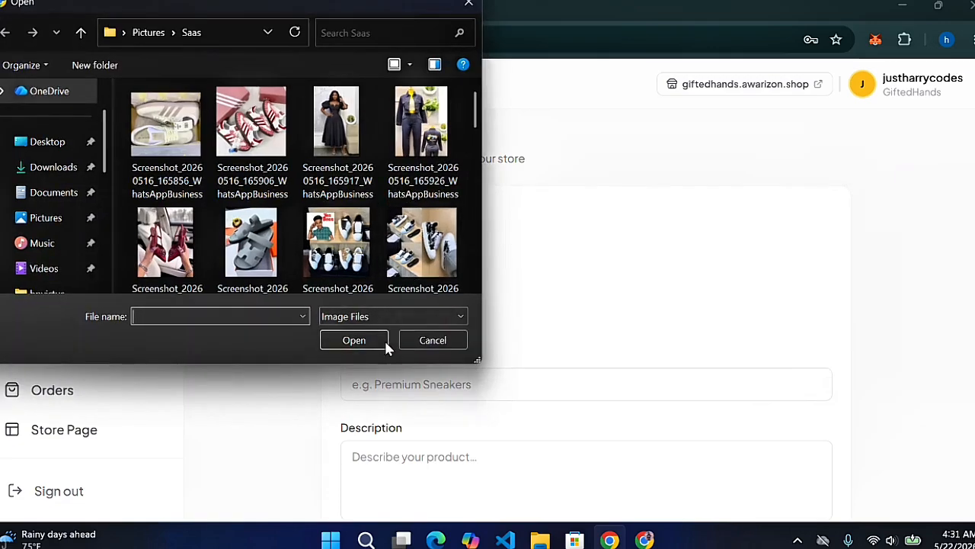
left_click(251, 122)
left_click(358, 340)
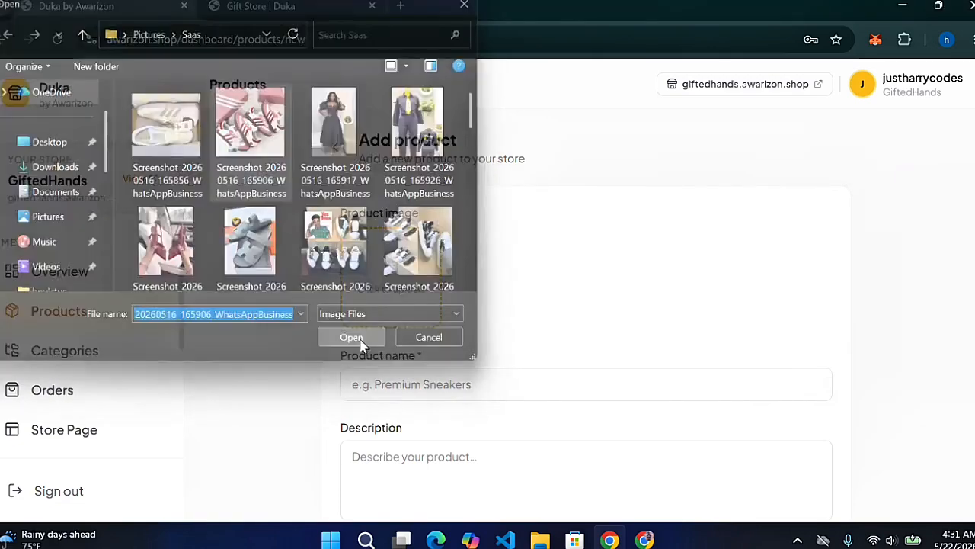
Paste 'Premium Quality Men's Sneakers' into the product name and description
left_click(411, 384)
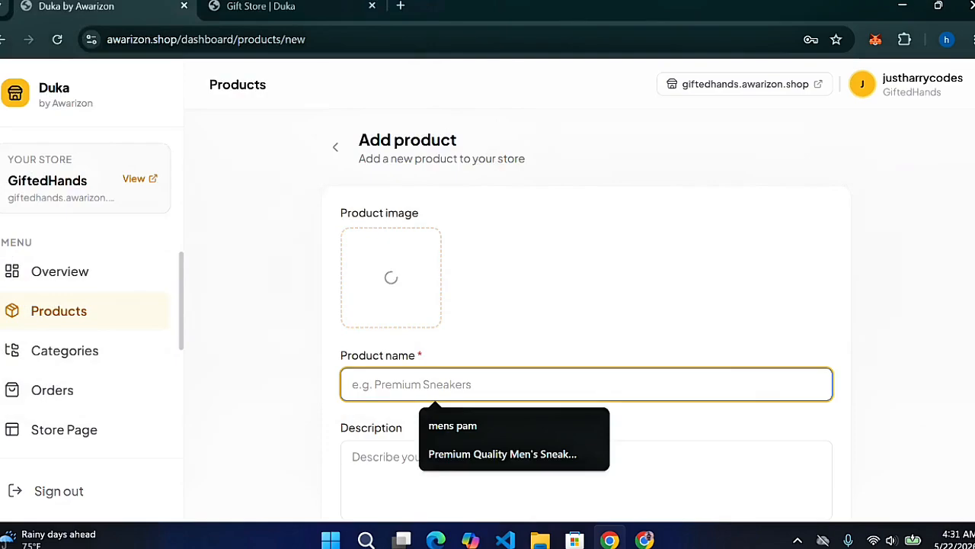
key("ctrl+v")
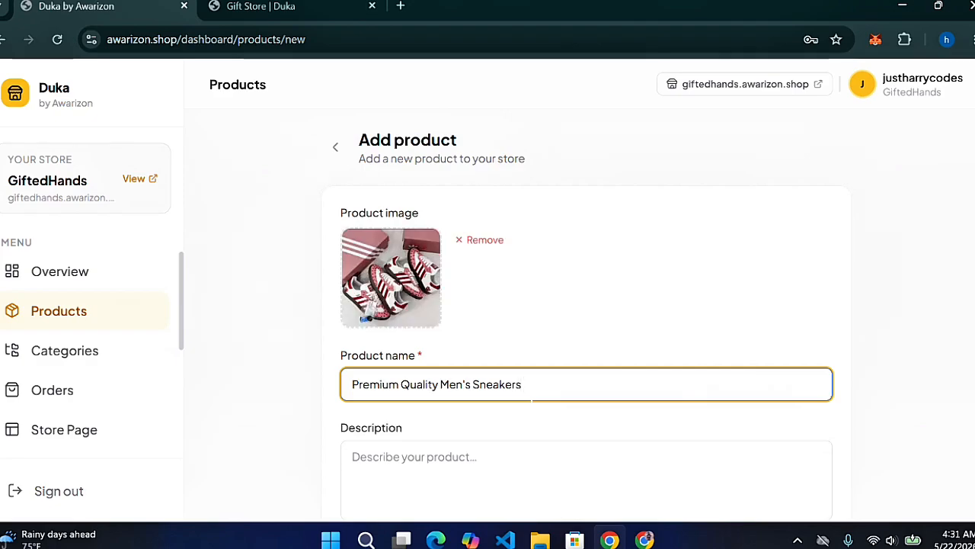
key("Tab")
key("ctrl+v")
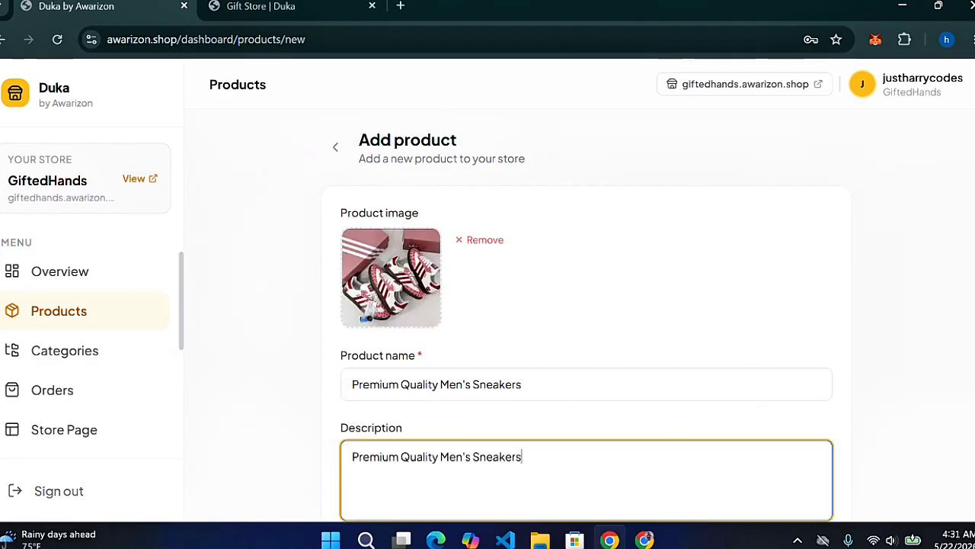
scroll(695, 366, "down", 4)
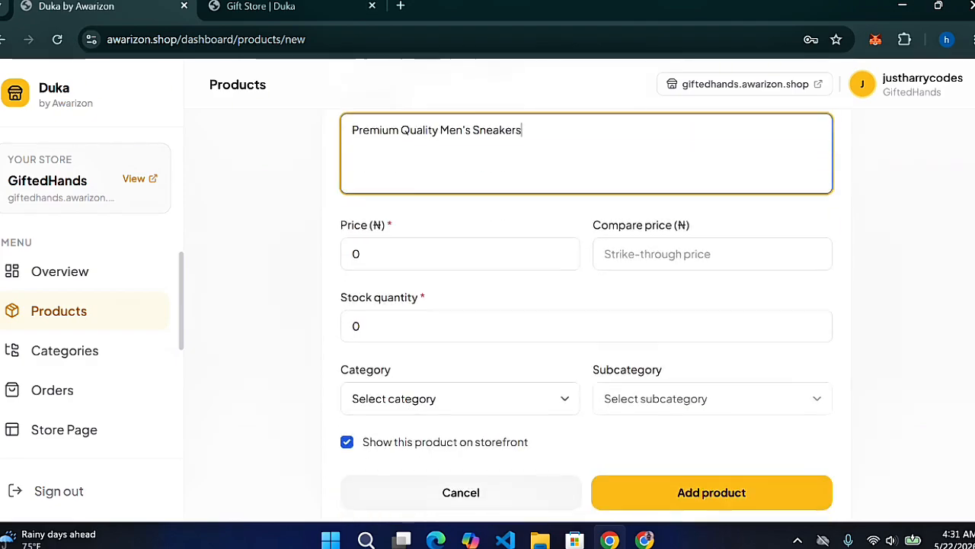
Set price 23000, compare price 25000 and stock quantity 10
left_click(547, 254)
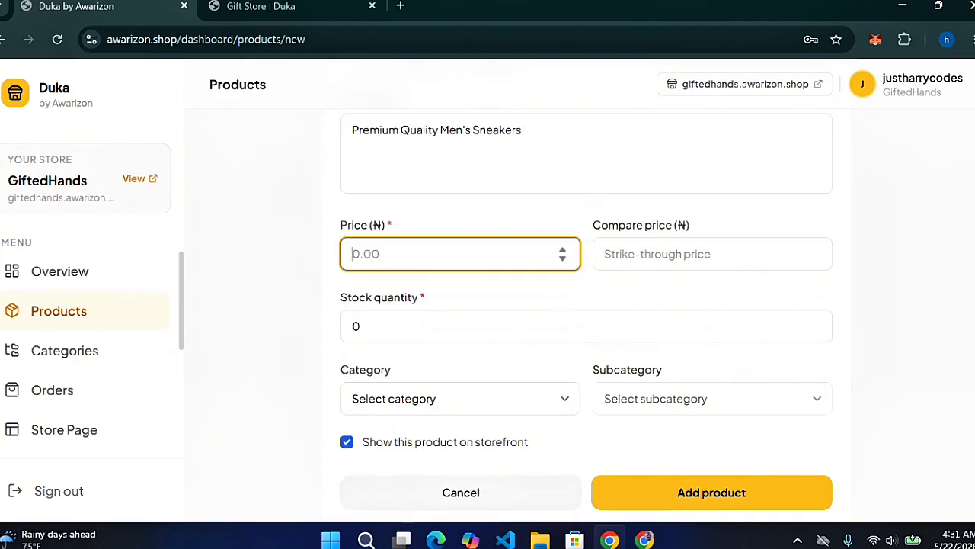
type("23000")
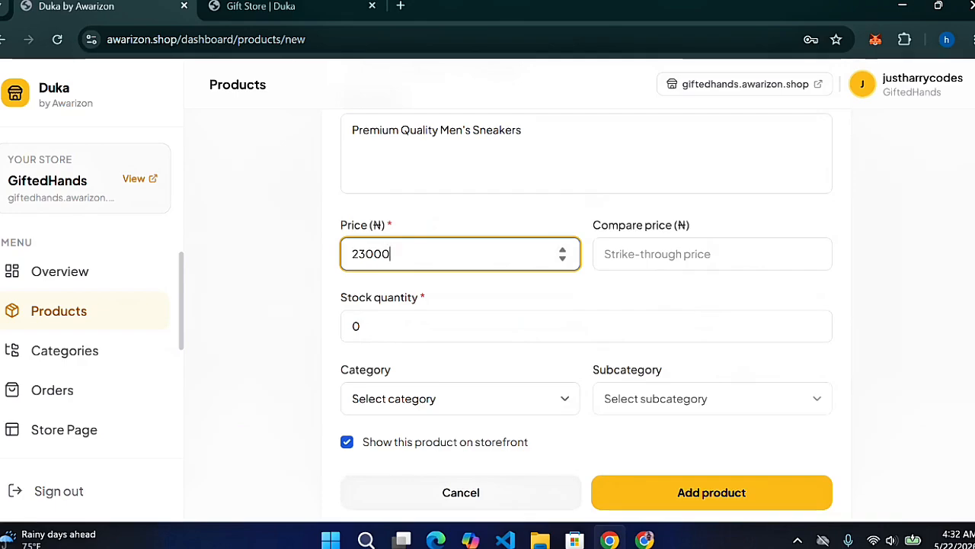
left_click(647, 254)
type("25000")
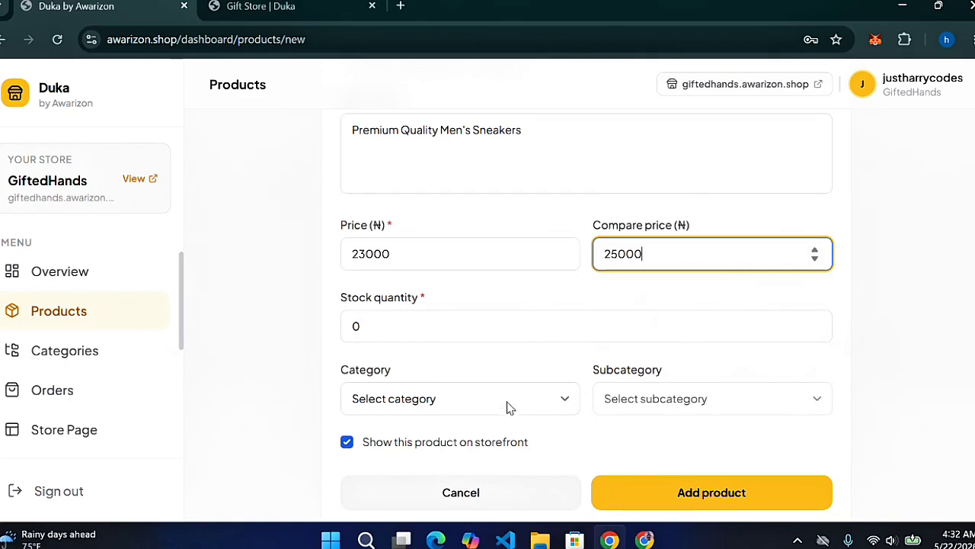
key("Tab")
type("10")
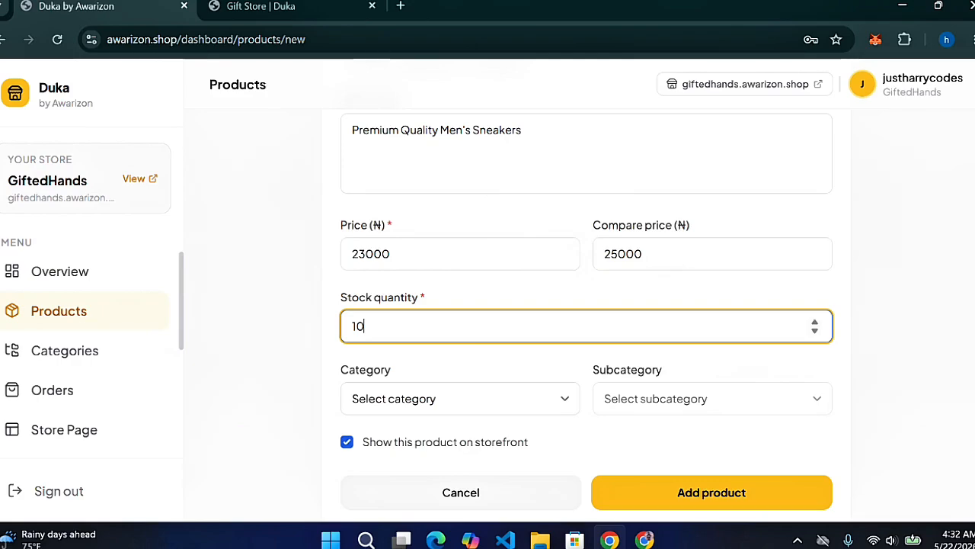
File the product under Men's Sneakers / Boots and save it
left_click(494, 405)
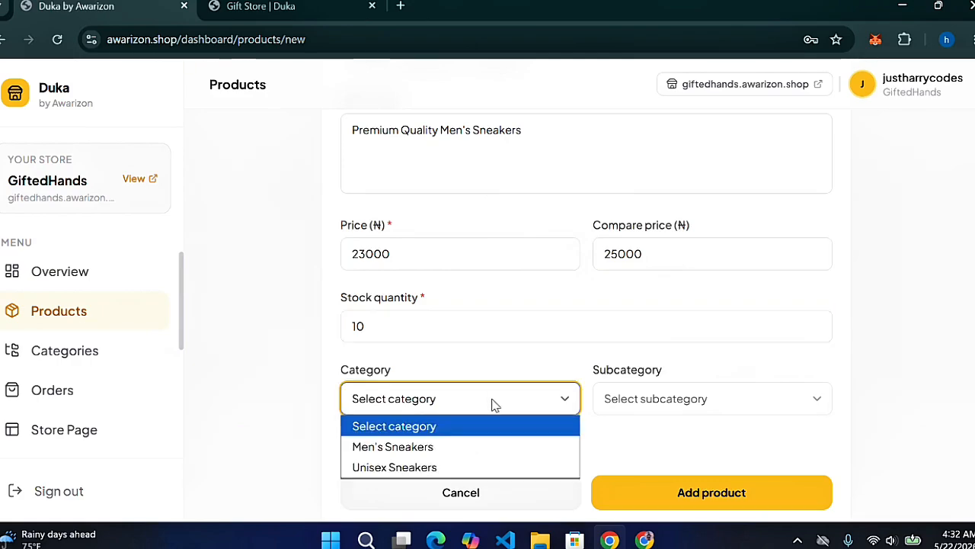
left_click(431, 449)
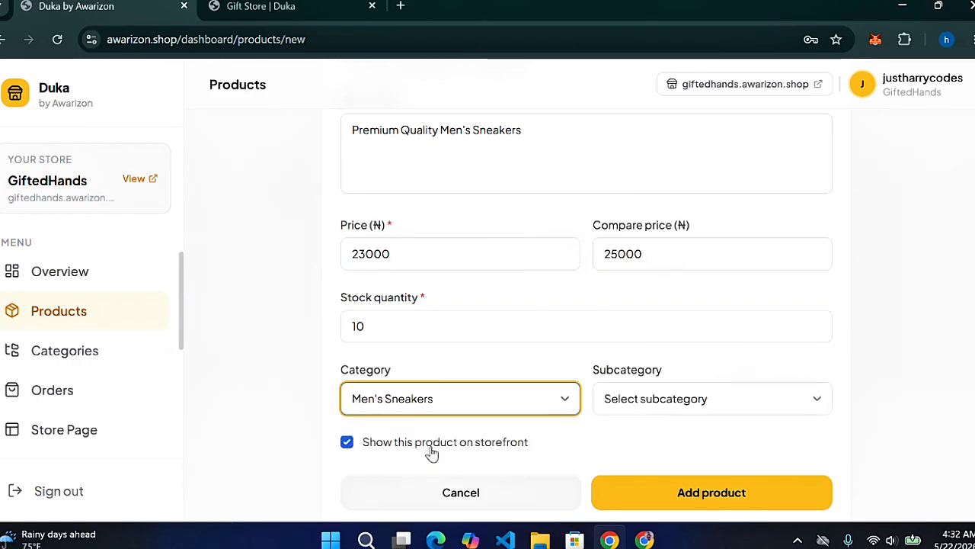
left_click(701, 404)
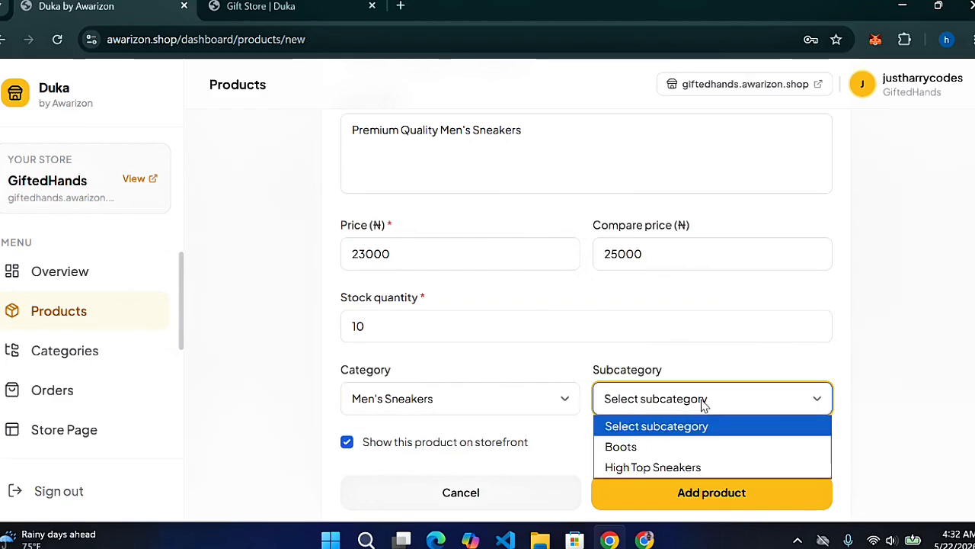
left_click(641, 448)
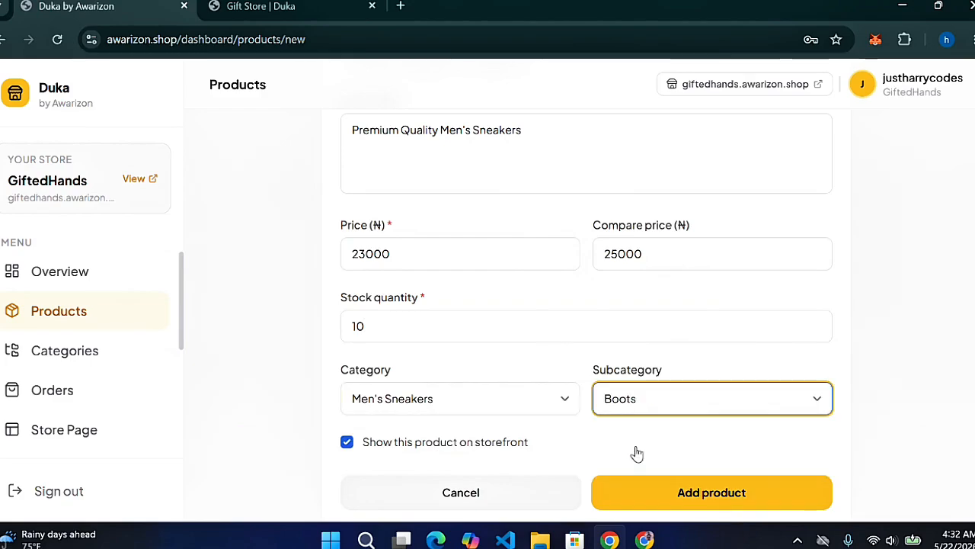
left_click(670, 501)
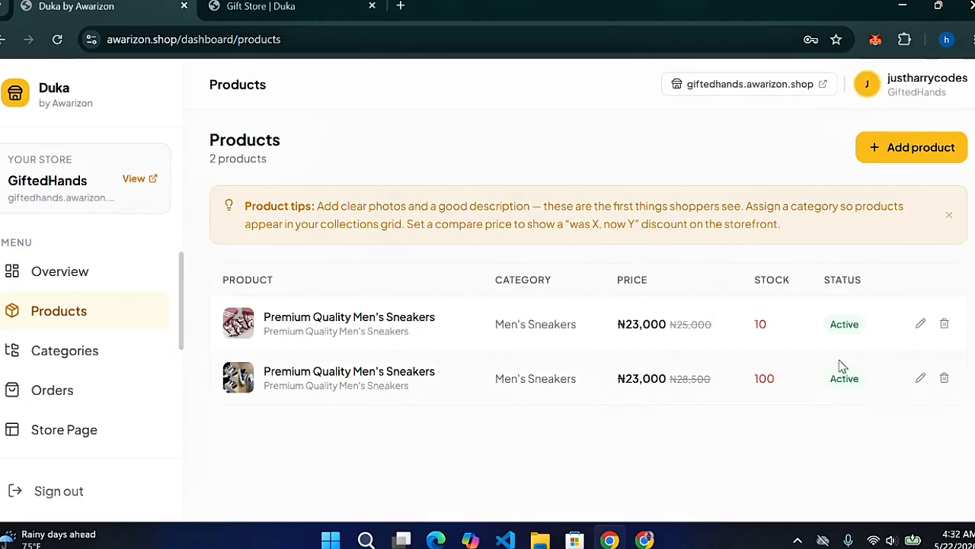
Go back and open the live giftedhands.awarizon.shop storefront in a new tab
key("alt+Left")
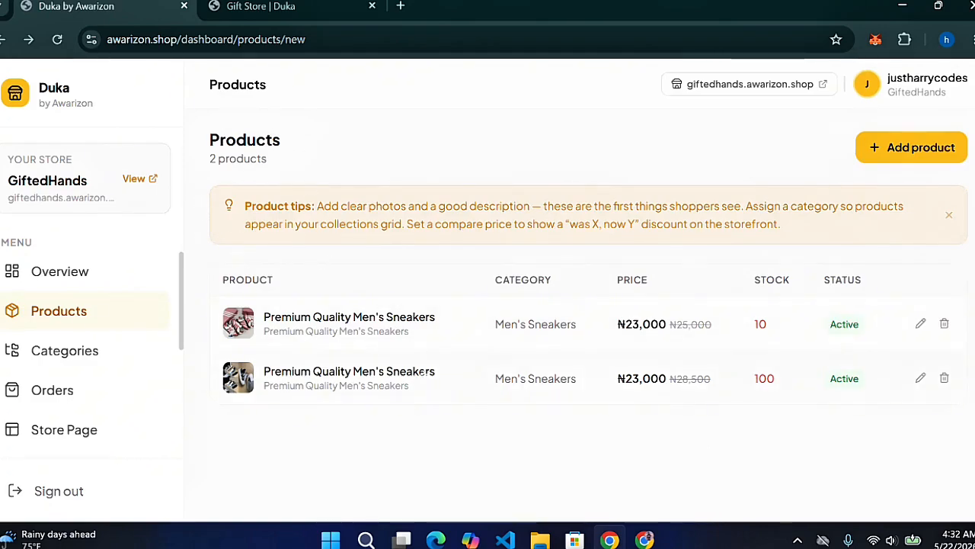
left_click(146, 184)
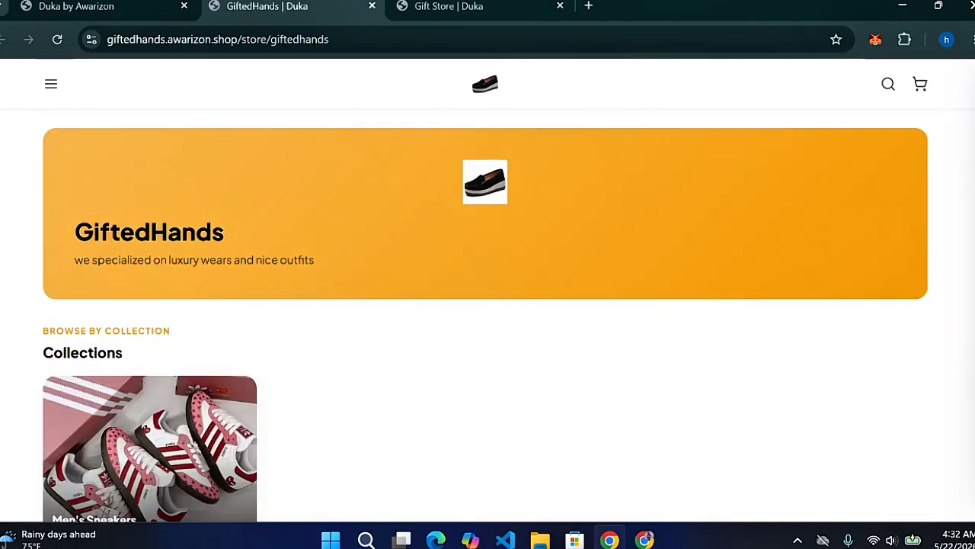
scroll(488, 315, "down", 5)
scroll(485, 316, "up", 5)
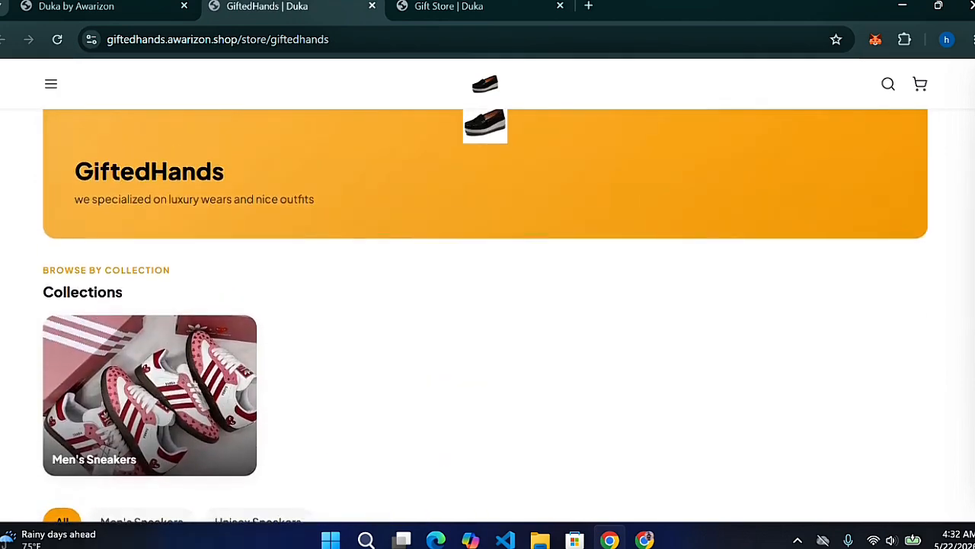
scroll(485, 316, "up", 1)
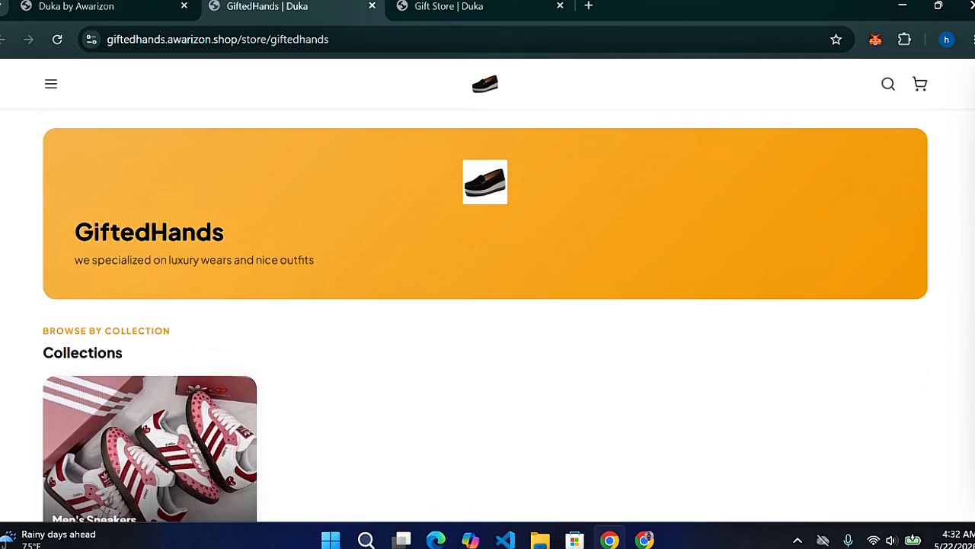
scroll(486, 316, "down", 5)
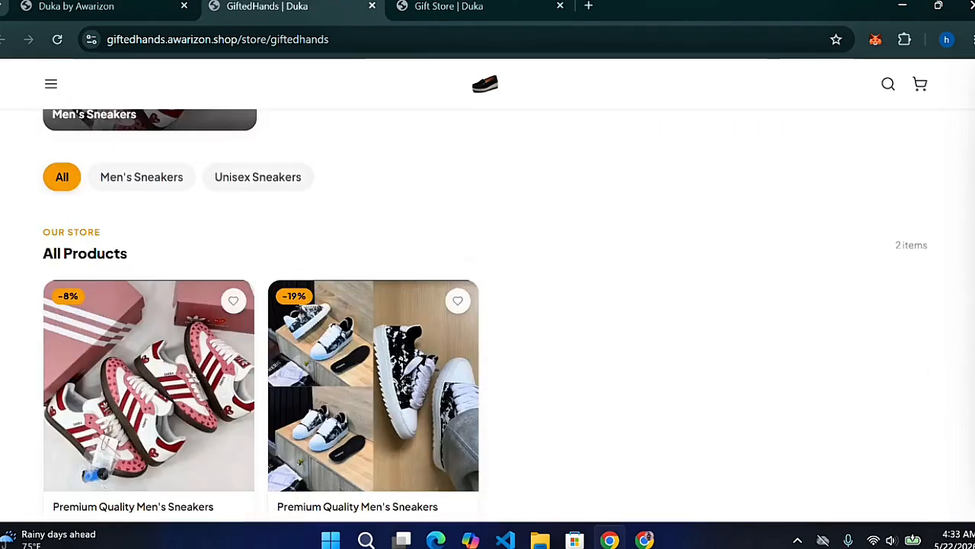
scroll(485, 316, "up", 4)
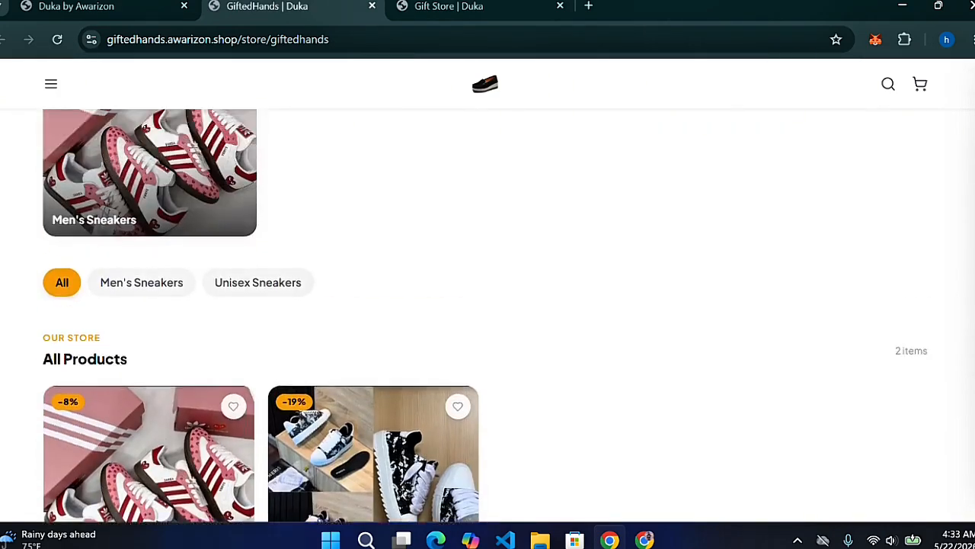
scroll(486, 316, "down", 4)
scroll(486, 316, "up", 4)
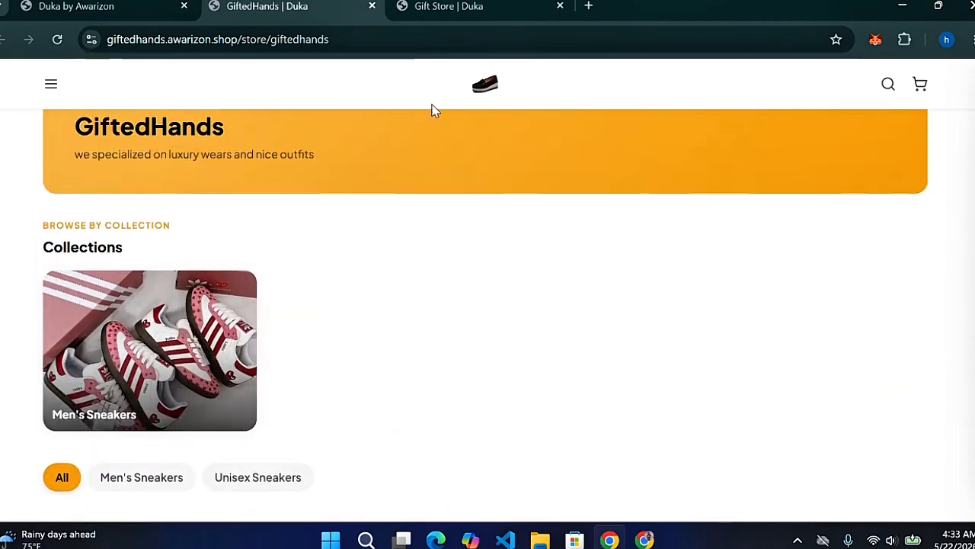
left_click(113, 9)
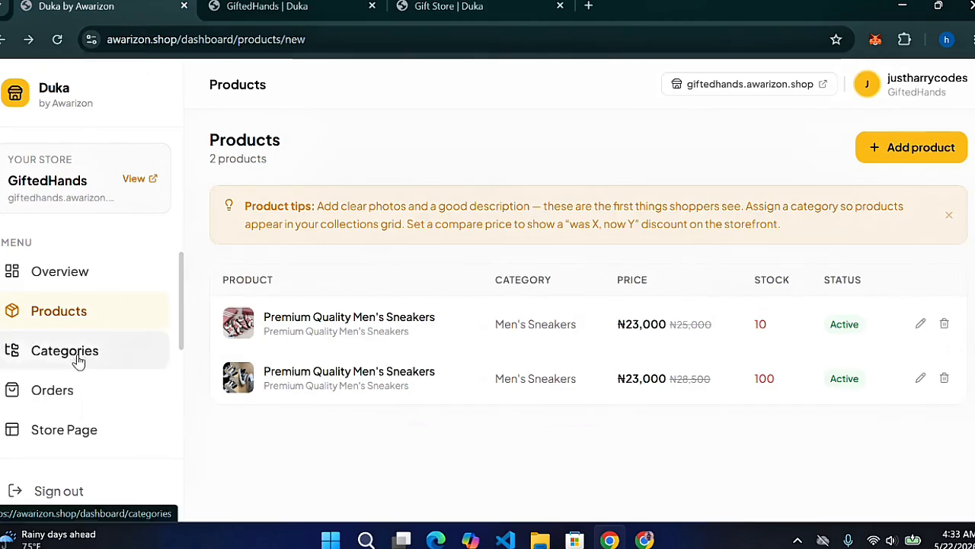
Open the Store Page customisation and save the Hero Banner set with 0/5 images
left_click(83, 434)
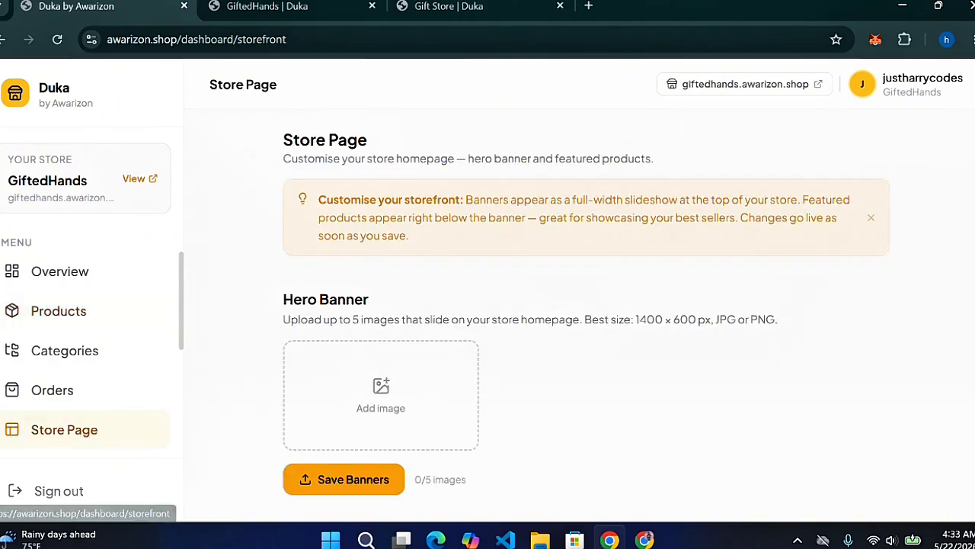
scroll(307, 150, "down", 1)
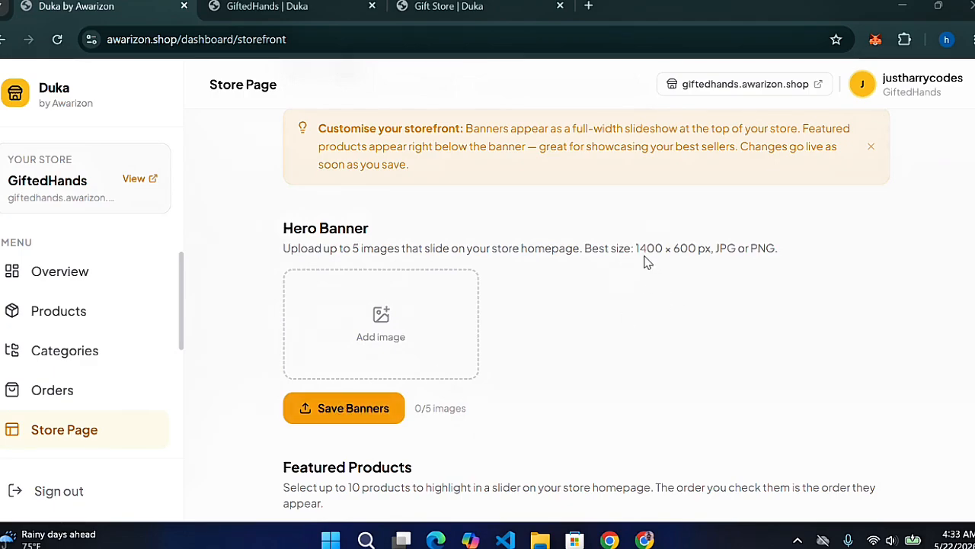
left_click(343, 410)
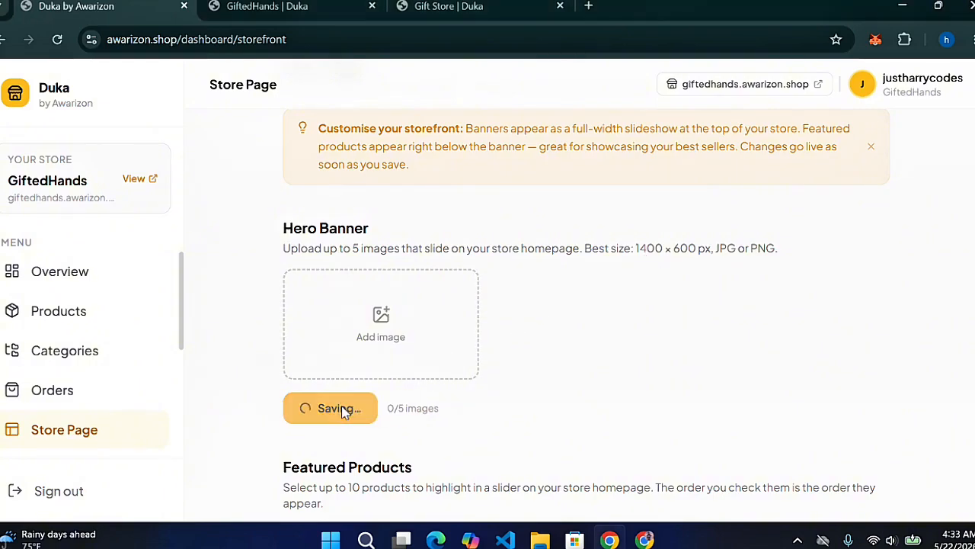
Fill the hero banner to 5/5 images, including the black loafer and red-white sneaker photos, and save
left_click(372, 374)
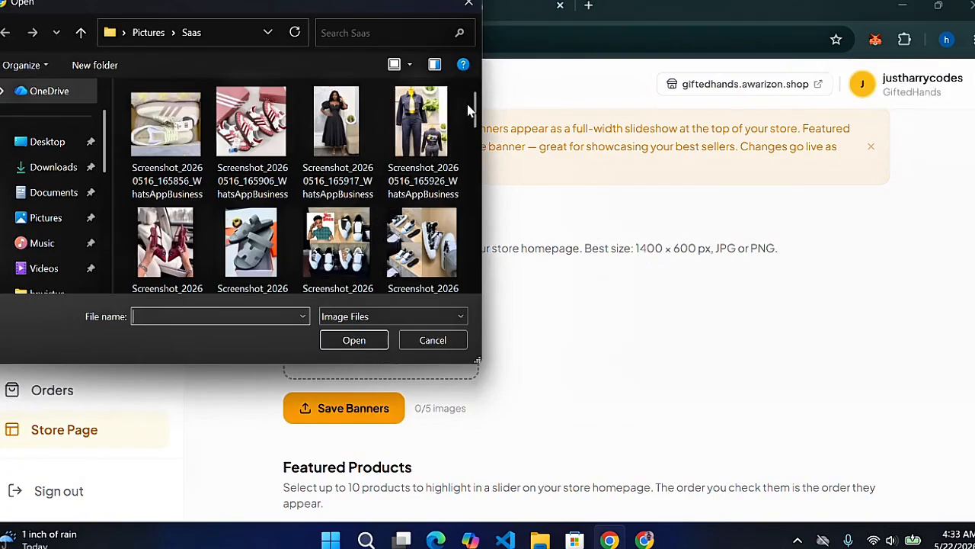
left_click_drag(476, 113, 461, 183)
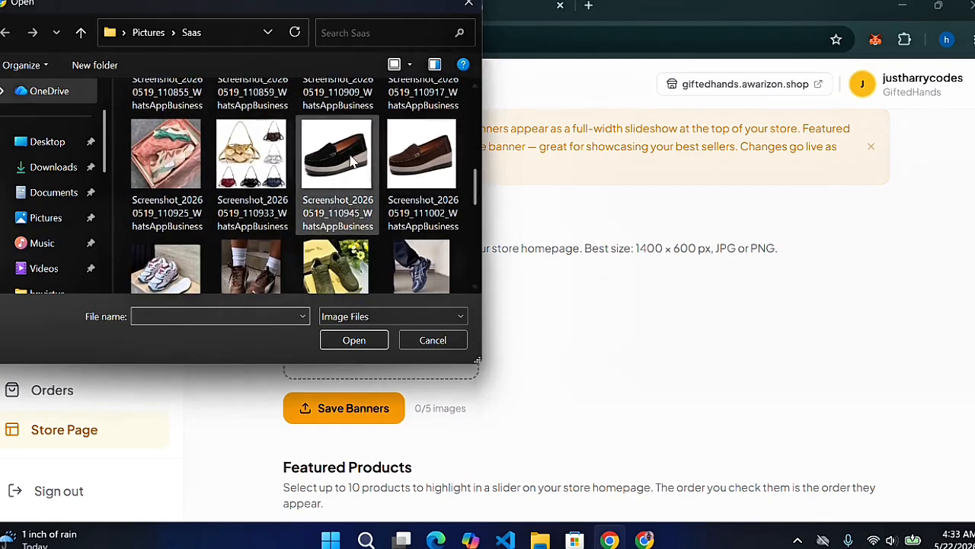
left_click(370, 184)
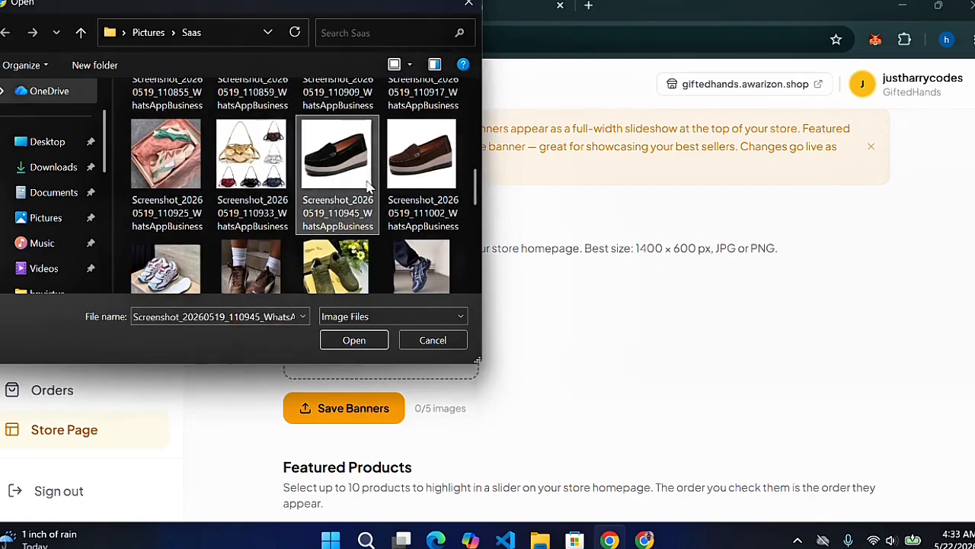
left_click(384, 338)
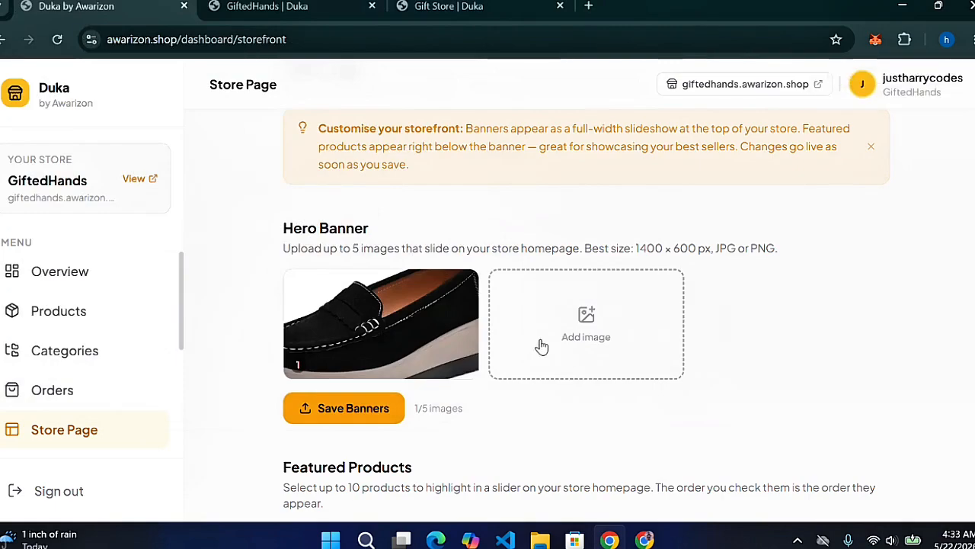
left_click(541, 344)
left_click(252, 122)
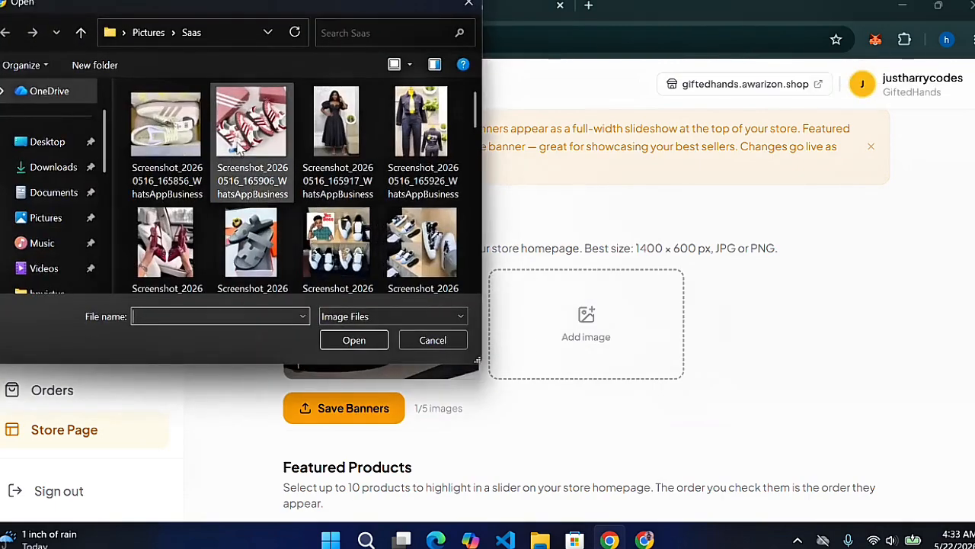
left_click(351, 340)
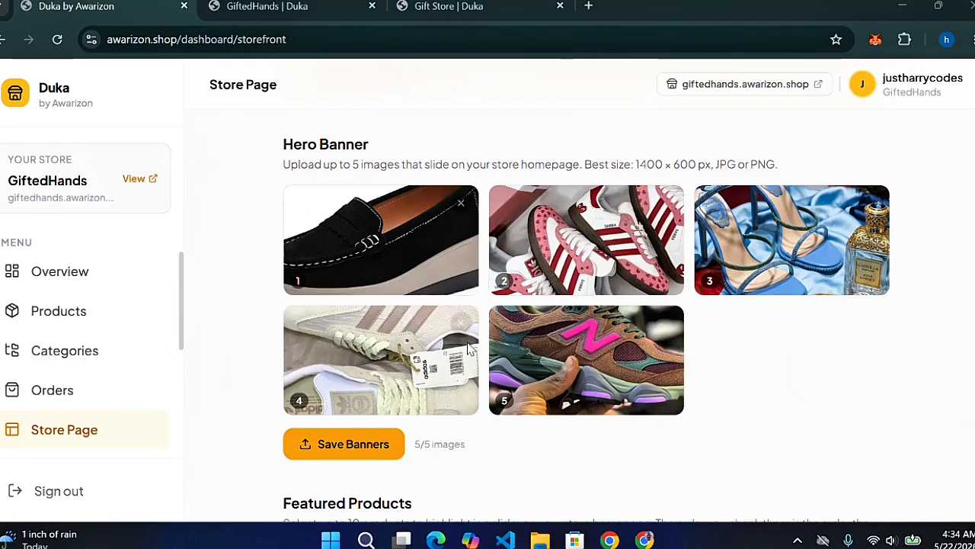
left_click(374, 455)
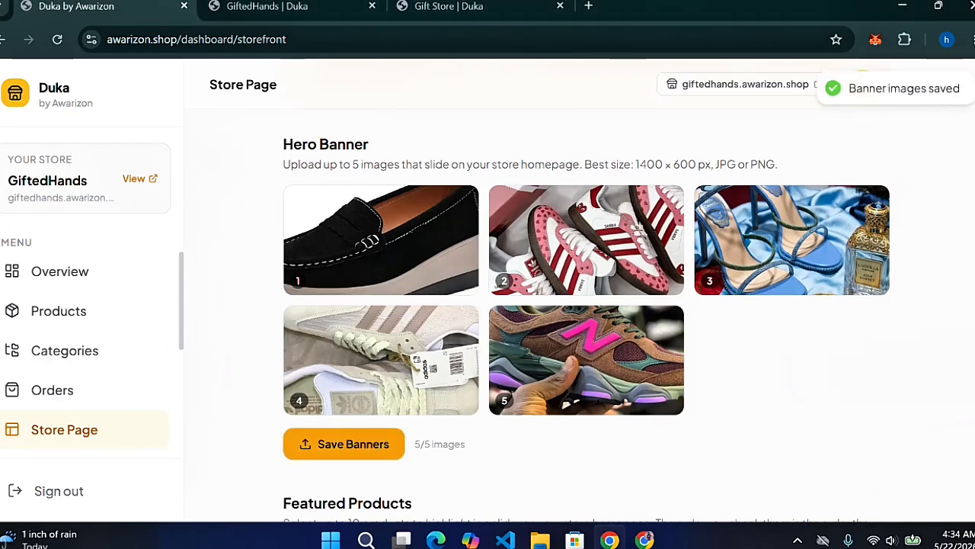
Tick both Premium Quality Men's Sneakers products as featured
scroll(373, 455, "down", 2)
scroll(579, 305, "down", 1)
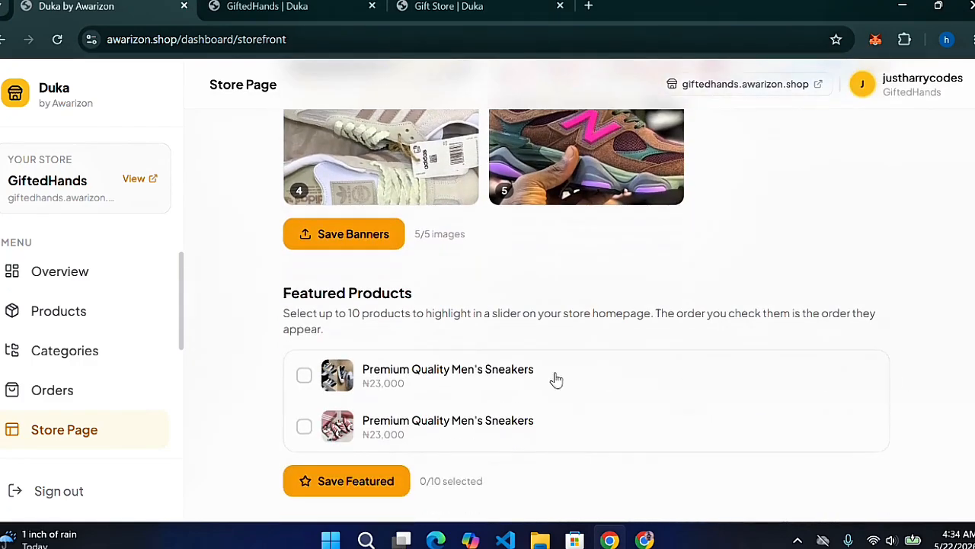
left_click(304, 375)
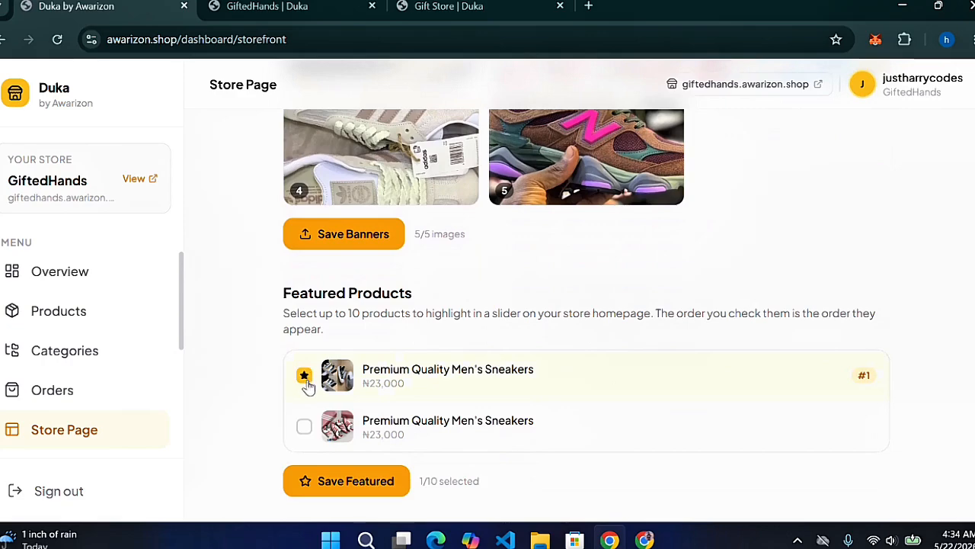
left_click(305, 427)
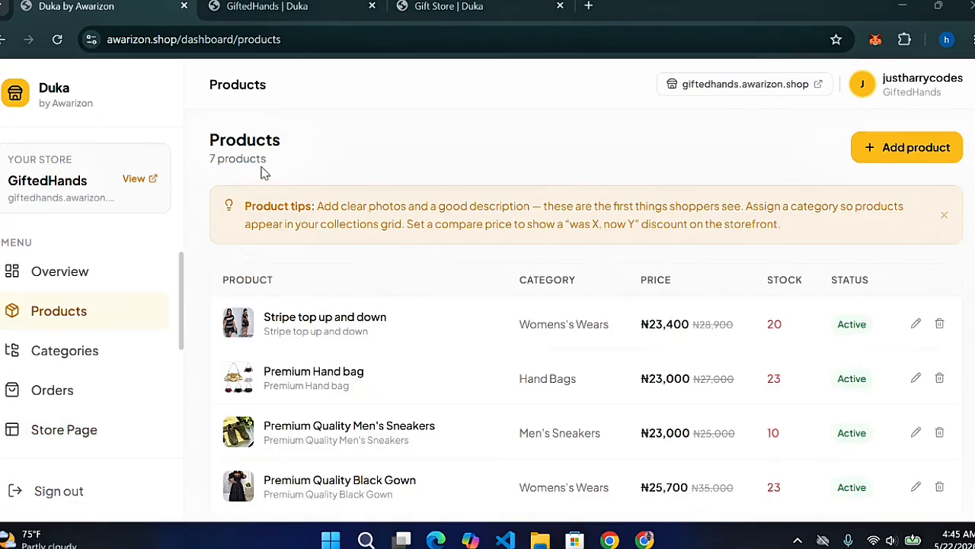
On the Store Page, feature the Black Corporate Trouser with Jean Jacket, Premium Hand bag and Black Gown
left_click(79, 437)
left_click(79, 437)
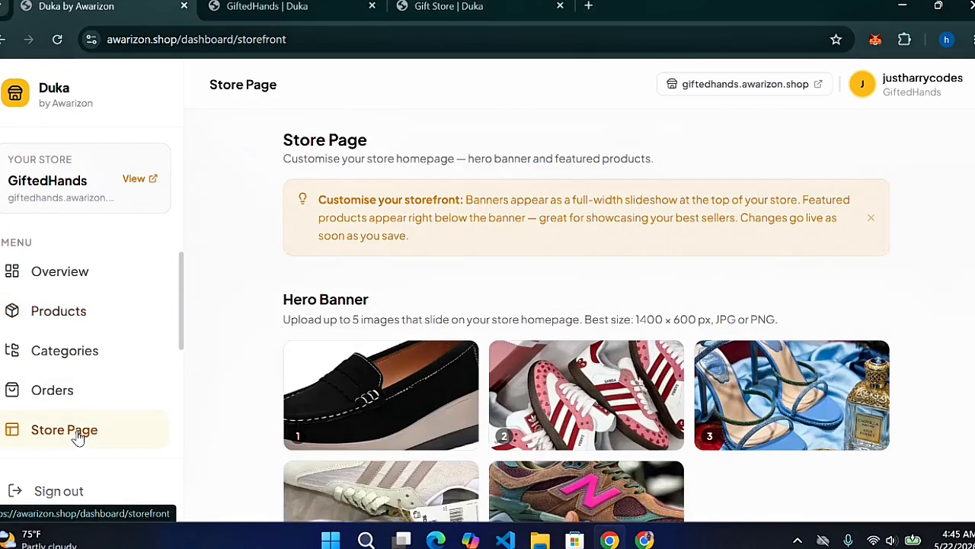
scroll(586, 305, "down", 5)
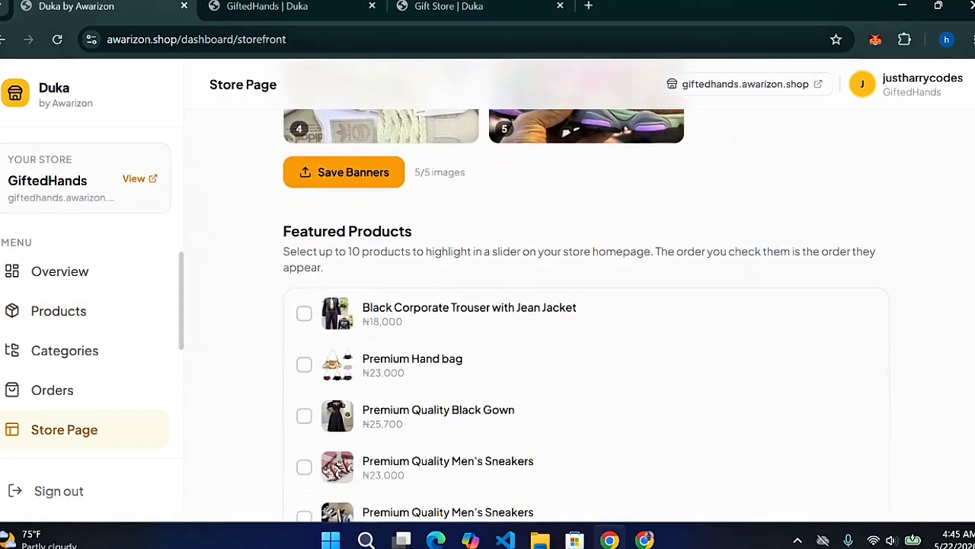
left_click(305, 294)
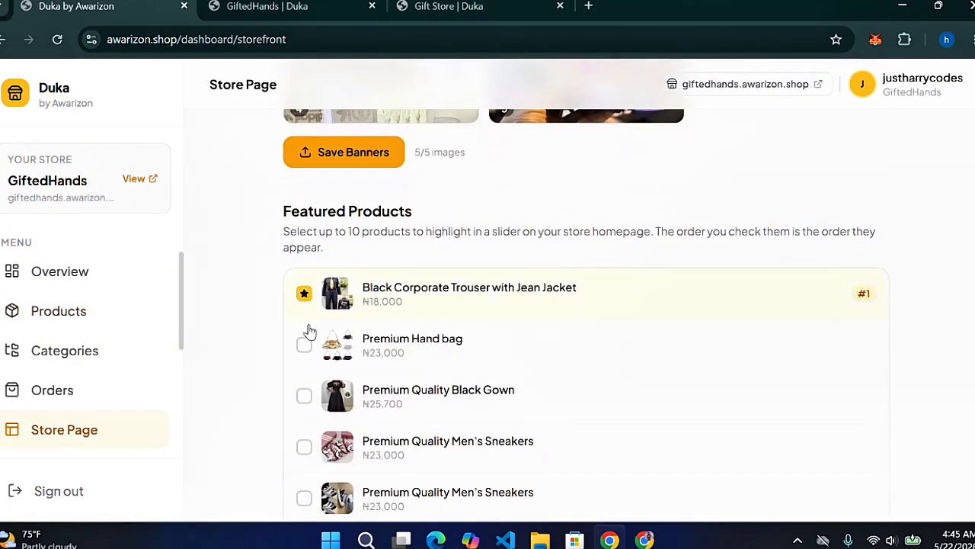
left_click(307, 353)
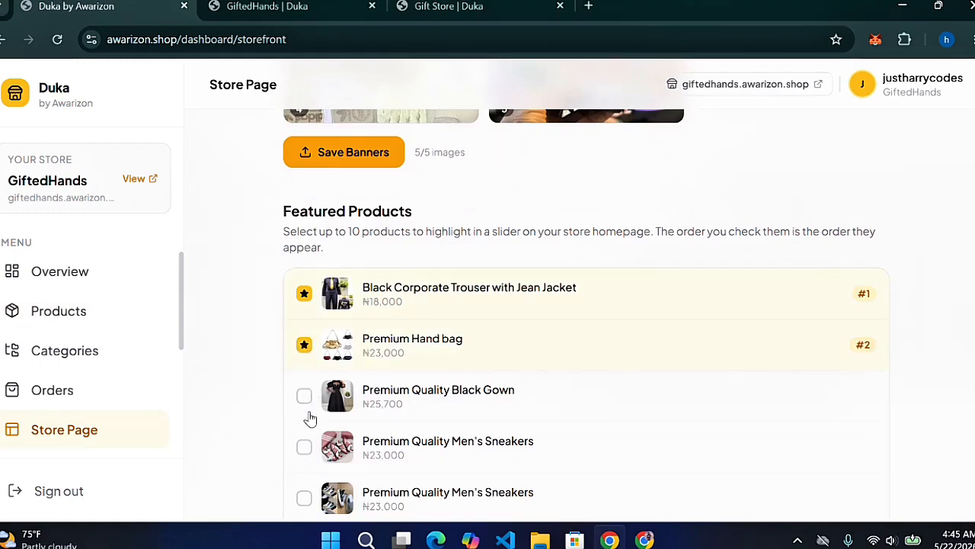
left_click(305, 402)
Feature the three Men's Sneakers and the Stripe top up and down, then save at 7/10
left_click(304, 448)
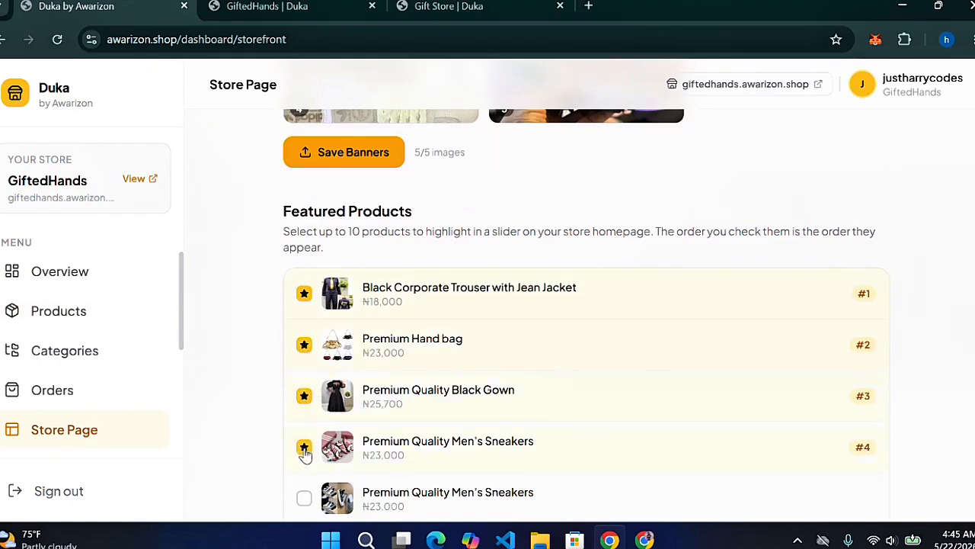
left_click(304, 499)
scroll(587, 305, "down", 2)
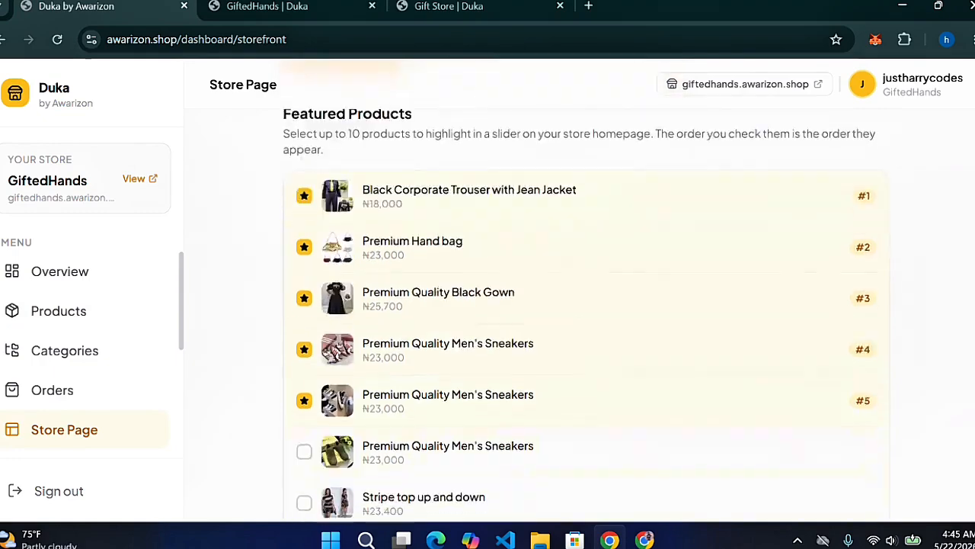
left_click(305, 427)
left_click(305, 478)
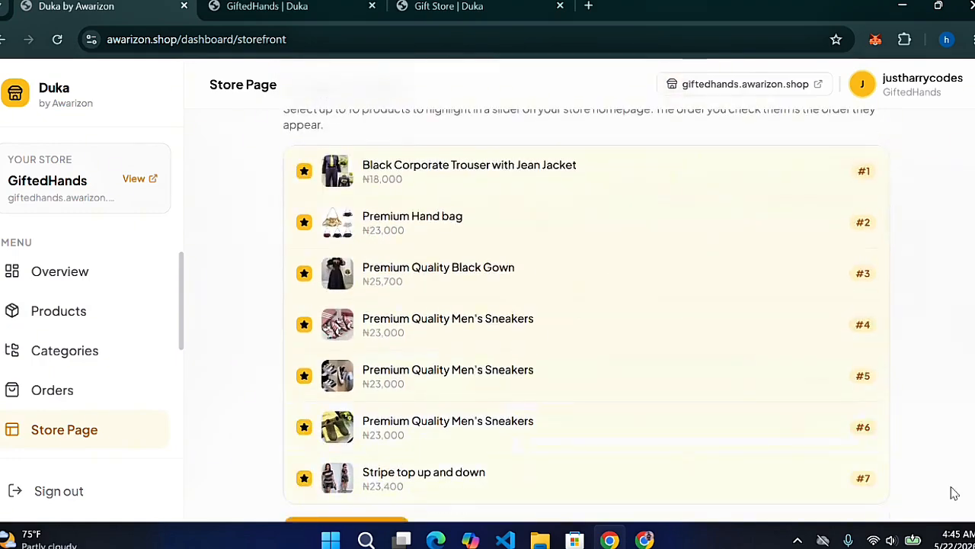
scroll(439, 515, "down", 1)
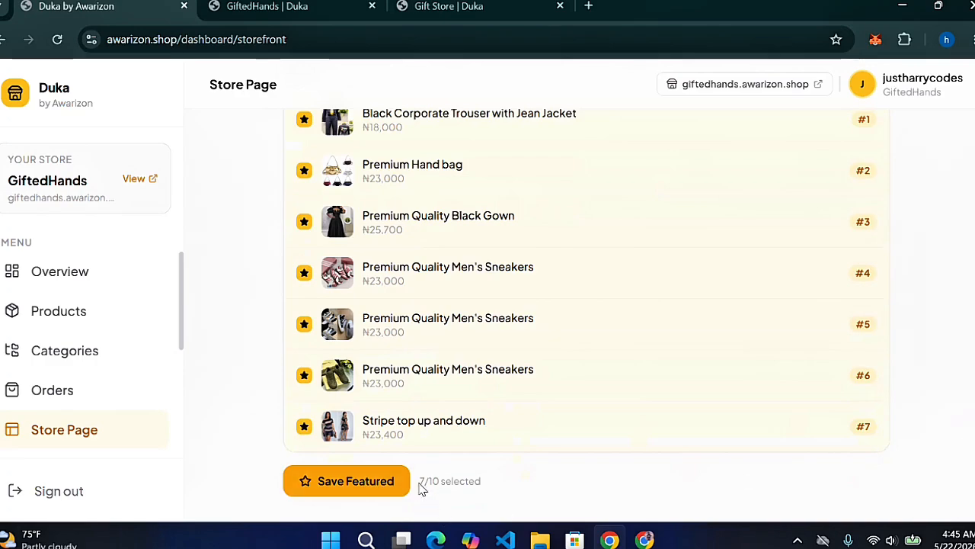
left_click(353, 491)
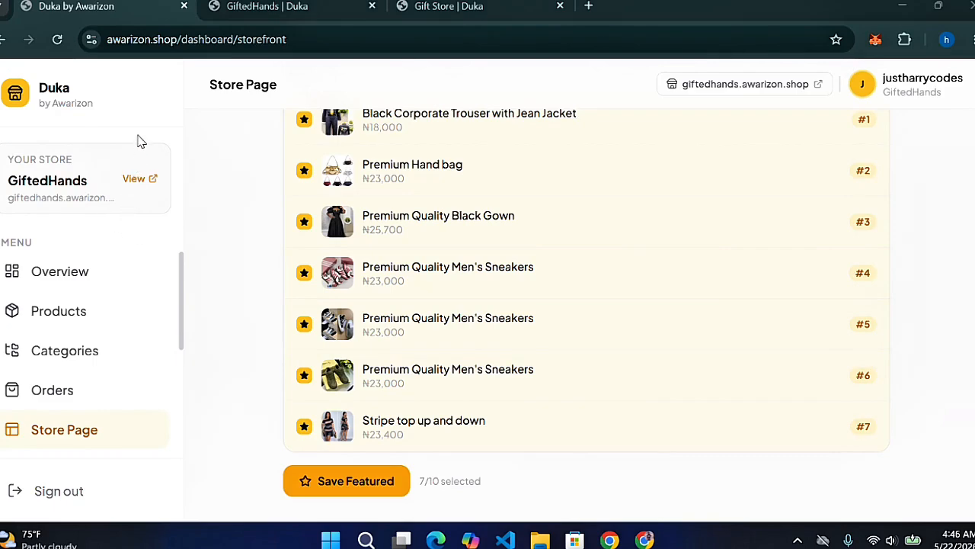
In store Settings, change the storefront accent colour to green (#10b981)
left_click_drag(183, 294, 192, 381)
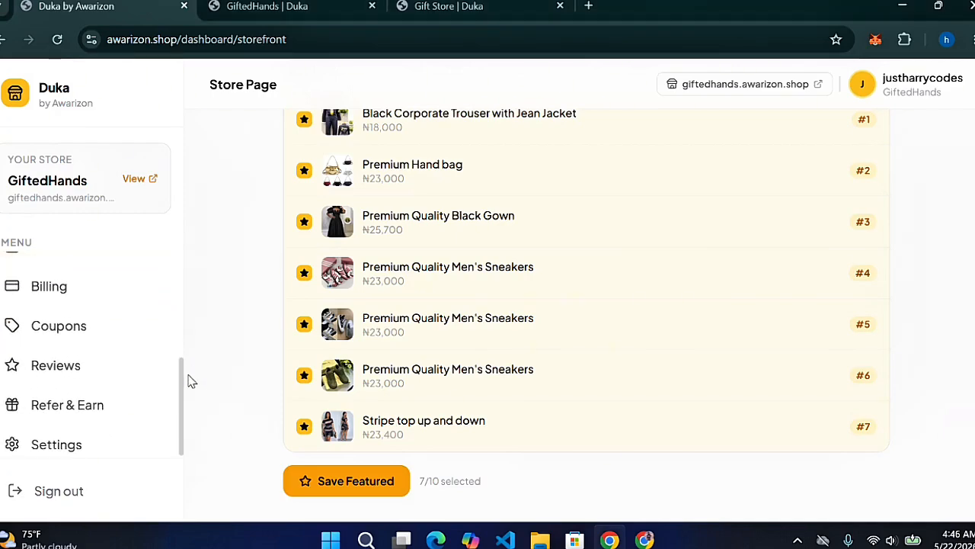
left_click(56, 439)
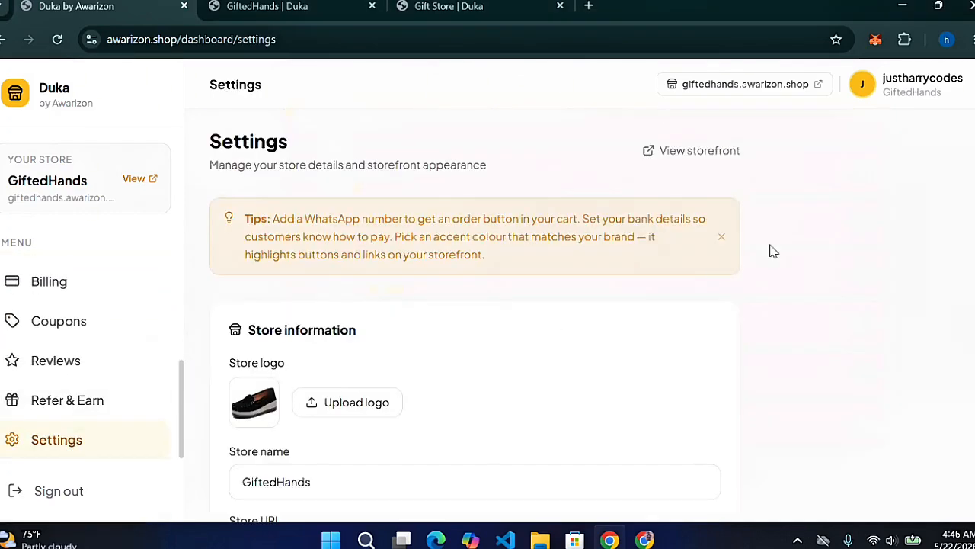
scroll(474, 305, "down", 4)
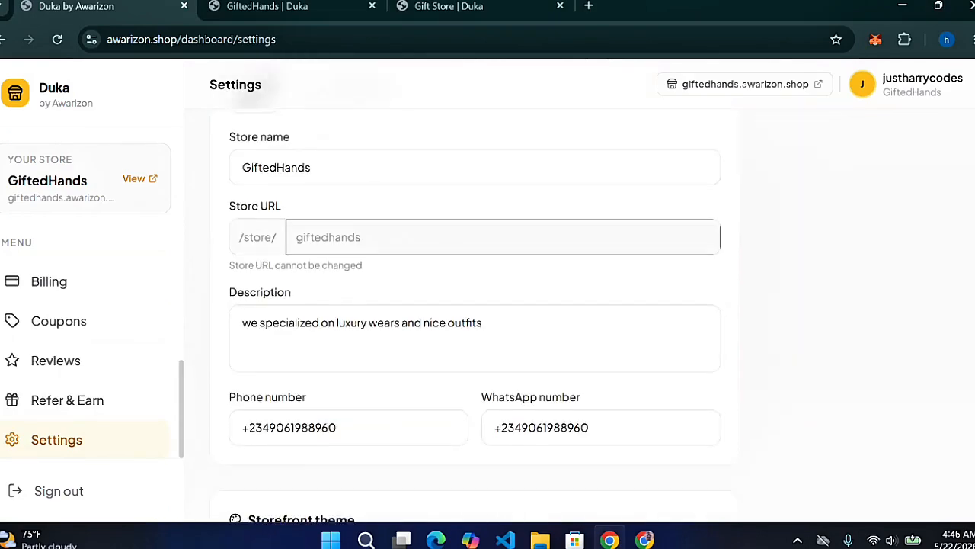
scroll(491, 419, "down", 3)
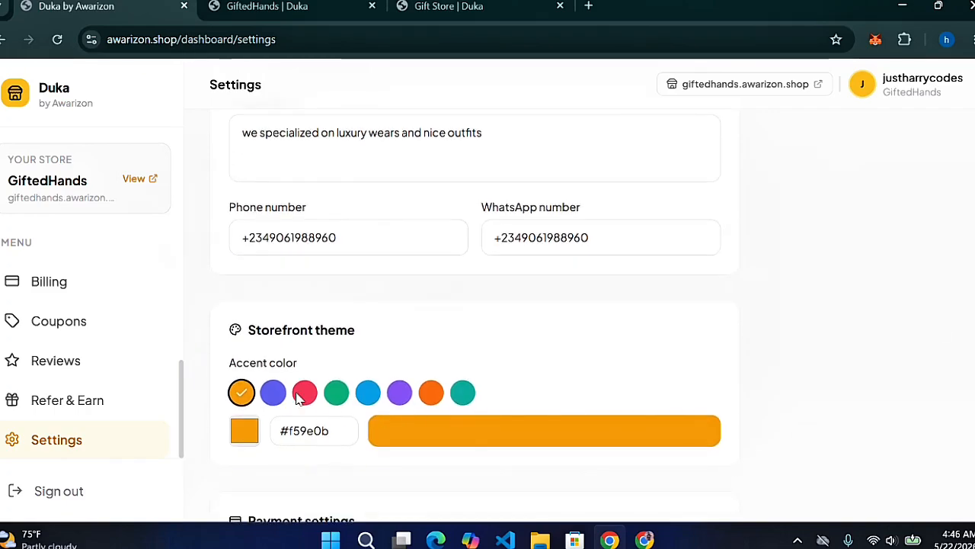
left_click(335, 397)
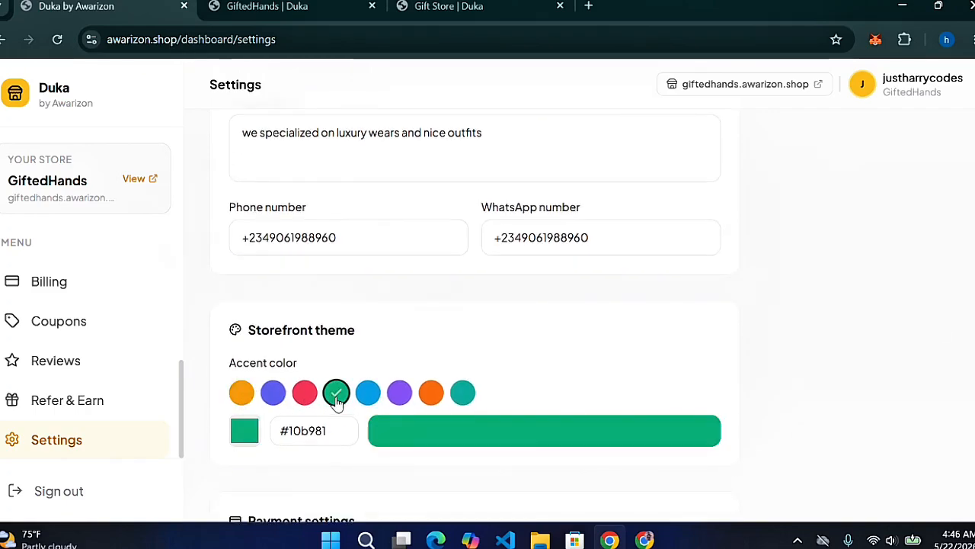
Set payments to bank transfer only, replacing Paystack, and save the settings
scroll(777, 366, "down", 3)
scroll(777, 366, "down", 3)
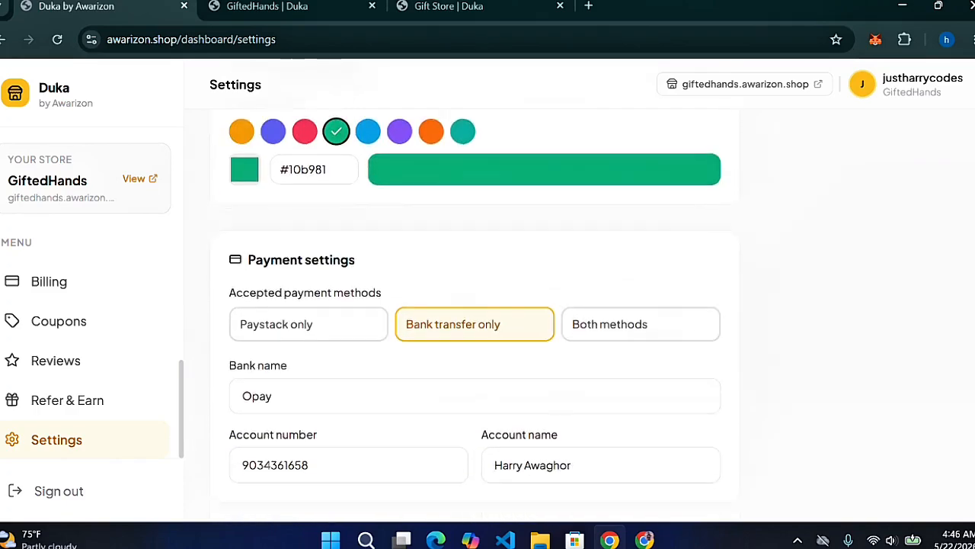
scroll(579, 305, "up", 1)
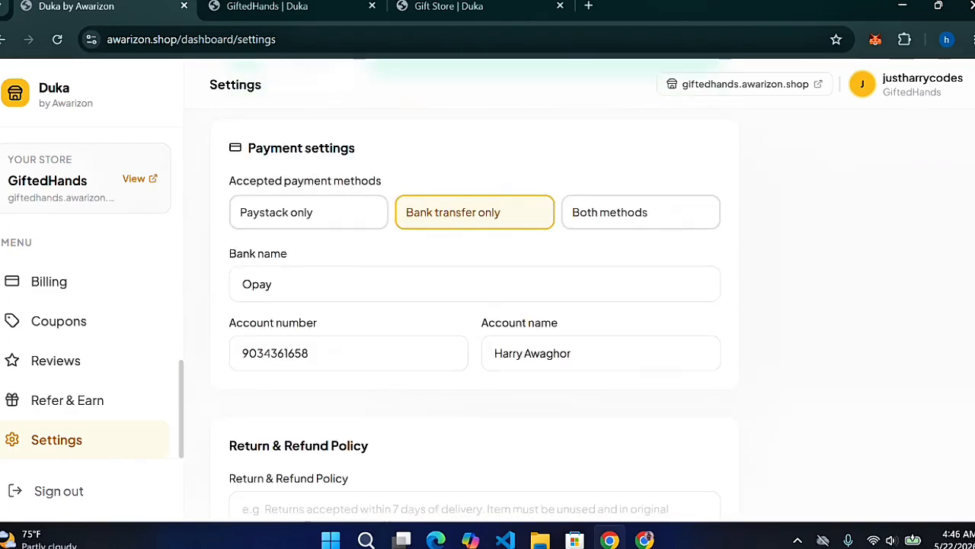
left_click(323, 223)
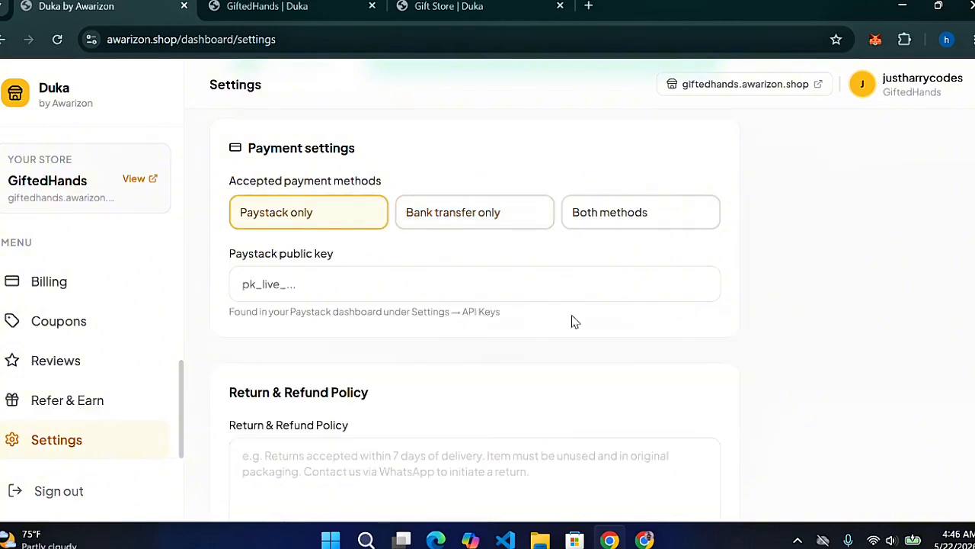
left_click(438, 213)
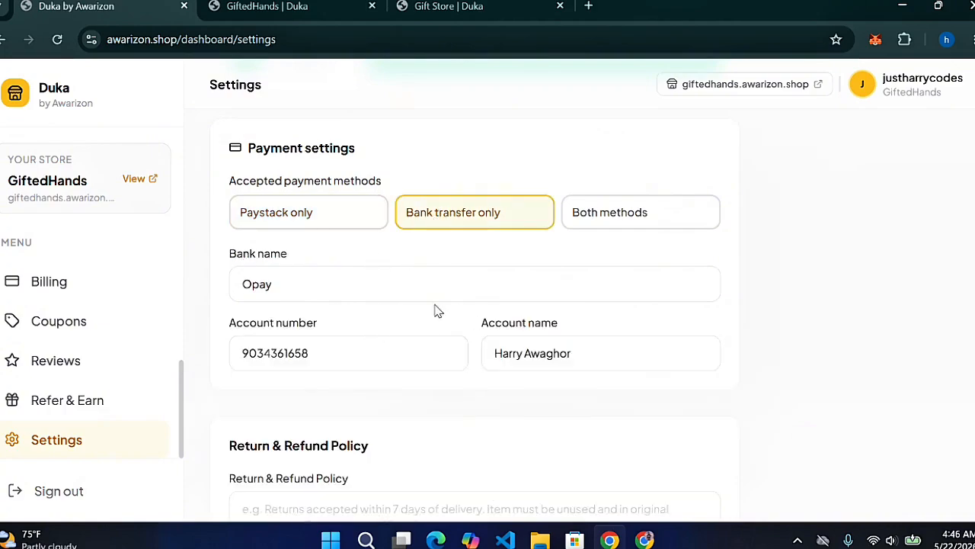
scroll(474, 304, "up", 6)
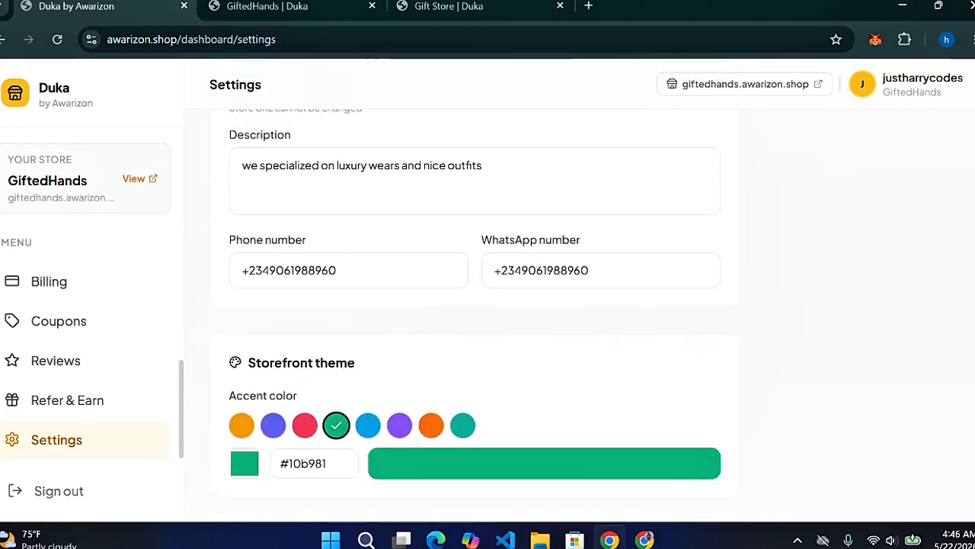
scroll(474, 305, "down", 8)
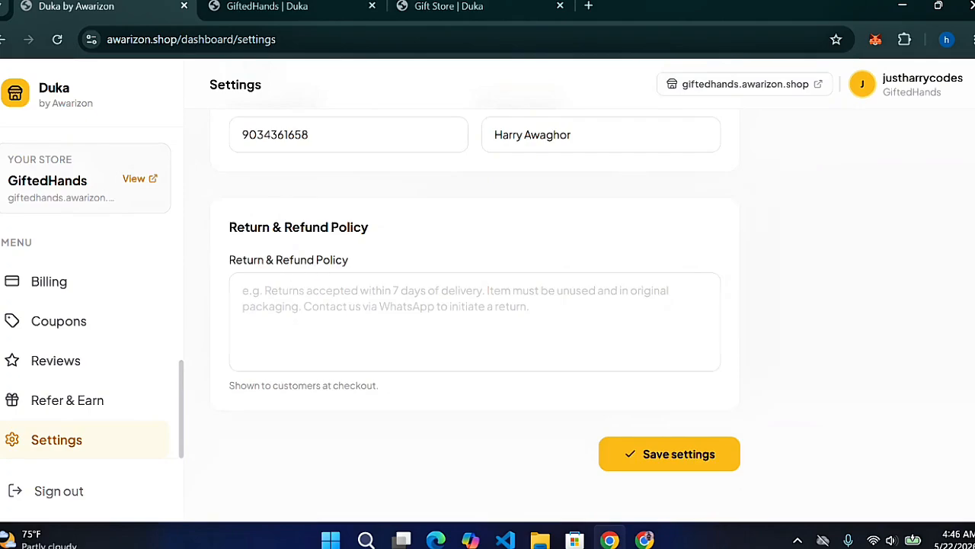
scroll(661, 424, "up", 10)
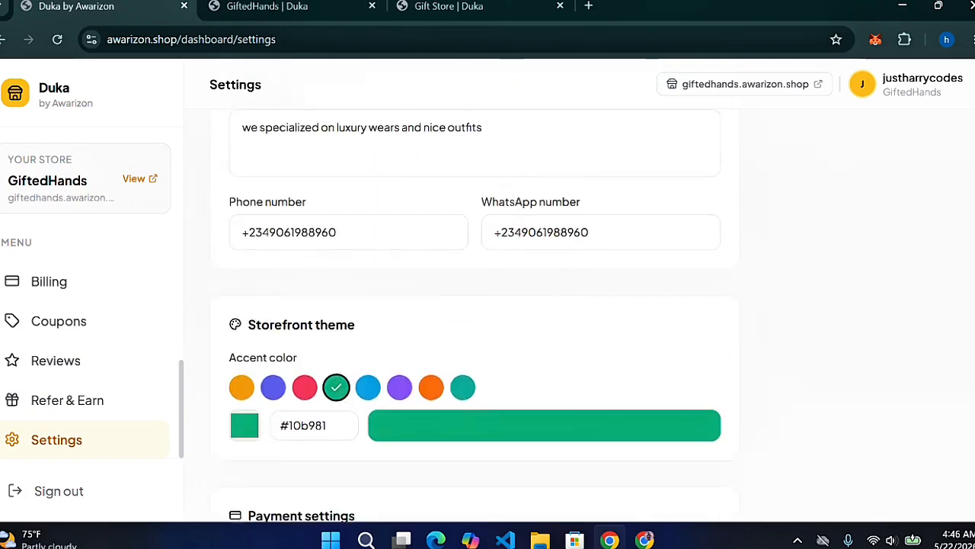
scroll(474, 305, "down", 9)
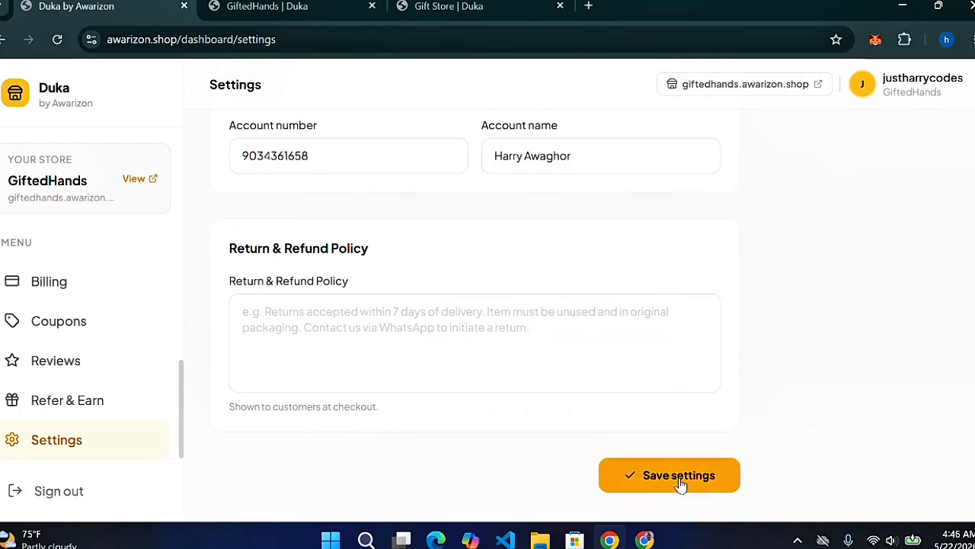
left_click(679, 480)
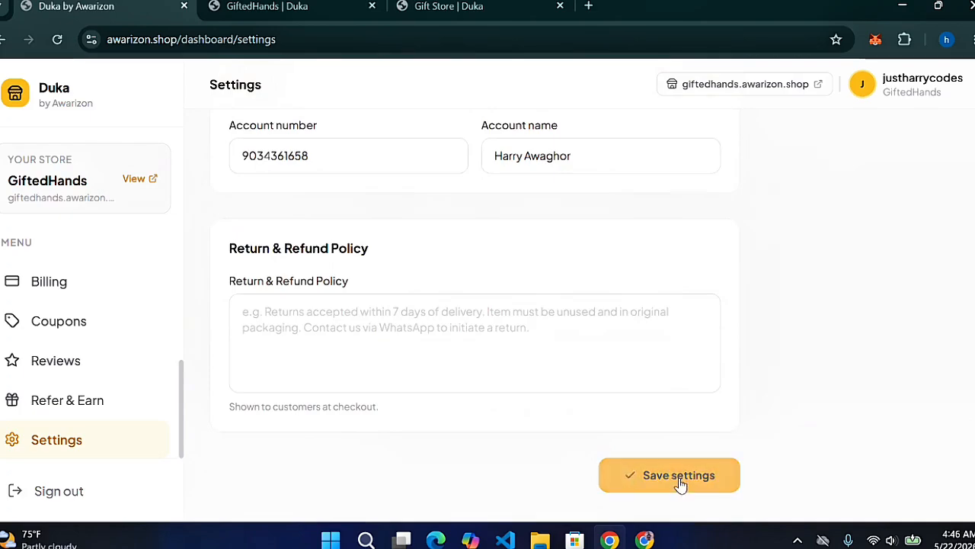
Reload the GiftedHands storefront and add a ₦23,000 Premium Quality Men's Sneakers item to the cart
left_click(260, 6)
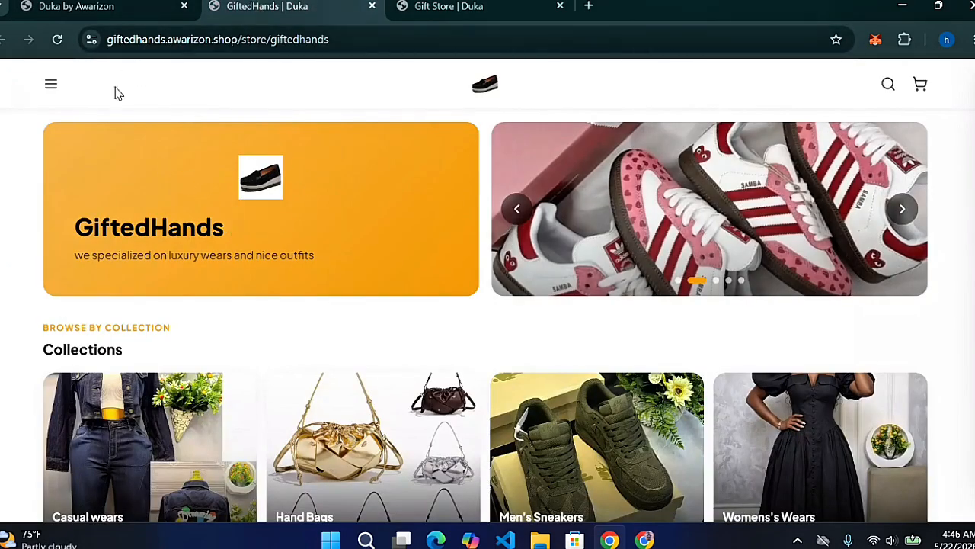
left_click(58, 45)
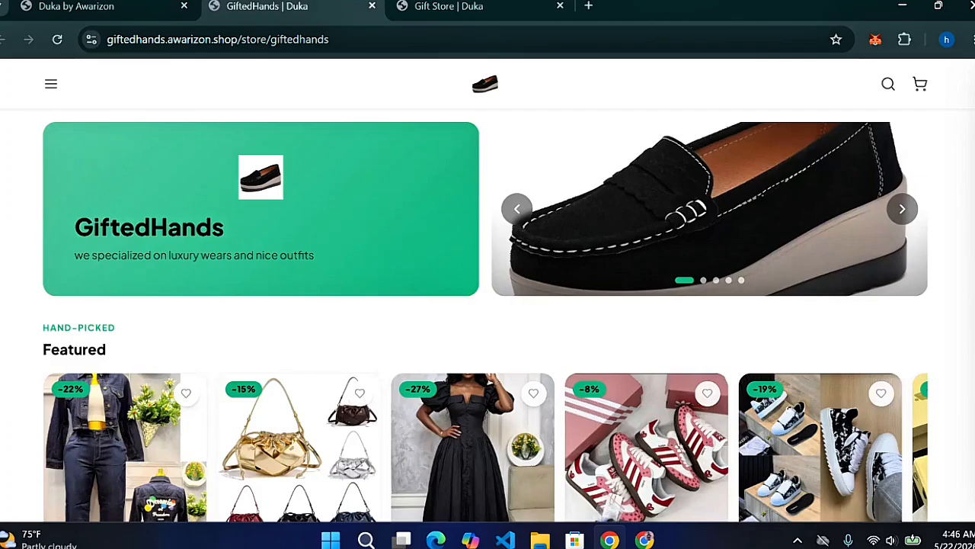
scroll(488, 317, "down", 5)
scroll(488, 316, "up", 3)
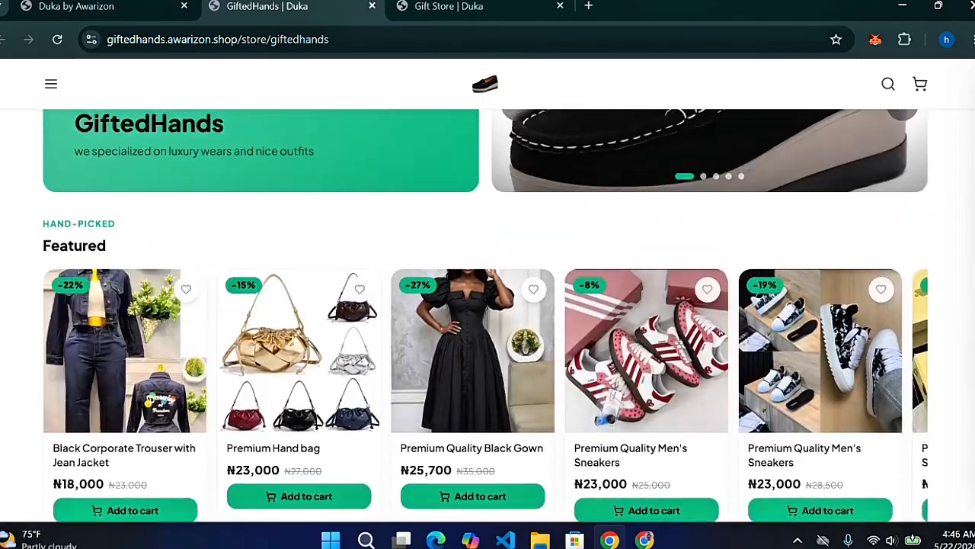
scroll(568, 201, "up", 1)
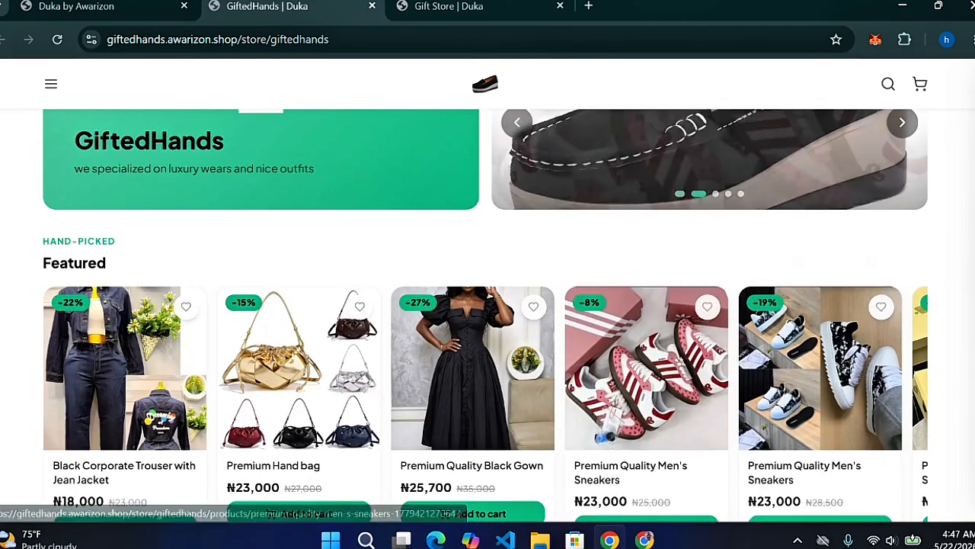
scroll(771, 390, "down", 5)
left_click(666, 126)
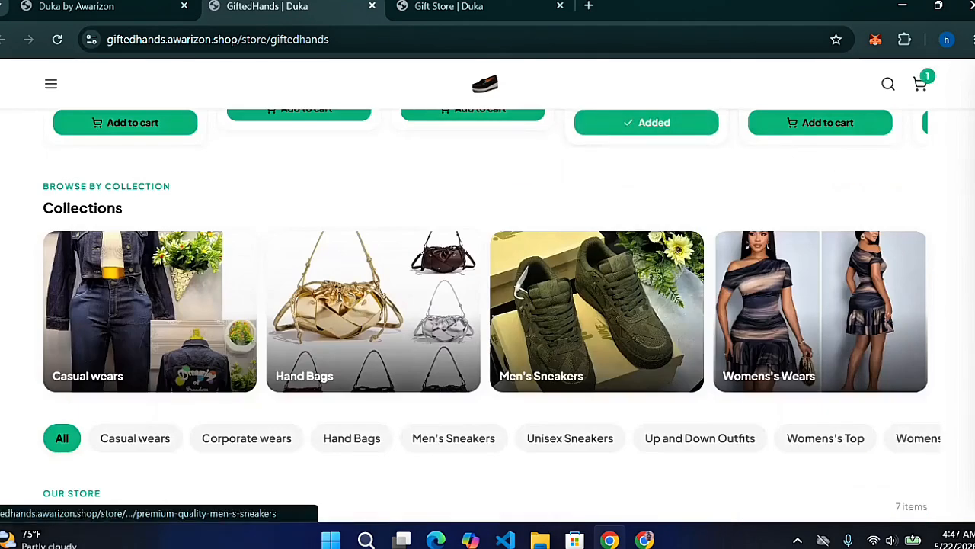
left_click(920, 85)
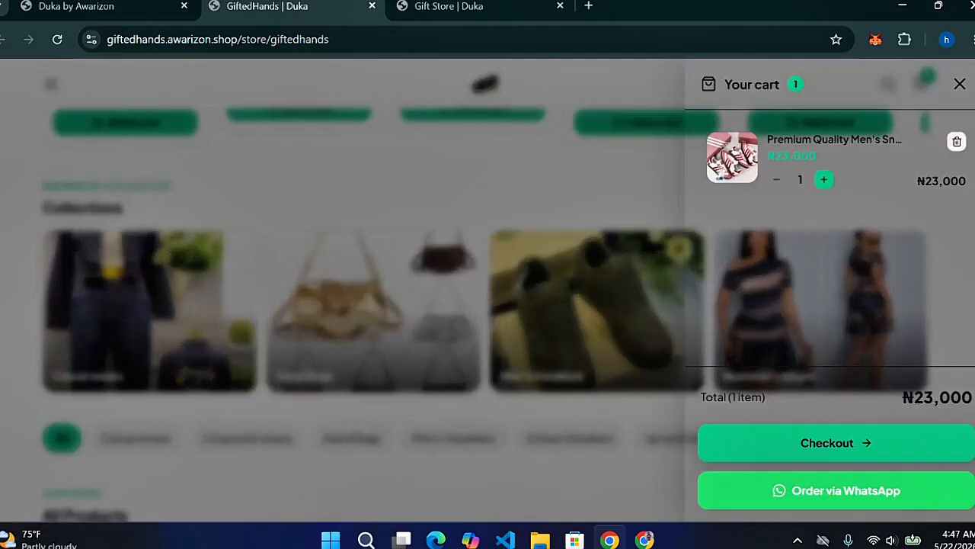
left_click(960, 84)
Bring up the storefront's product search panel
scroll(488, 305, "down", 5)
scroll(488, 305, "down", 4)
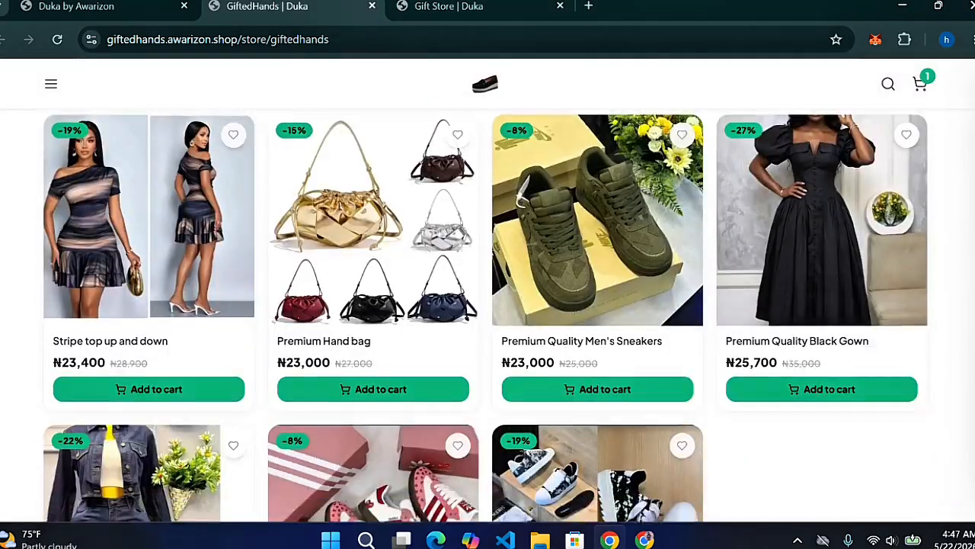
scroll(488, 305, "up", 7)
scroll(488, 305, "up", 8)
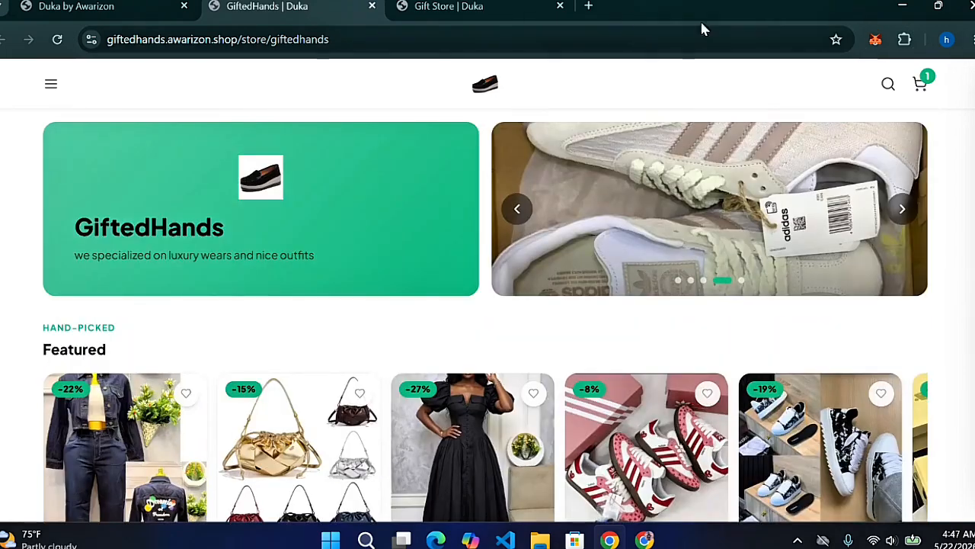
left_click(888, 85)
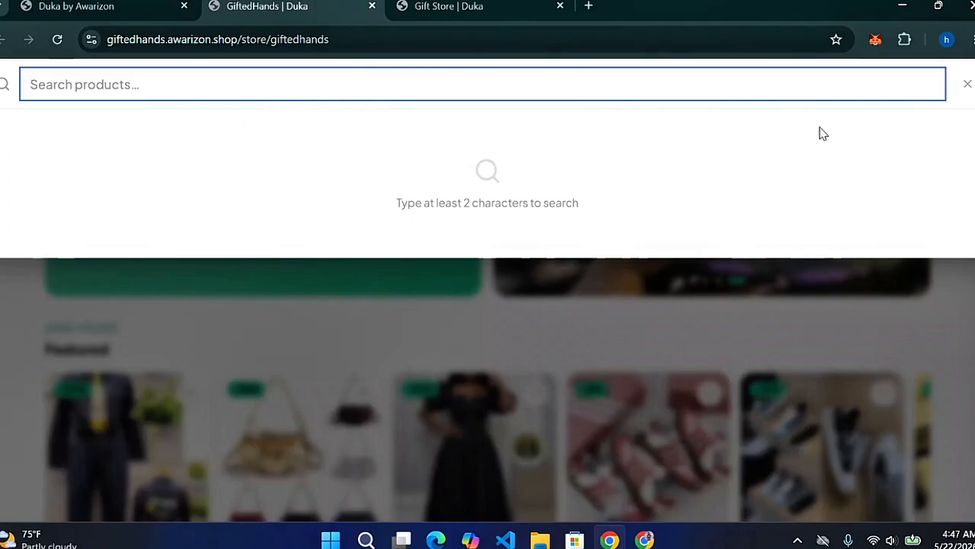
Close product search and advance the hero carousel three slides to the Adidas slide
left_click(968, 85)
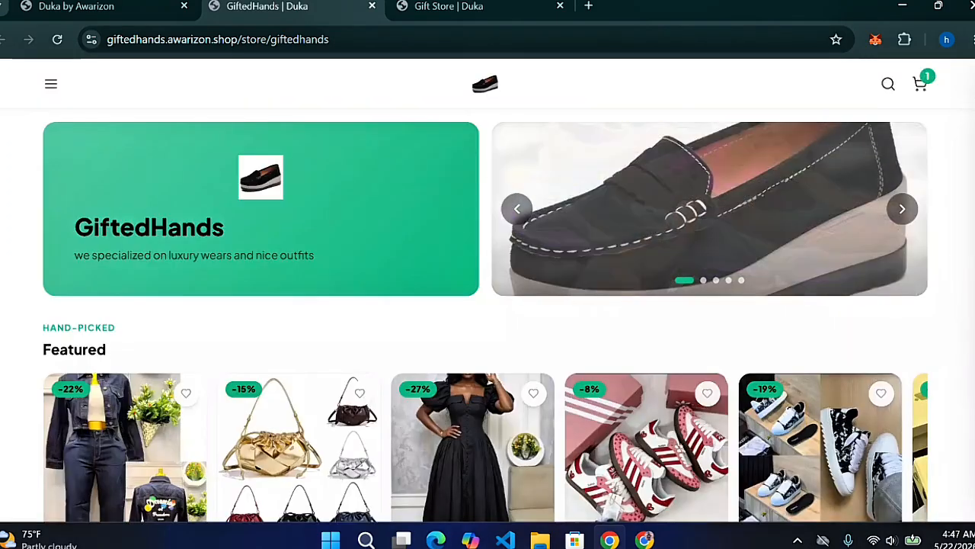
scroll(906, 209, "down", 2)
scroll(899, 206, "up", 2)
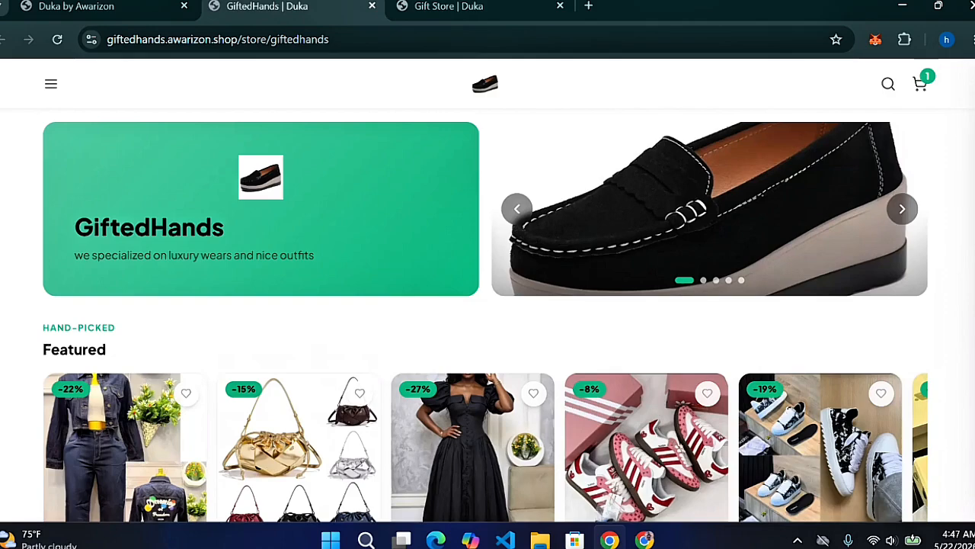
left_click(900, 209)
left_click(899, 212)
left_click(899, 211)
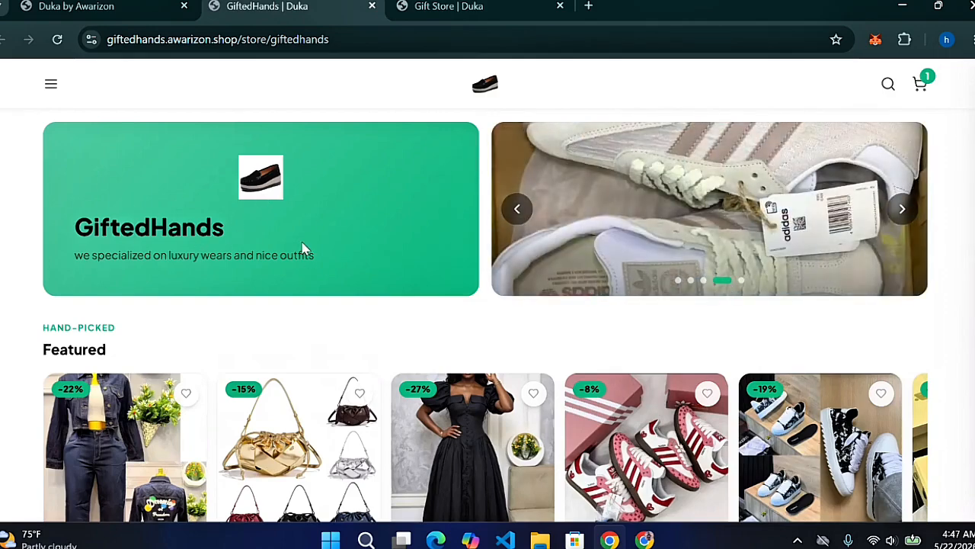
Open the olive Premium Quality Men's Sneakers card from All Products
scroll(487, 305, "down", 9)
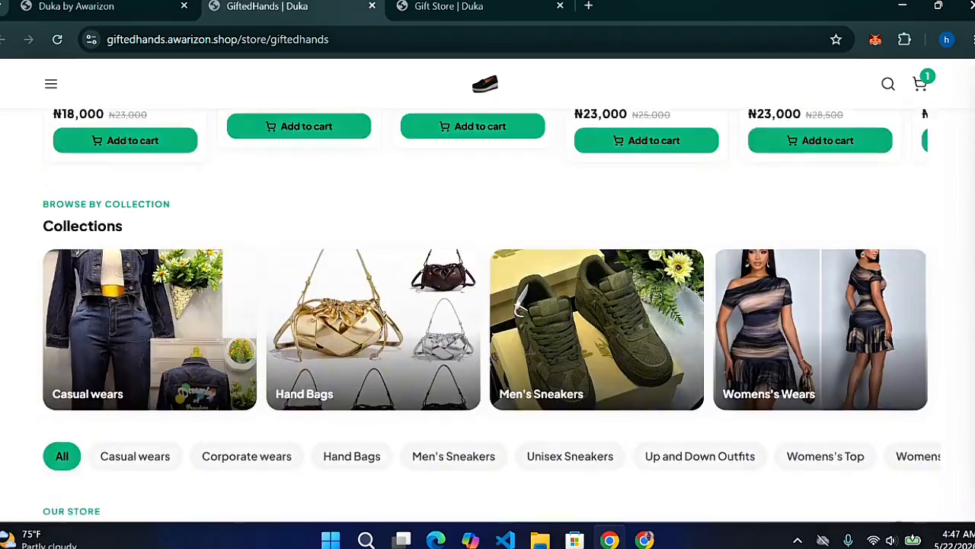
scroll(487, 304, "down", 8)
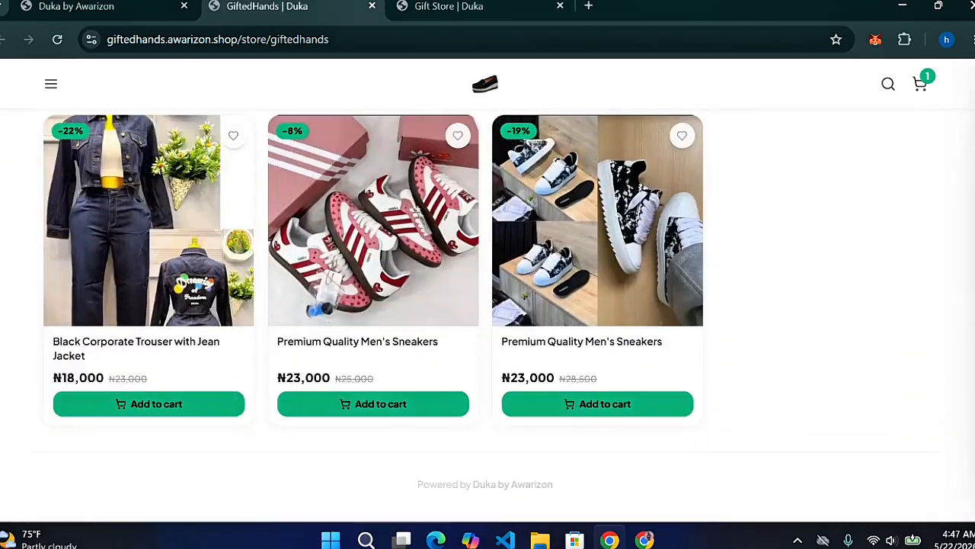
scroll(487, 304, "up", 5)
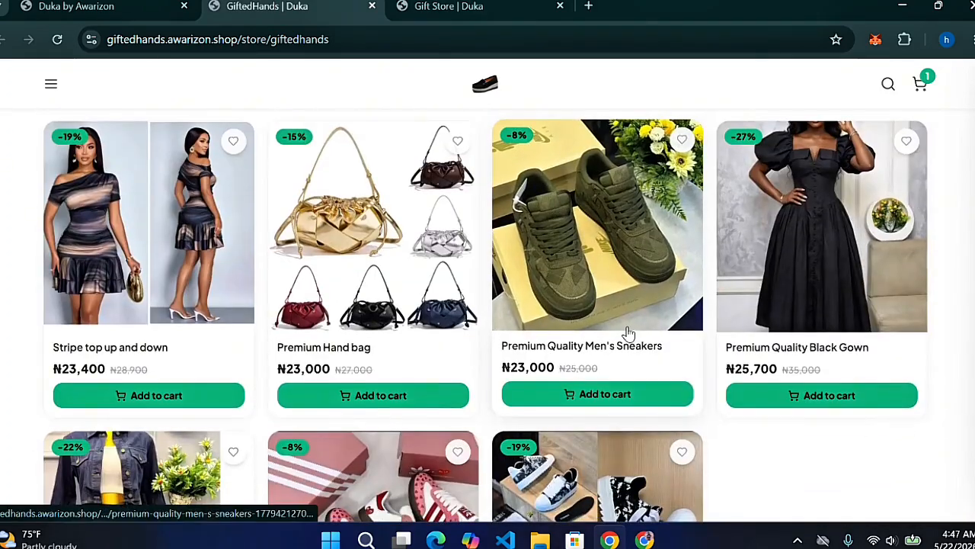
left_click(628, 333)
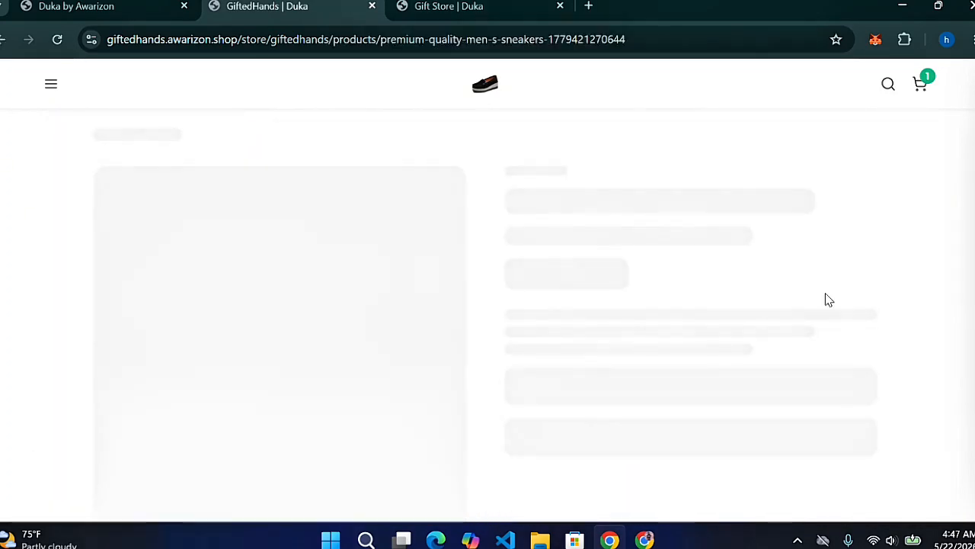
scroll(488, 305, "down", 1)
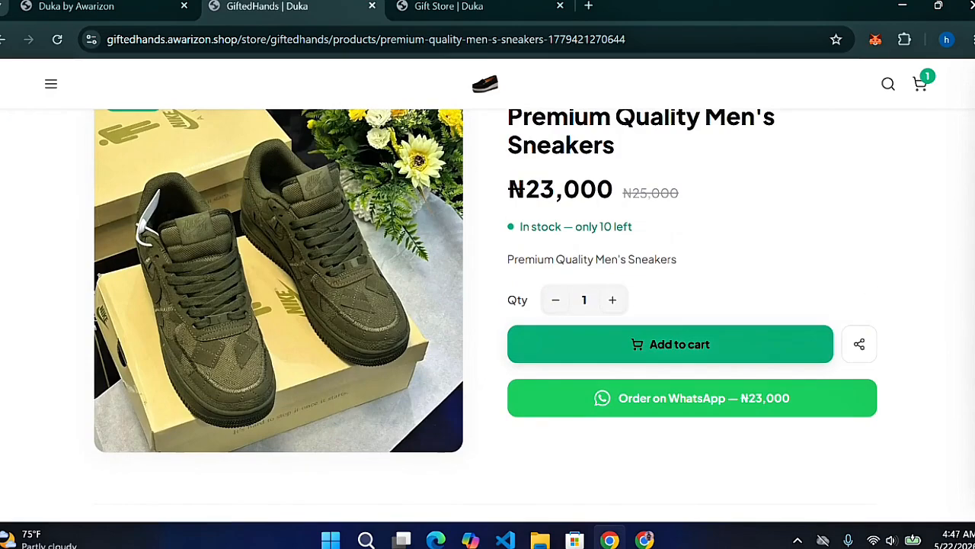
scroll(871, 374, "down", 4)
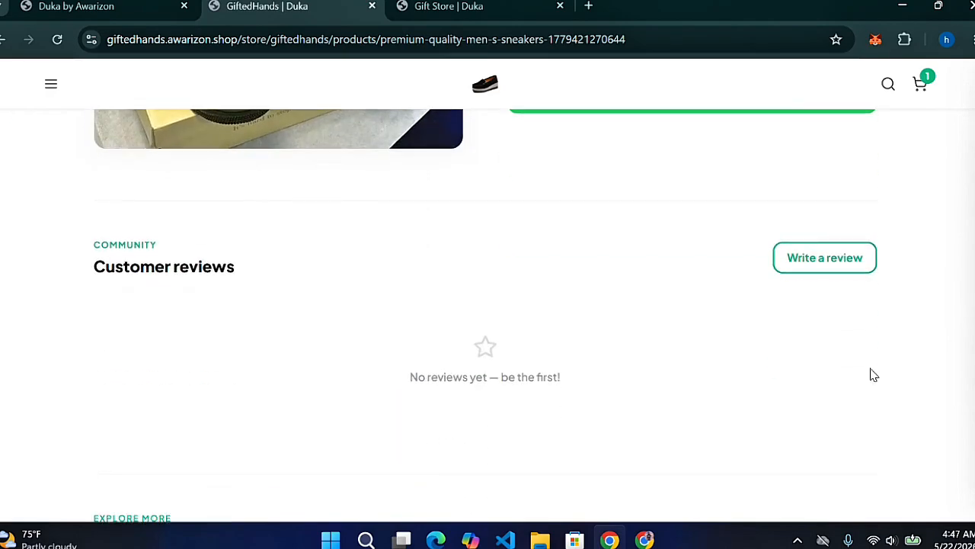
left_click(832, 259)
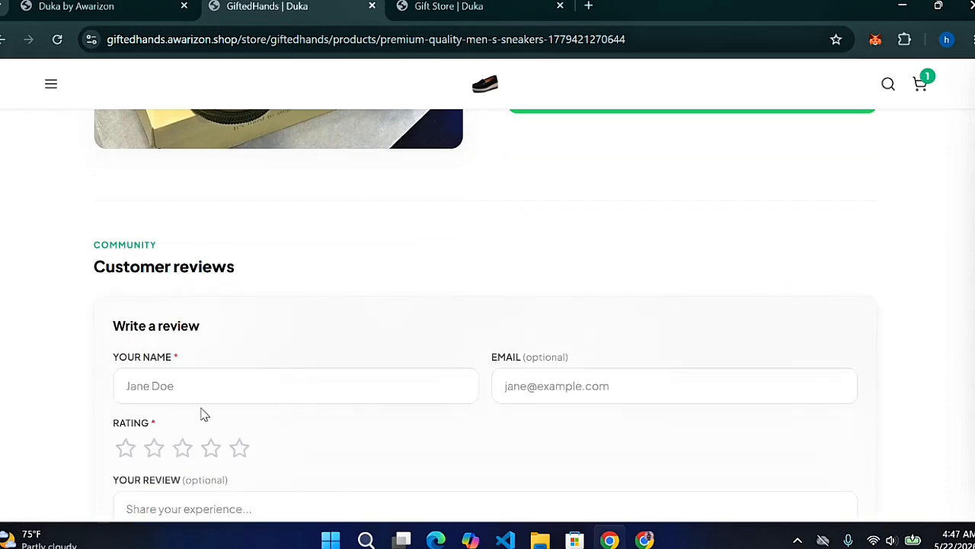
left_click(208, 453)
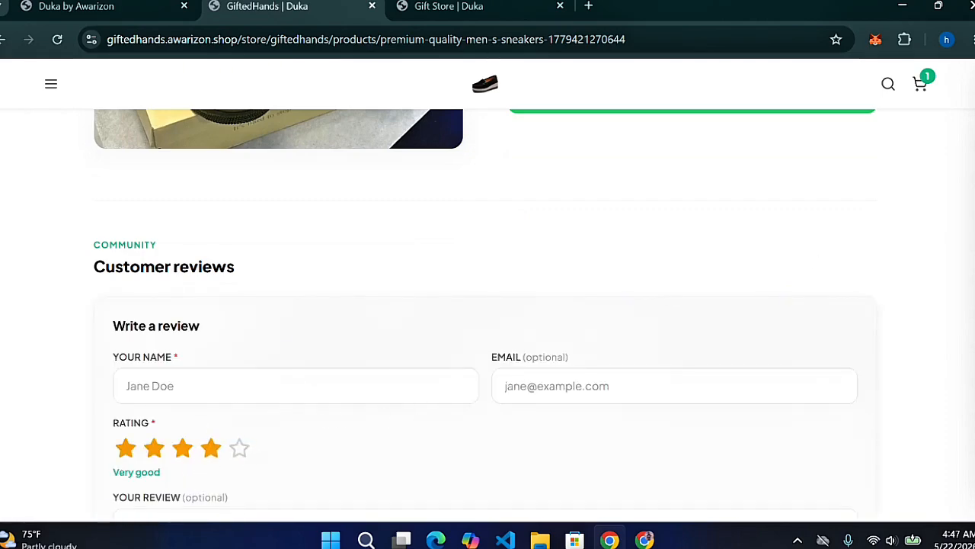
scroll(484, 316, "down", 6)
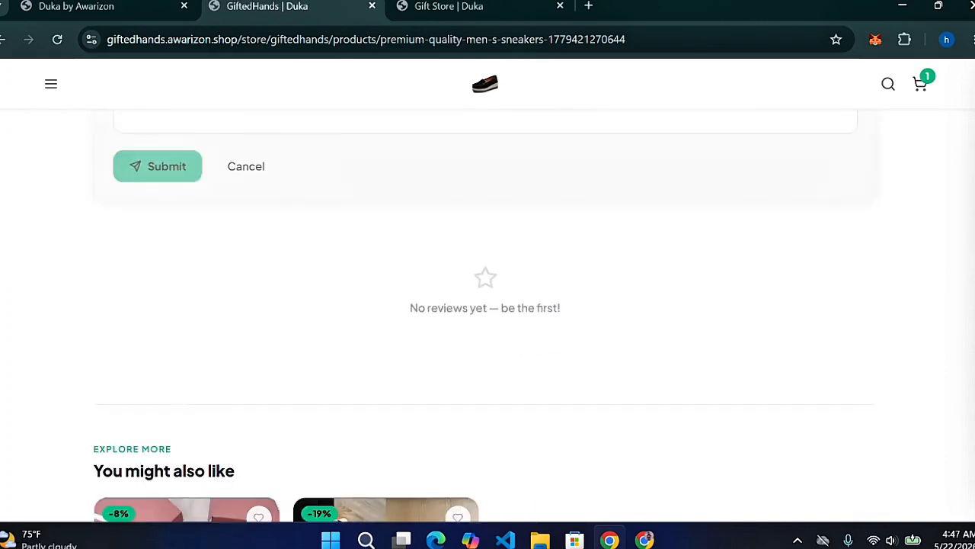
scroll(484, 315, "up", 2)
scroll(484, 315, "down", 5)
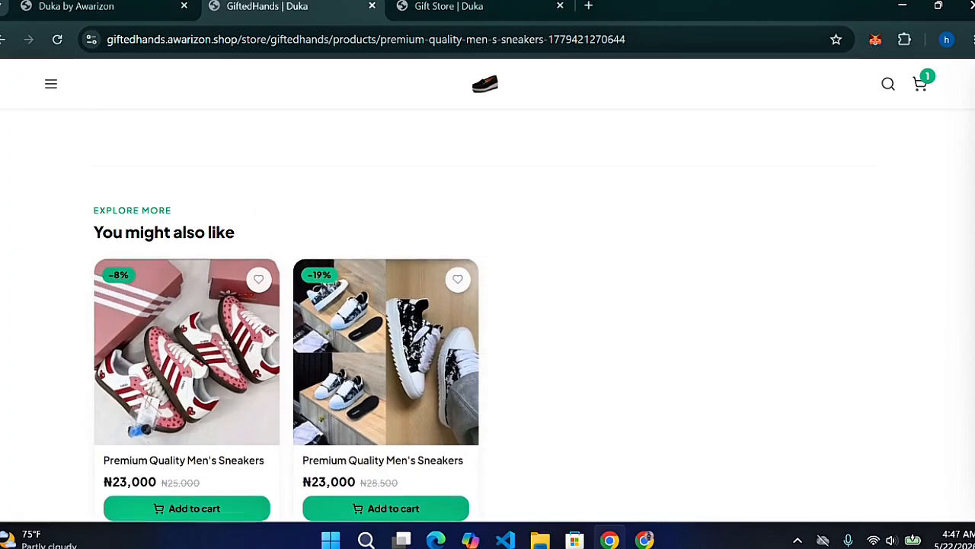
scroll(290, 290, "up", 5)
scroll(485, 316, "down", 5)
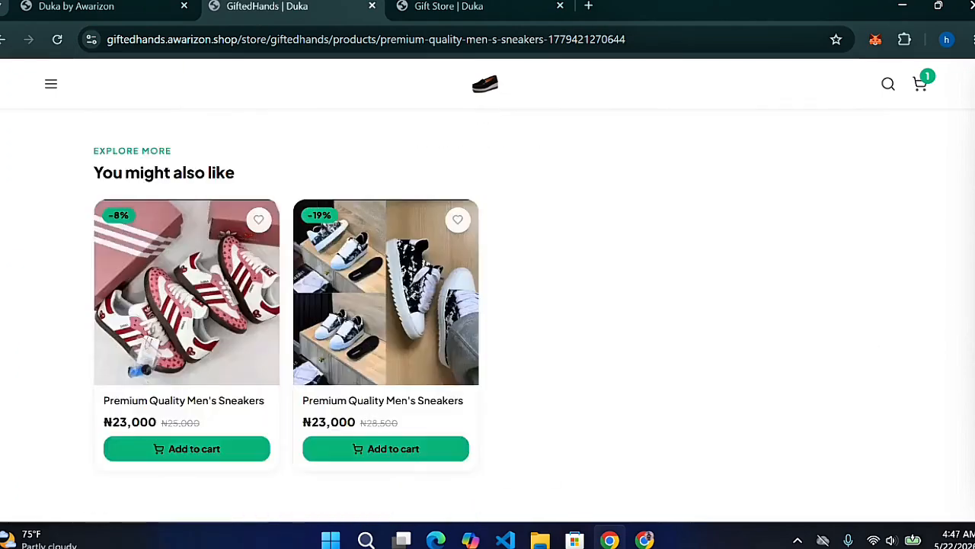
scroll(485, 315, "up", 10)
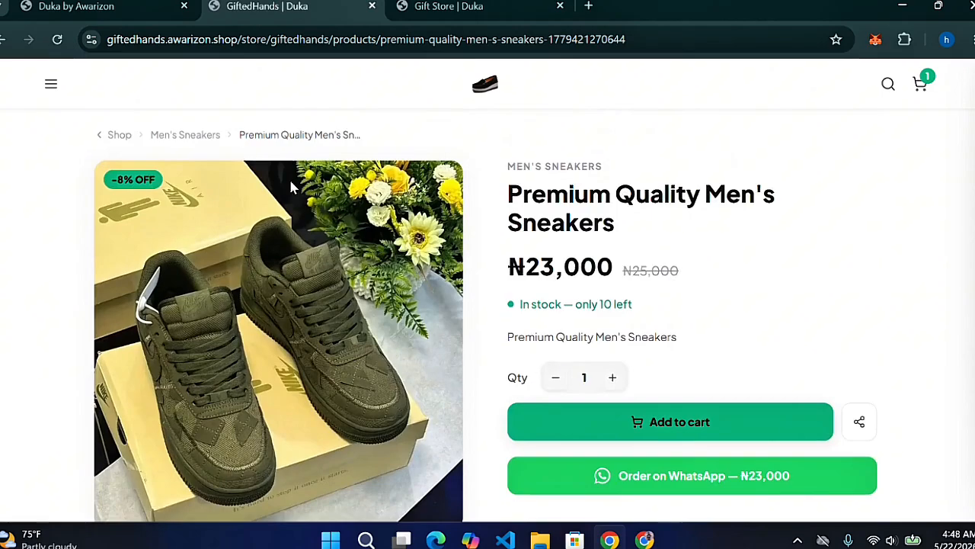
Return to the GiftedHands home via the store logo and browse Featured and All Products (7 items)
left_click(492, 95)
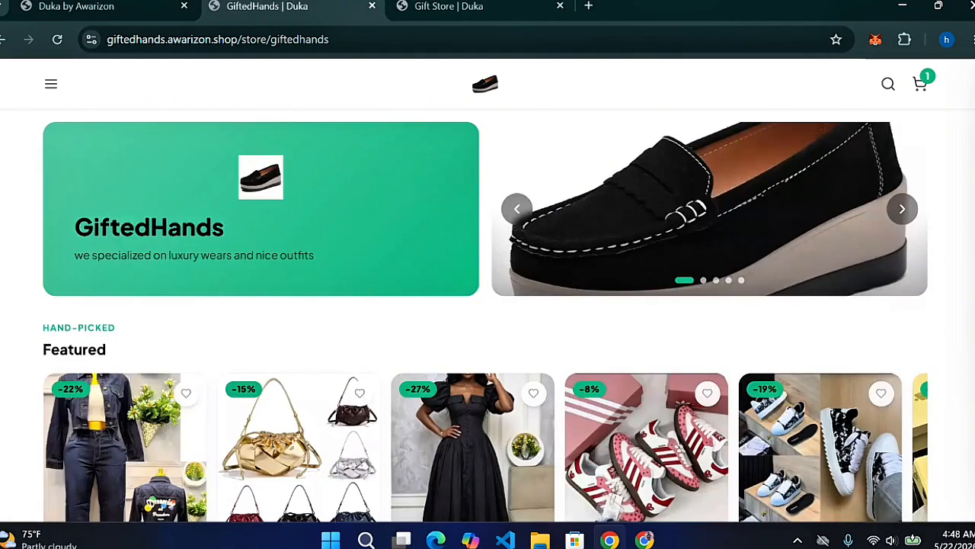
scroll(488, 316, "down", 8)
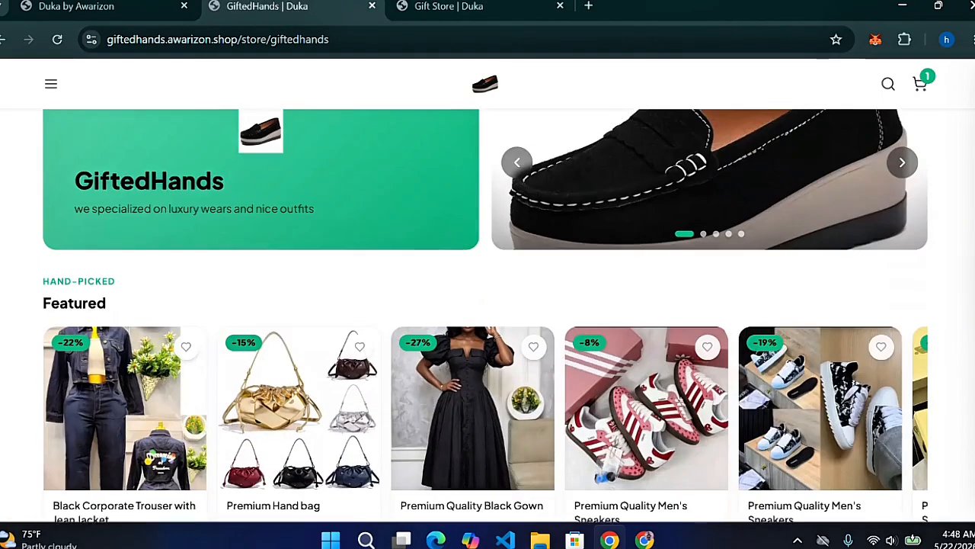
scroll(488, 316, "down", 5)
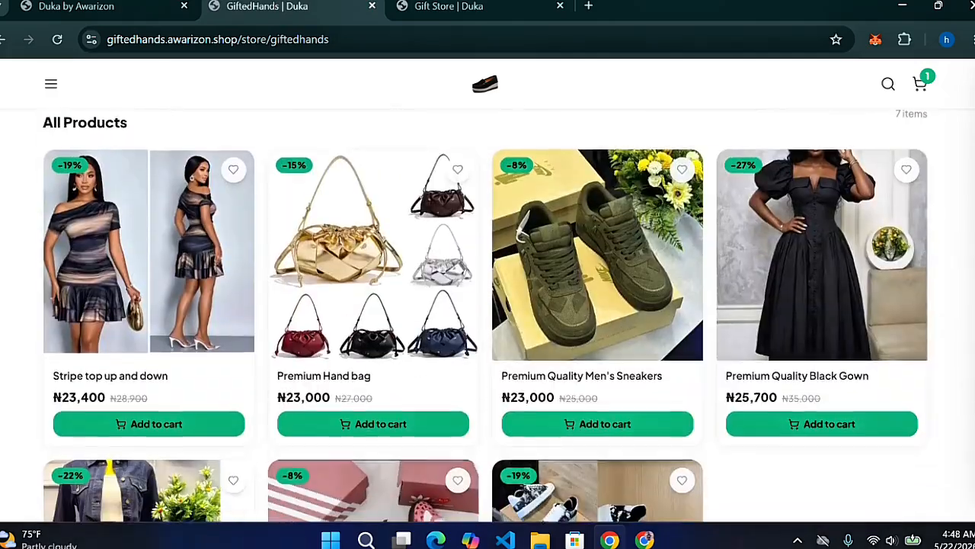
scroll(488, 317, "up", 10)
scroll(488, 317, "down", 5)
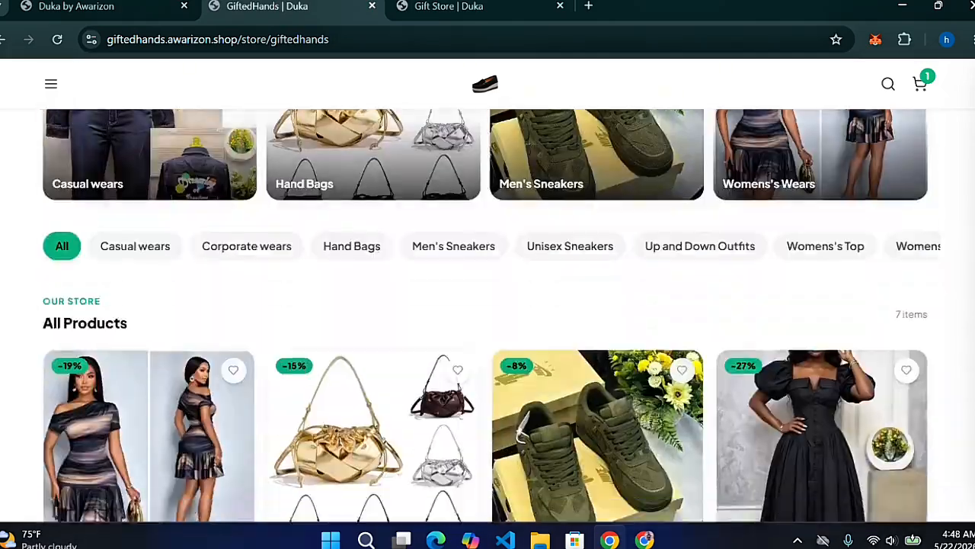
scroll(488, 316, "up", 6)
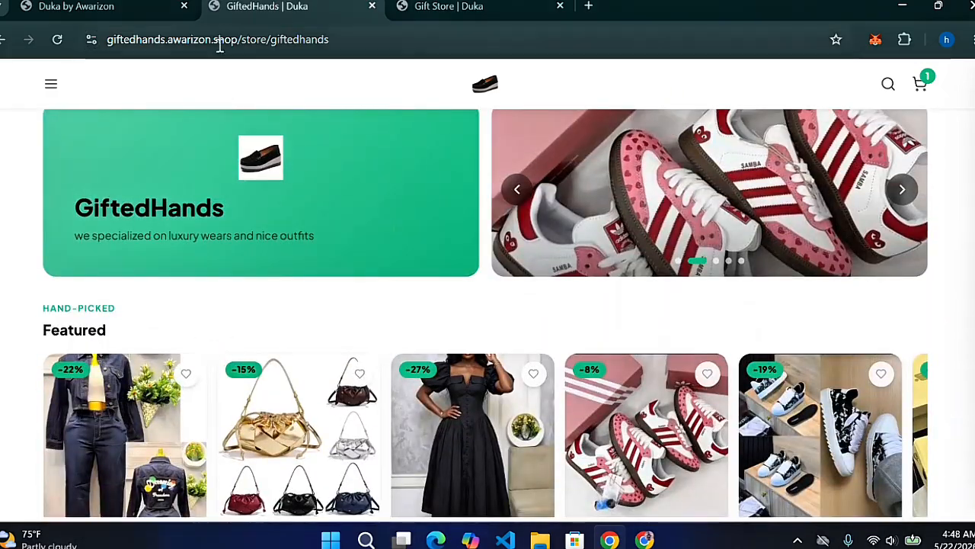
Visit the dashboard's Refer & Earn, Reviews and Coupons pages in turn
left_click(131, 8)
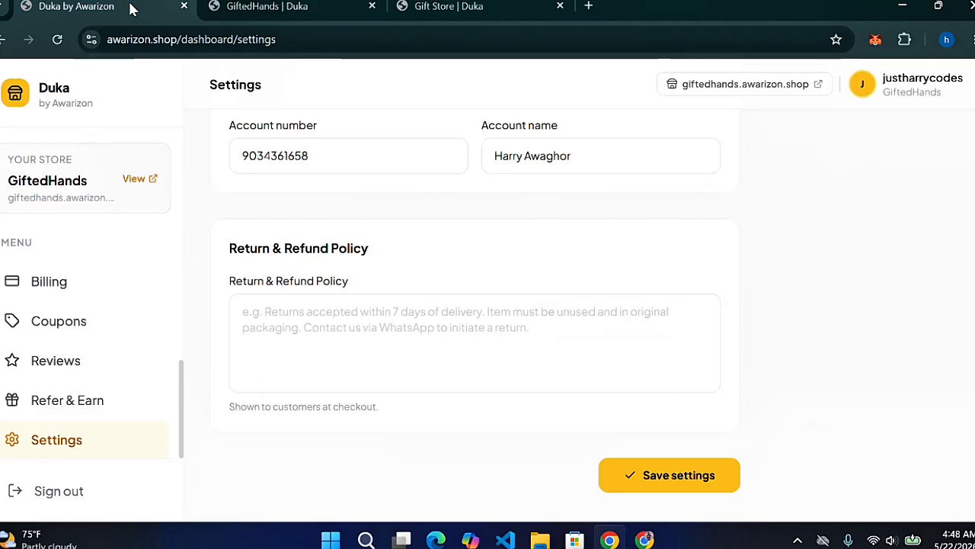
left_click(57, 404)
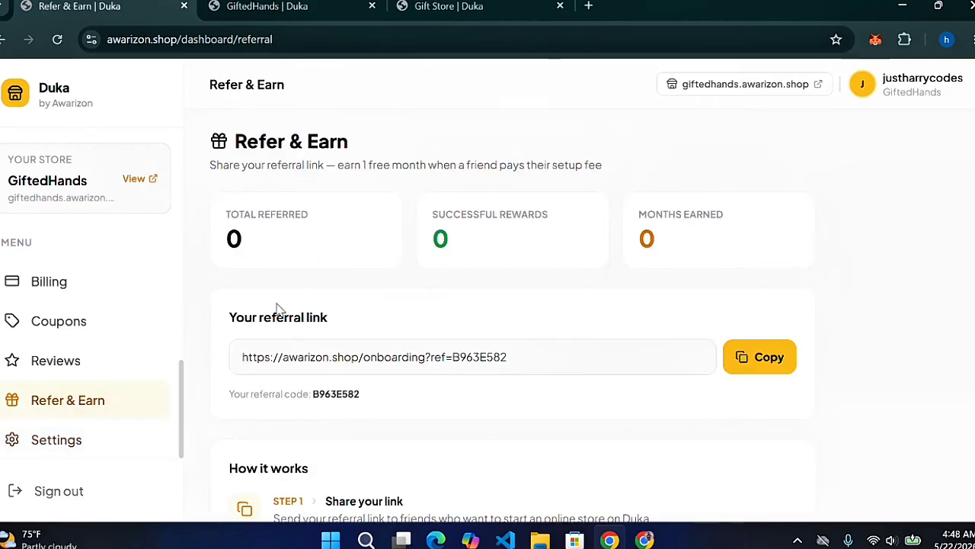
left_click(61, 369)
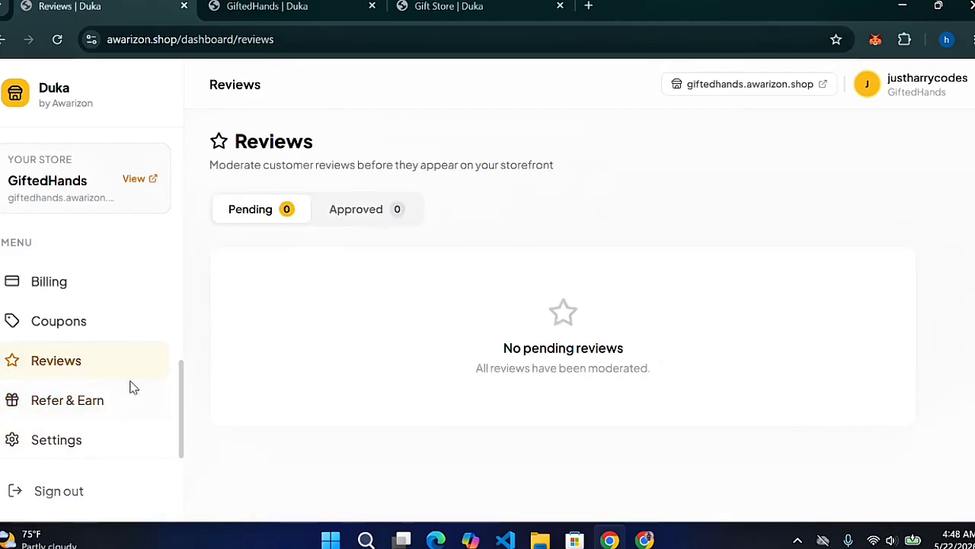
left_click(44, 339)
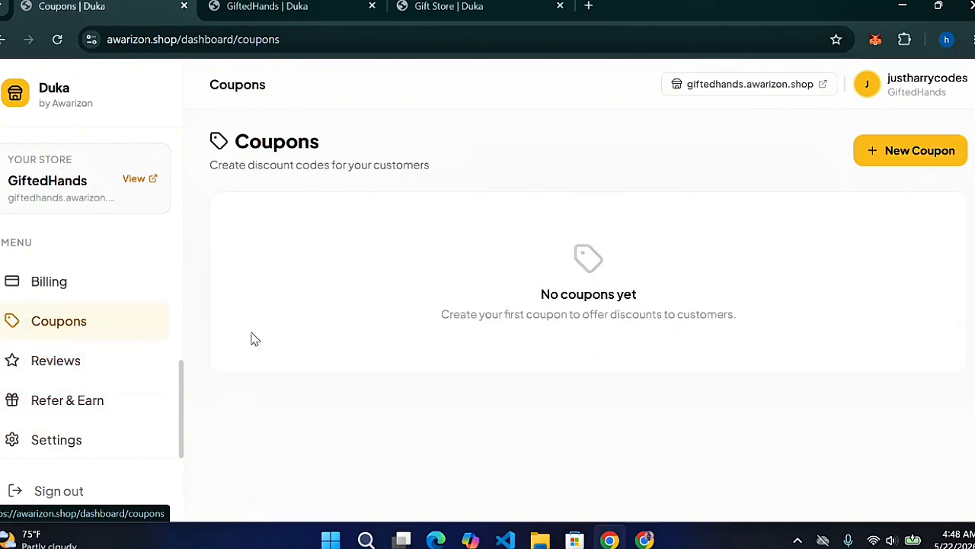
Open the New Coupon form and cancel it without creating a coupon
left_click(910, 152)
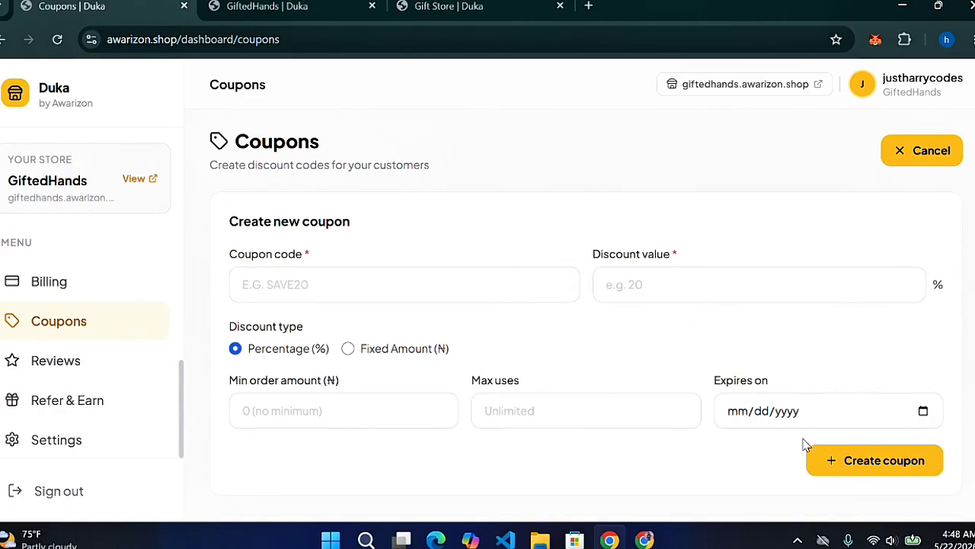
left_click(900, 150)
left_click(449, 6)
Open the Premium Quality Black Gown page on the storefront and start a review
left_click(266, 6)
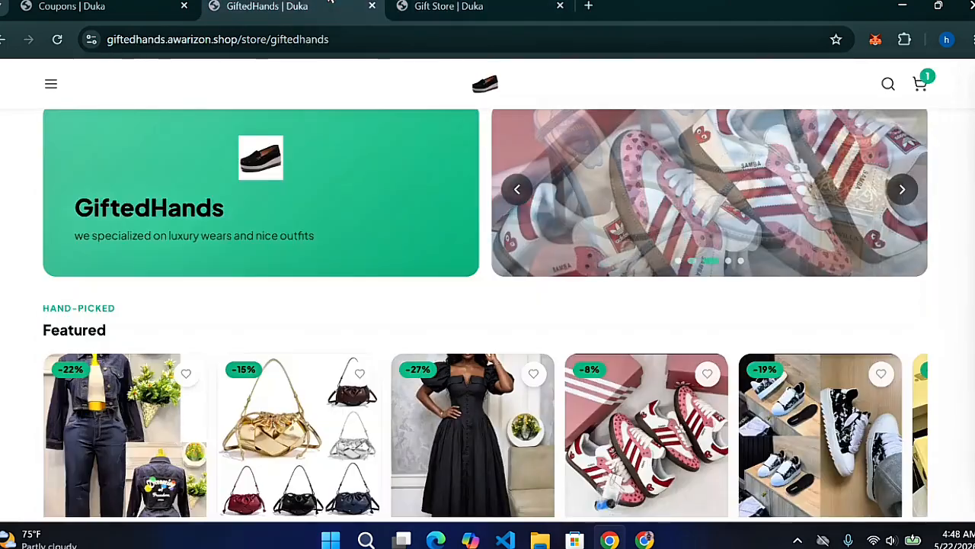
left_click(486, 444)
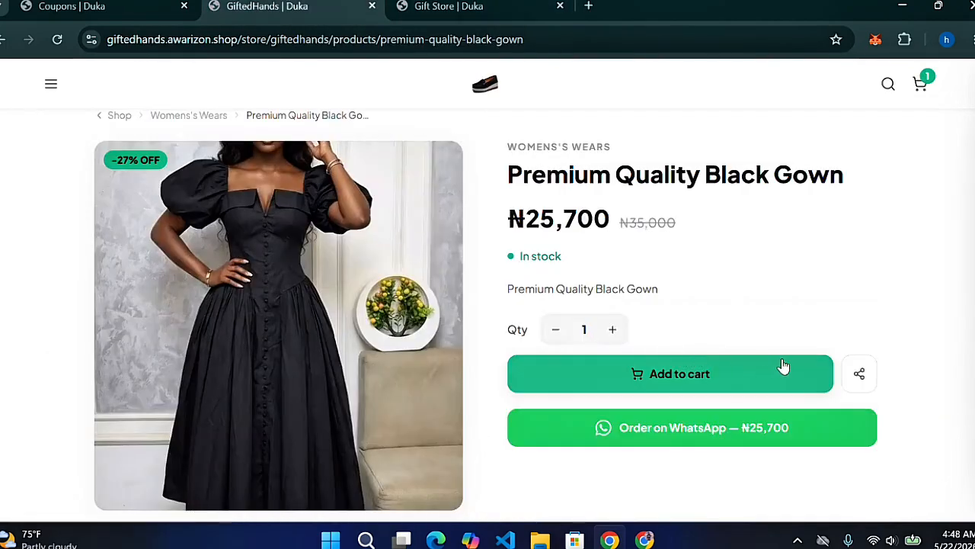
scroll(882, 290, "down", 5)
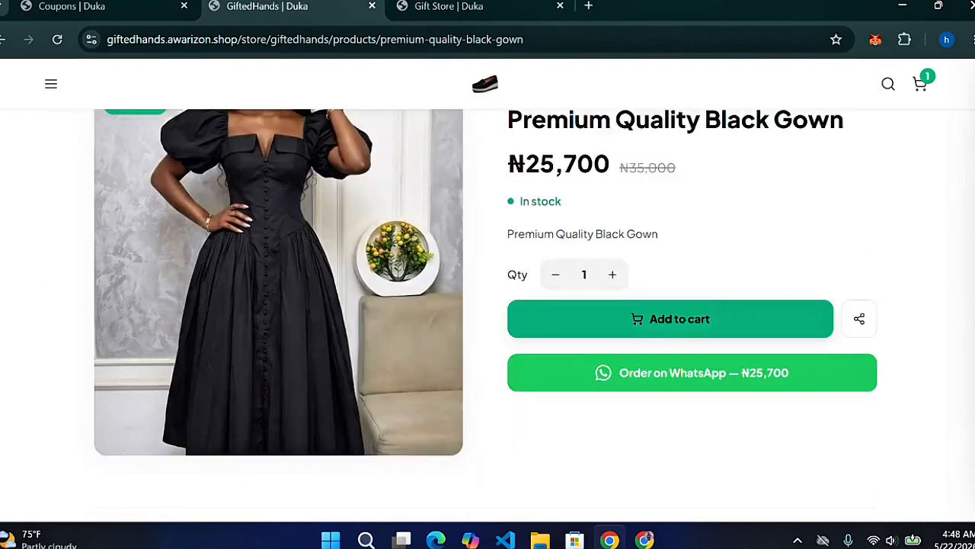
left_click(824, 194)
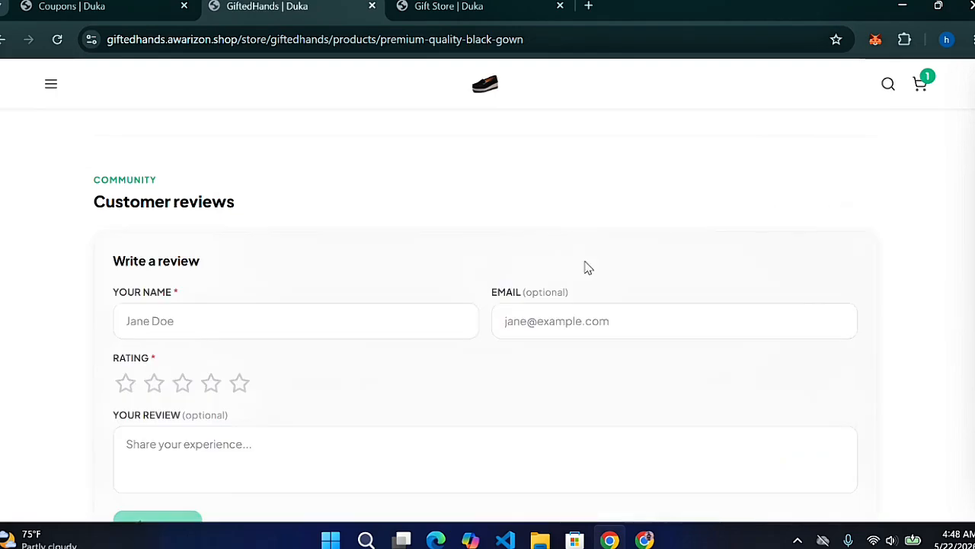
Submit a four-star review with a reviewer name and text 'i love the quality of the g', then return to Coupons
left_click(296, 321)
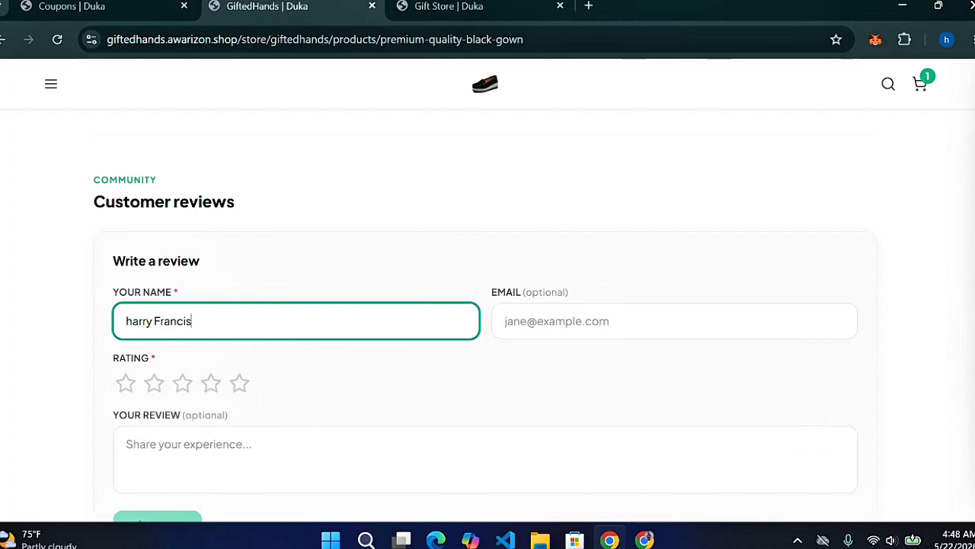
left_click(211, 384)
left_click(230, 461)
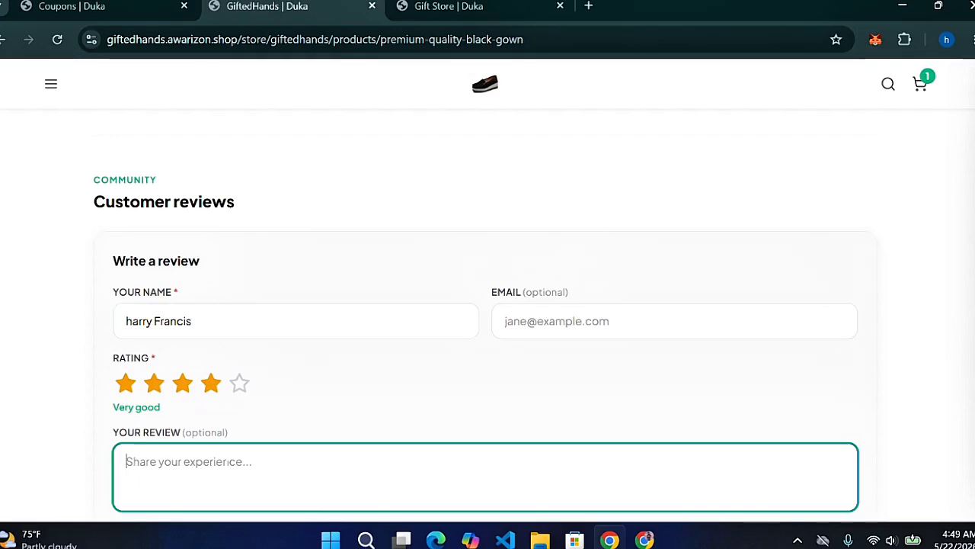
type("i lov")
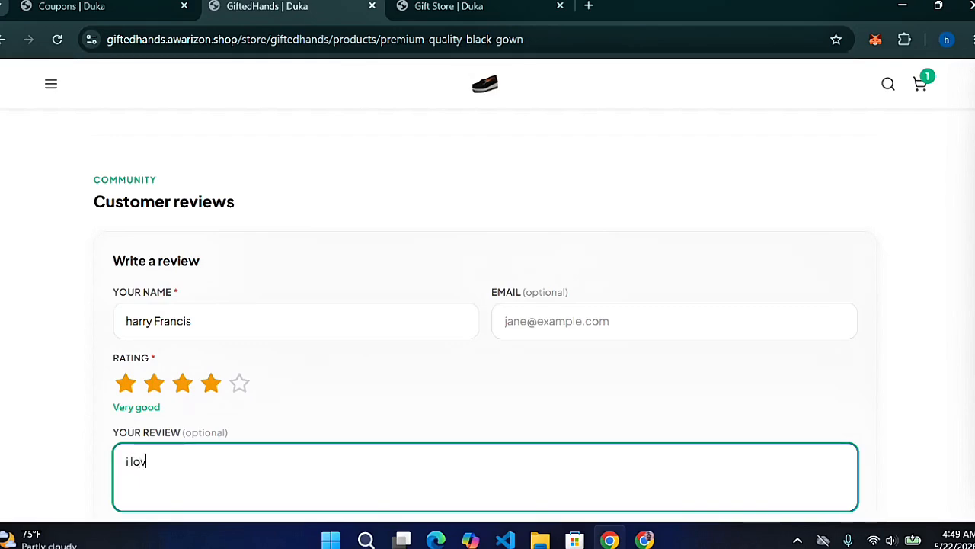
type("e the quality of the gown")
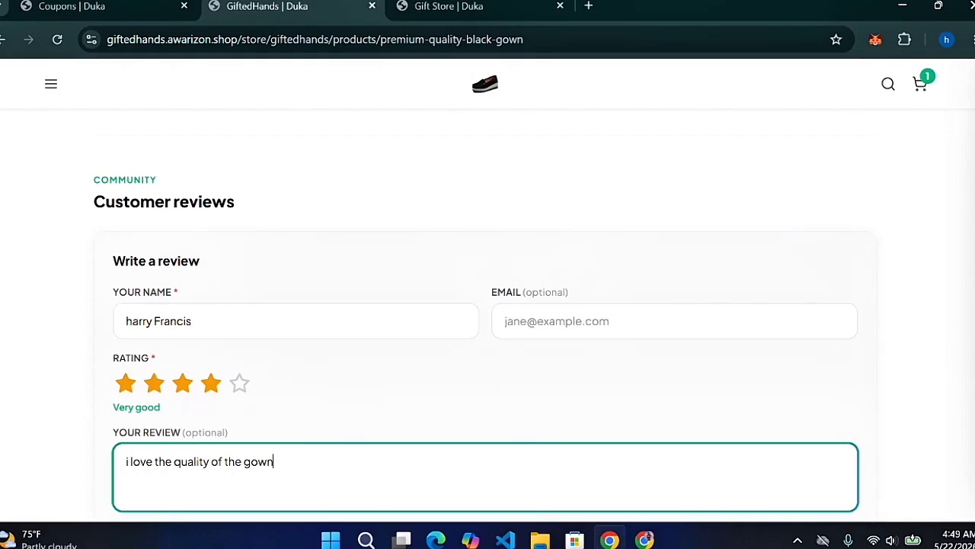
scroll(315, 366, "down", 3)
left_click(187, 326)
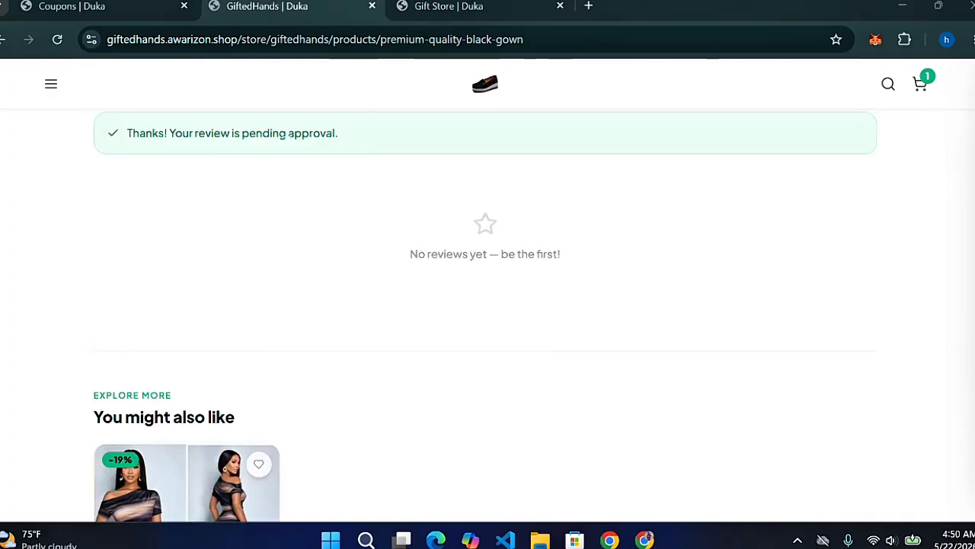
left_click(140, 4)
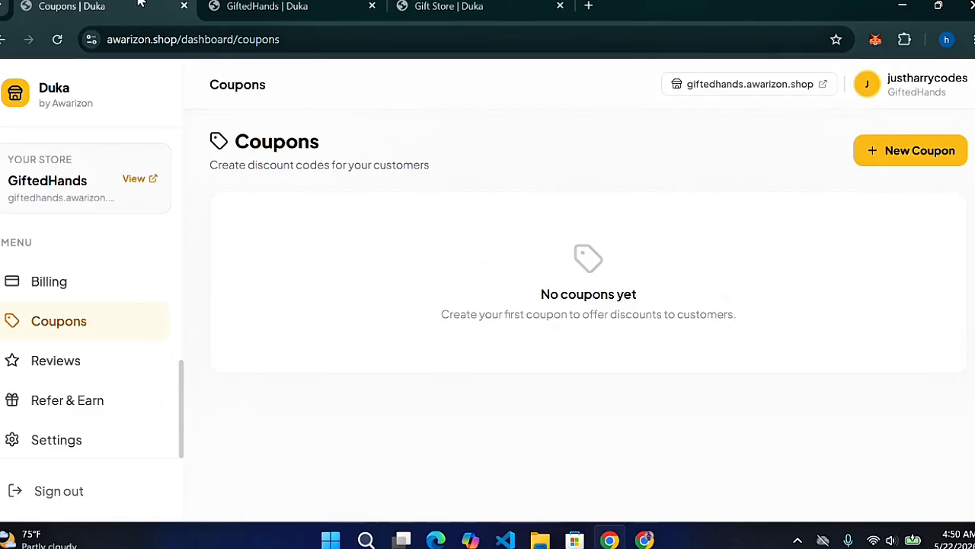
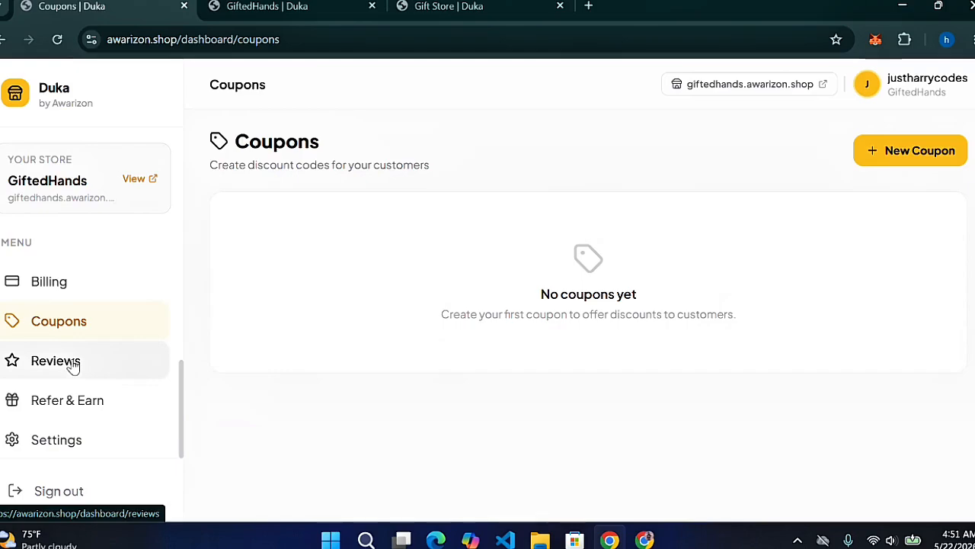
Approve the pending Premium Quality Black Gown review and confirm it appears under Approved
left_click(63, 363)
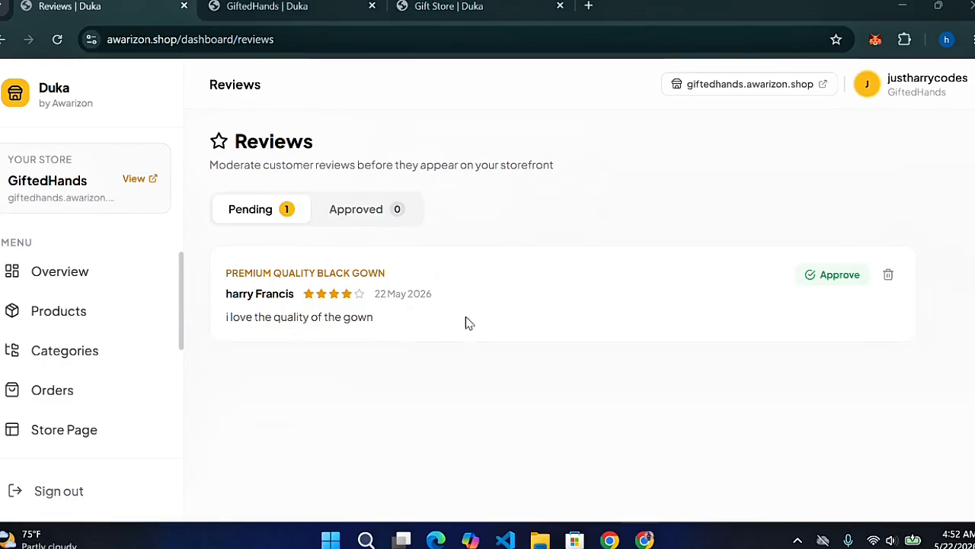
left_click(822, 283)
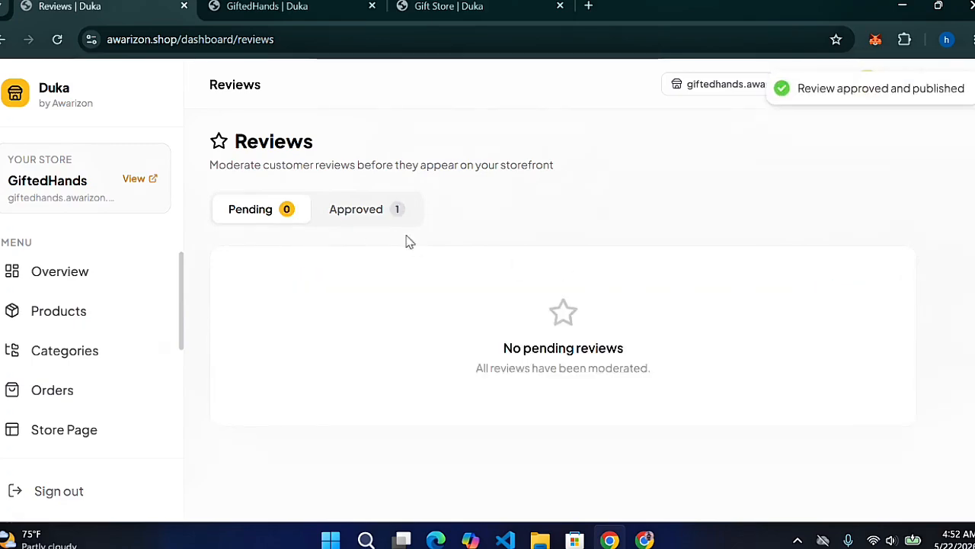
left_click(366, 213)
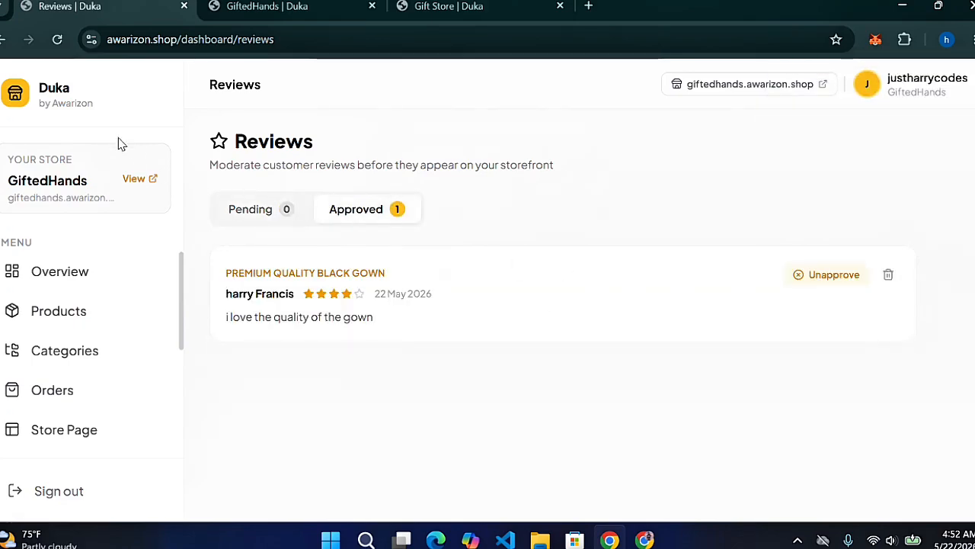
left_click(338, 6)
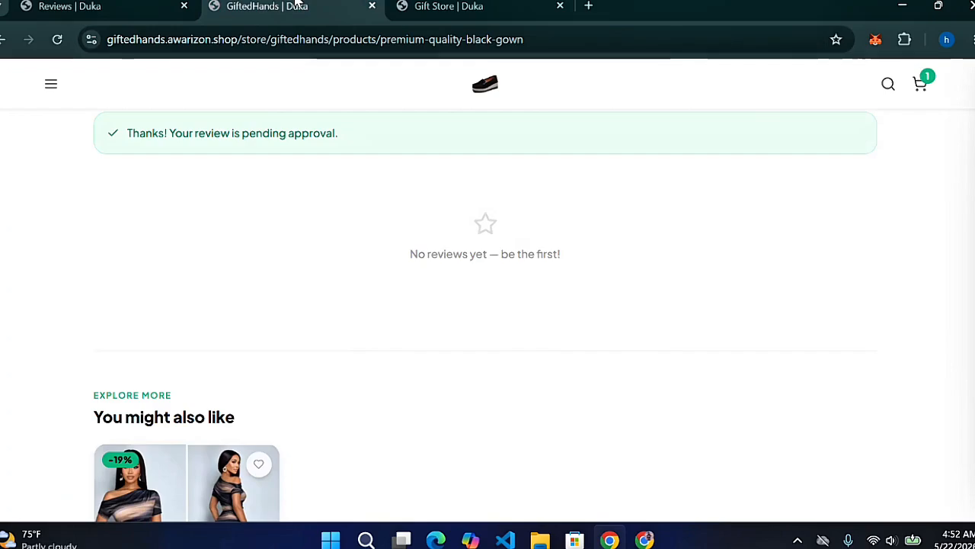
Reload the gown's product page to see the approved review, then go to the store home page
left_click(56, 44)
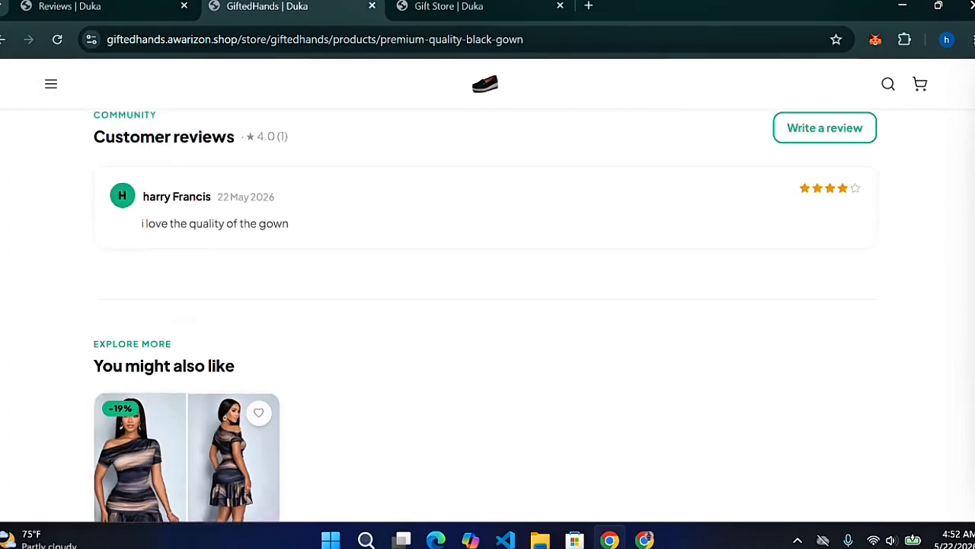
scroll(884, 86, "up", 6)
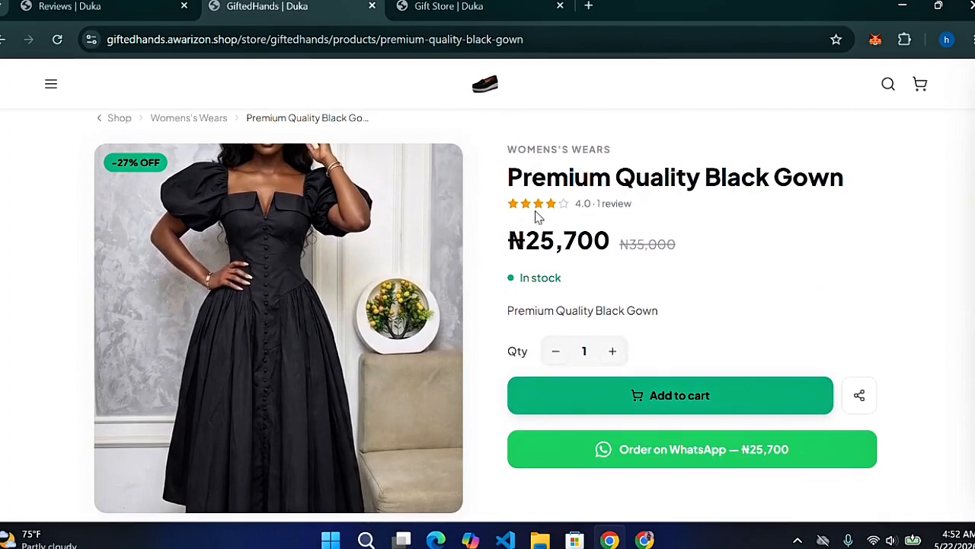
left_click(492, 85)
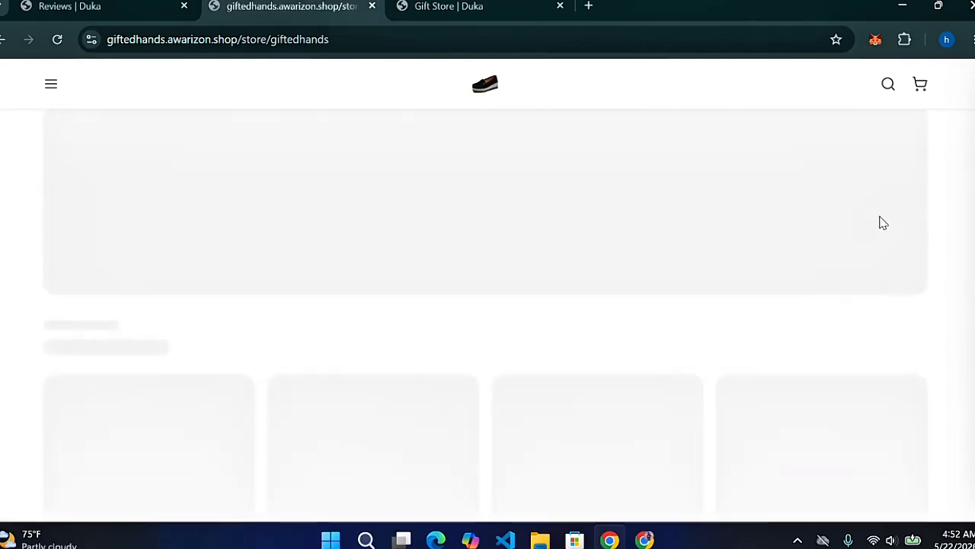
scroll(488, 304, "down", 5)
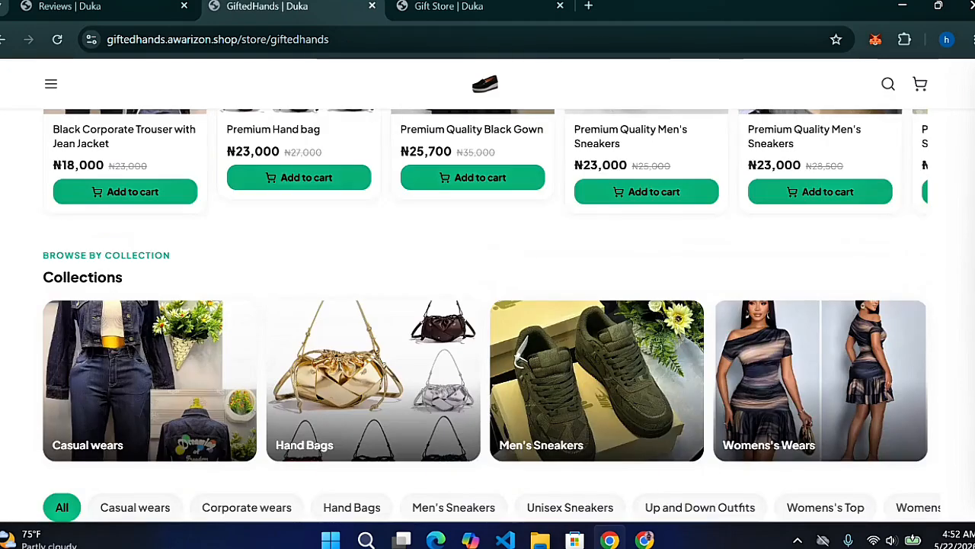
scroll(487, 305, "down", 5)
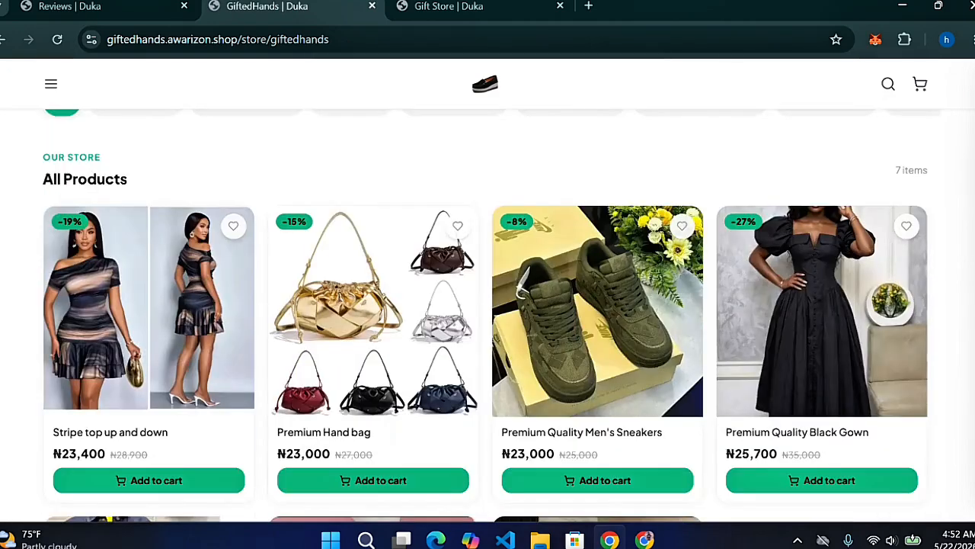
scroll(516, 195, "up", 5)
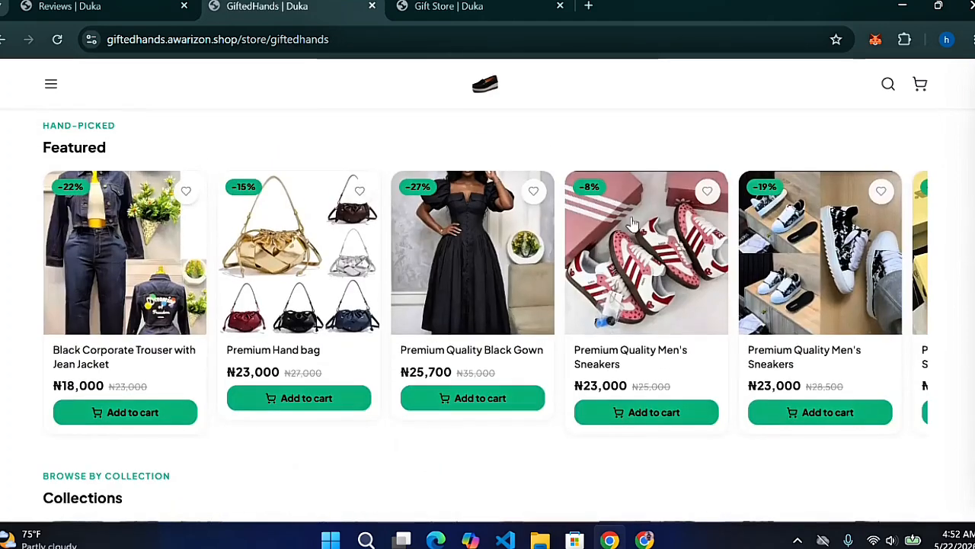
Wishlist the Premium Quality Black Gown and both Men's Sneakers (-8%, -19%), then return to Reviews
left_click(533, 191)
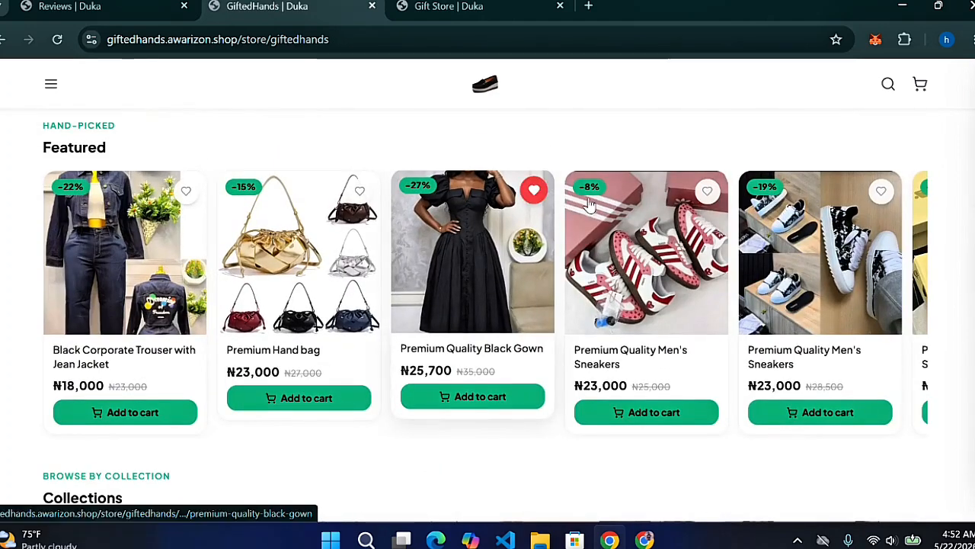
left_click(707, 191)
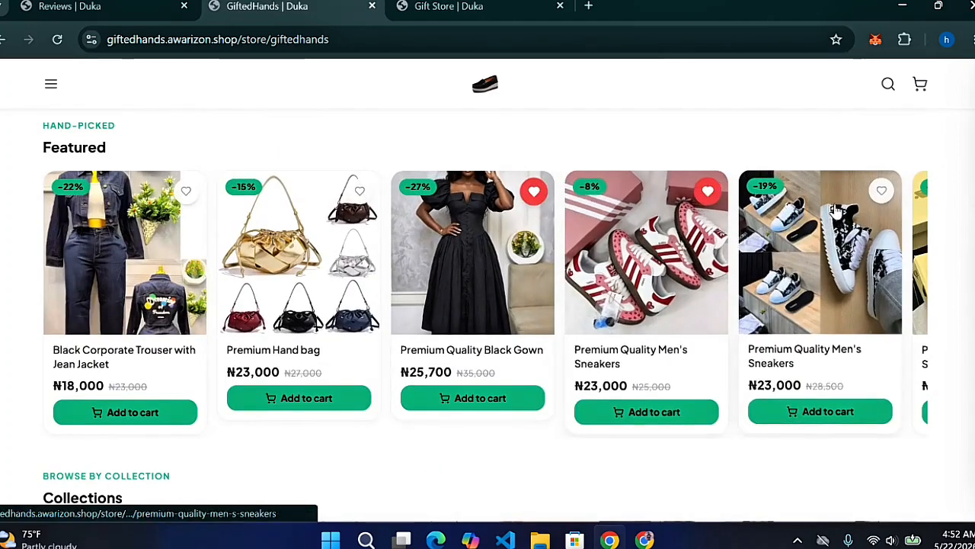
left_click(881, 192)
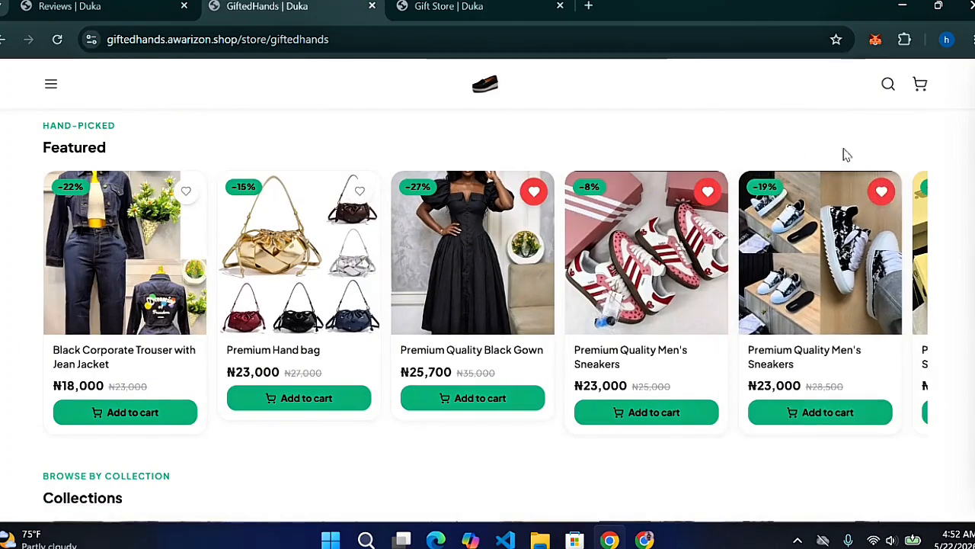
scroll(488, 305, "down", 1)
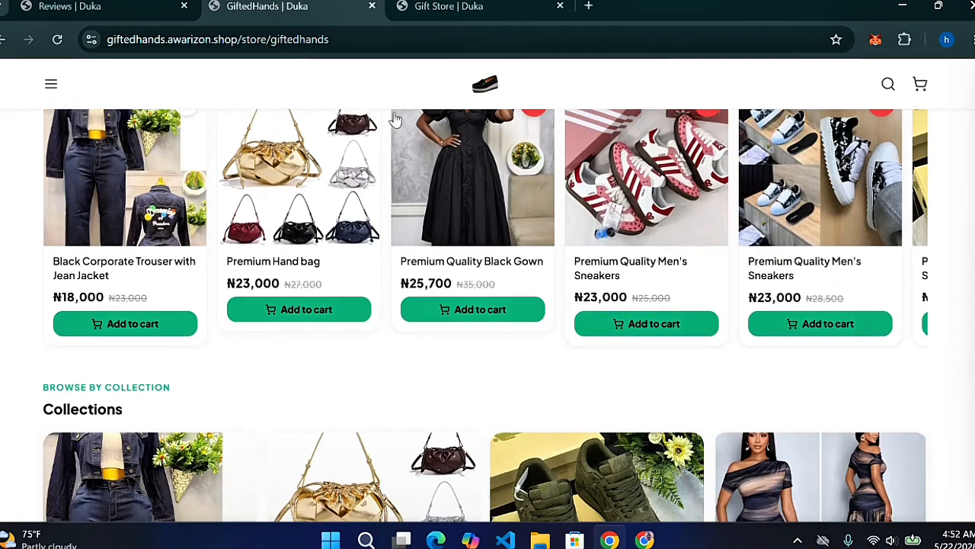
left_click(52, 85)
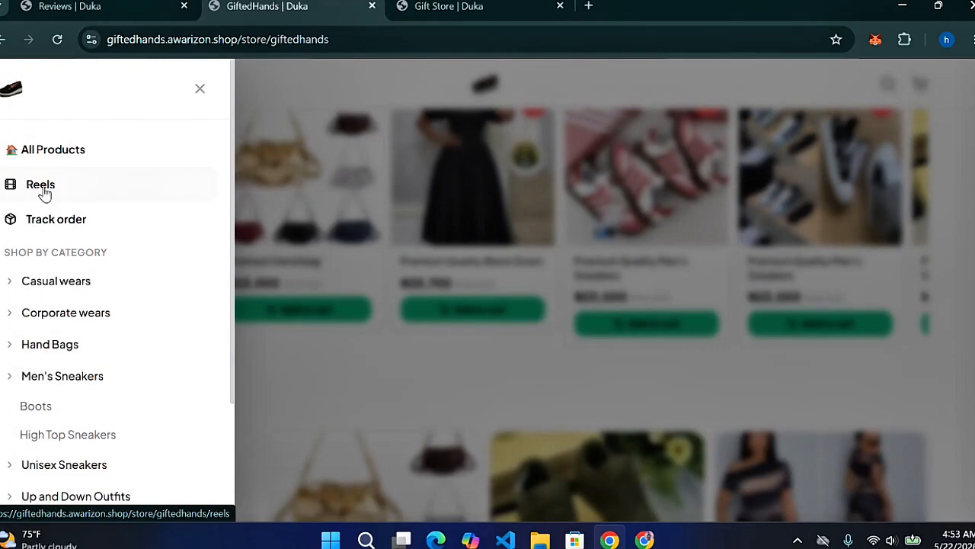
left_click(124, 5)
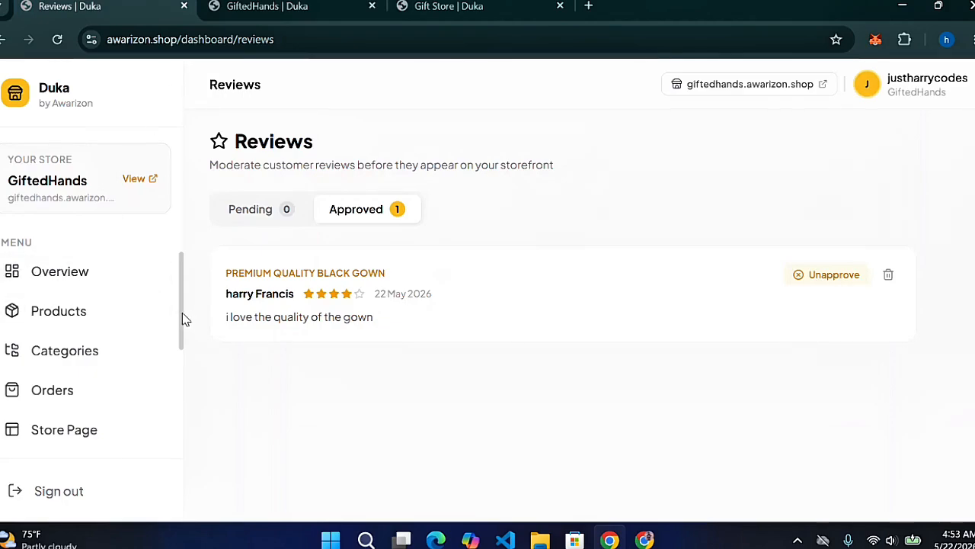
Start a new shoppable reel using the first screen recording as its video
scroll(182, 328, "down", 2)
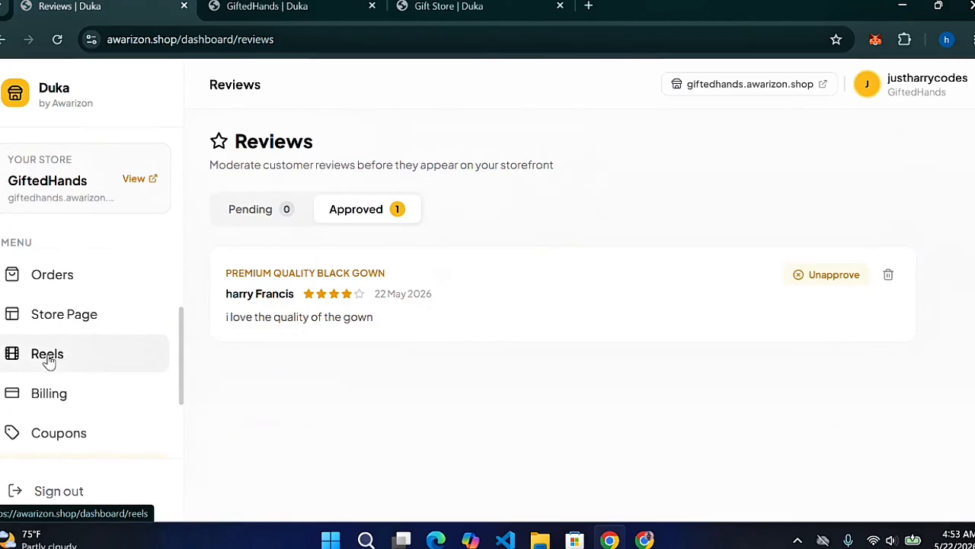
left_click(48, 358)
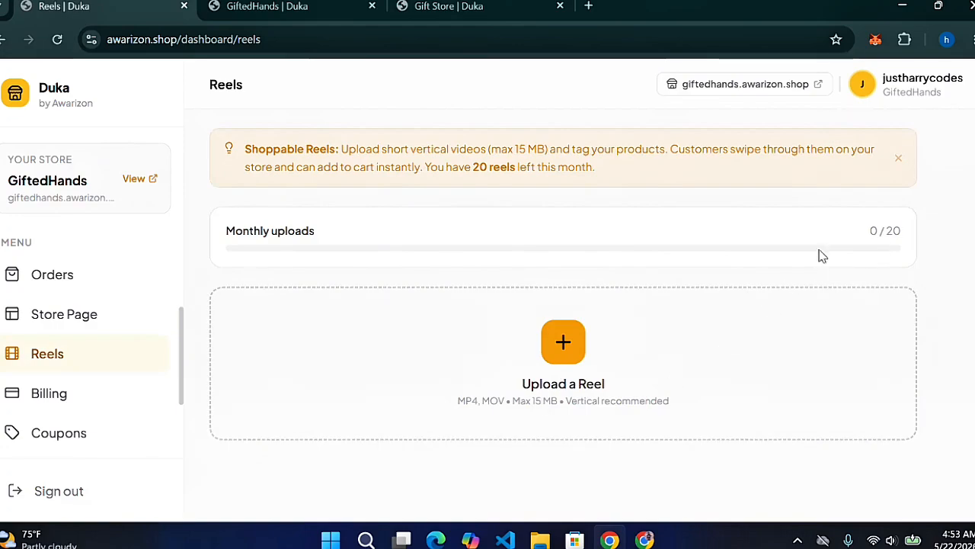
scroll(563, 316, "down", 2)
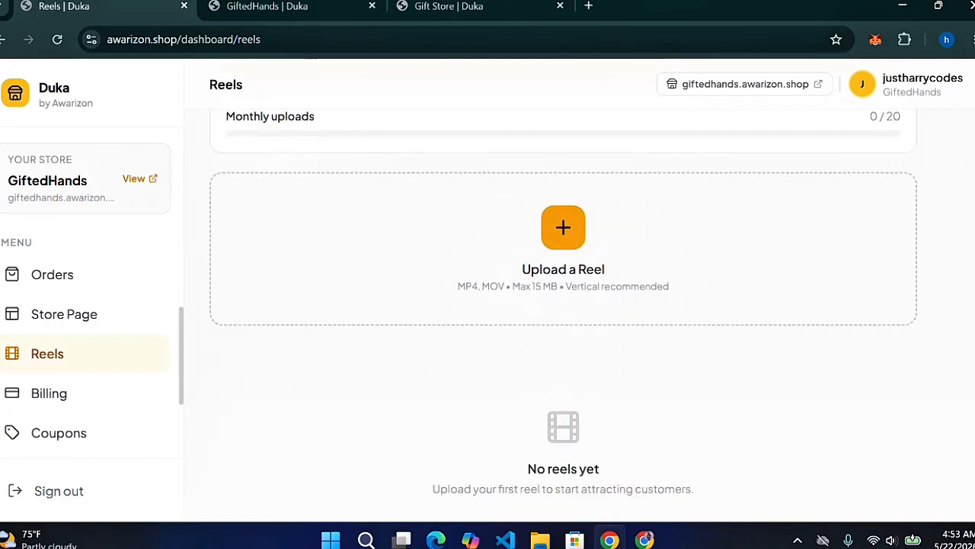
scroll(563, 317, "down", 1)
scroll(564, 316, "up", 1)
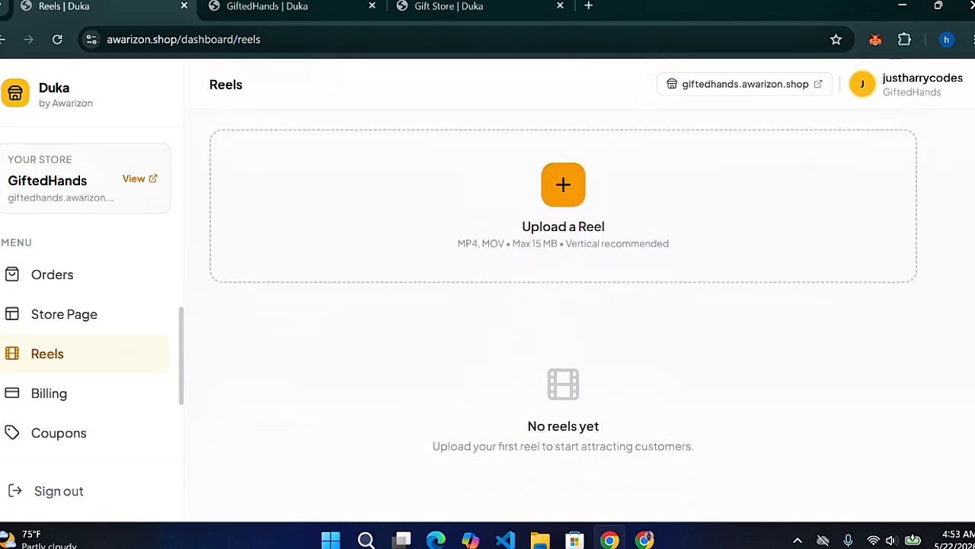
scroll(563, 316, "up", 2)
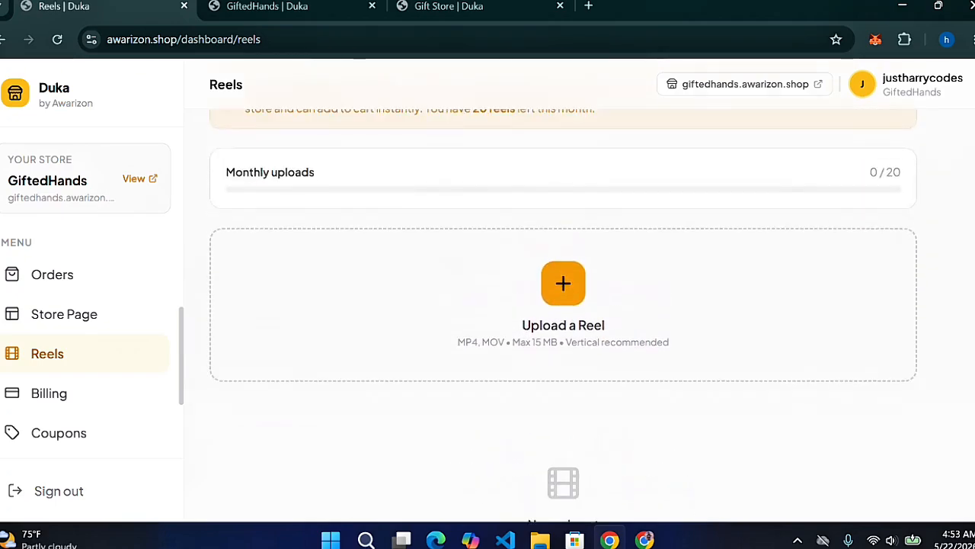
left_click(555, 343)
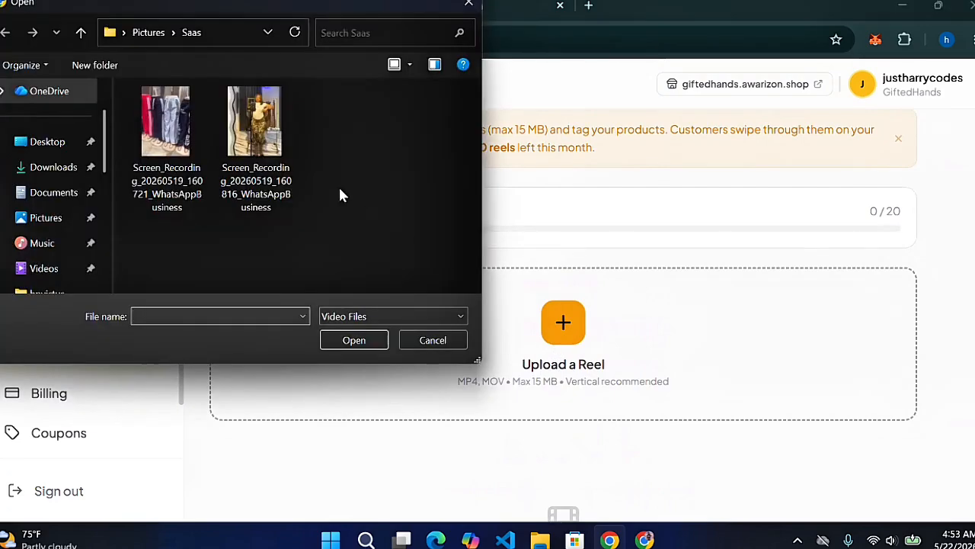
left_click(193, 149)
left_click(349, 339)
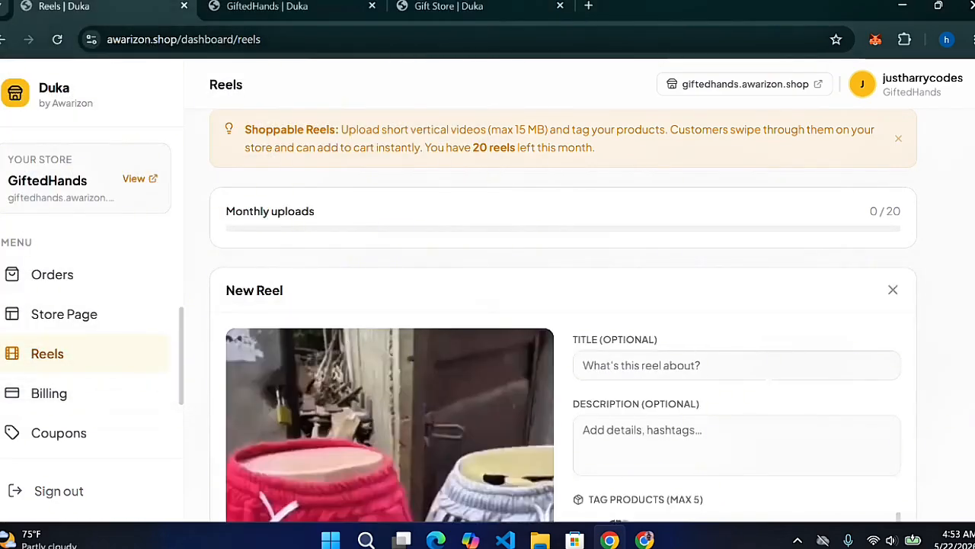
Title the reel 'Desiners Joggers', tag Black Corporate Trouser with Jean Jacket, and publish it
scroll(887, 225, "down", 1)
left_click(625, 289)
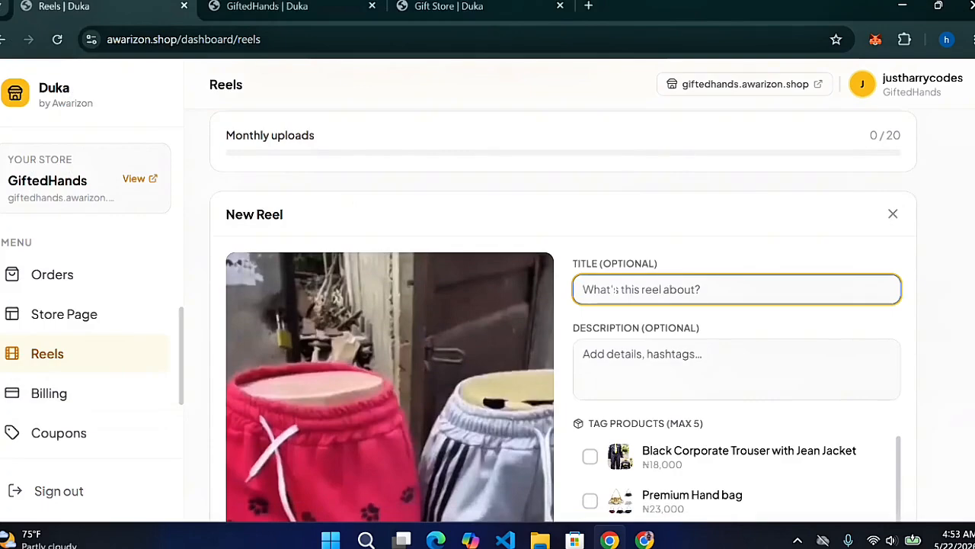
type("Desiners Joggers")
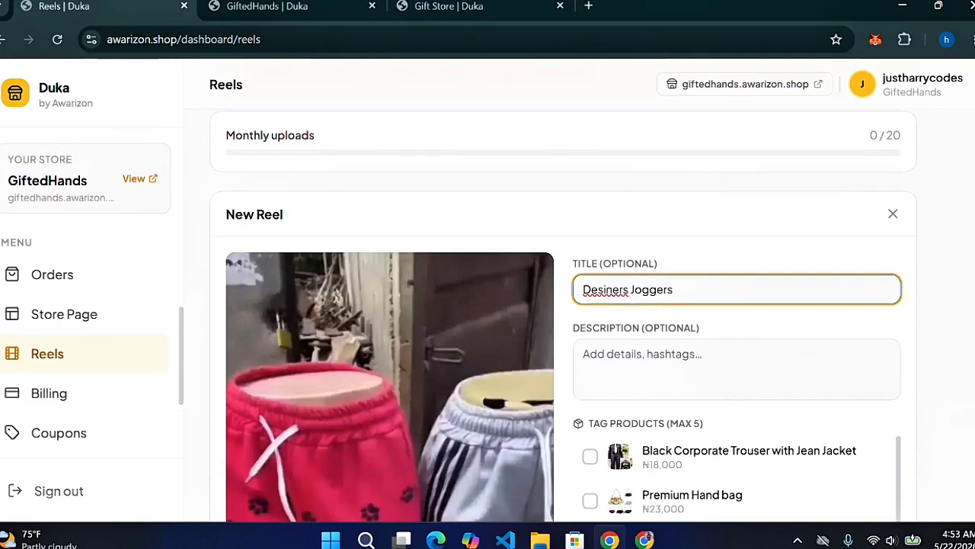
scroll(903, 273, "down", 2)
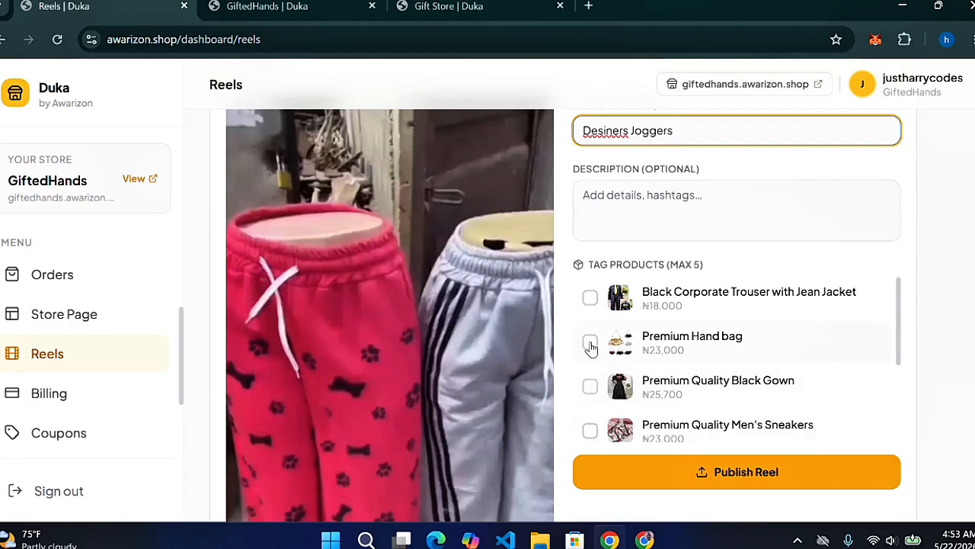
left_click(593, 300)
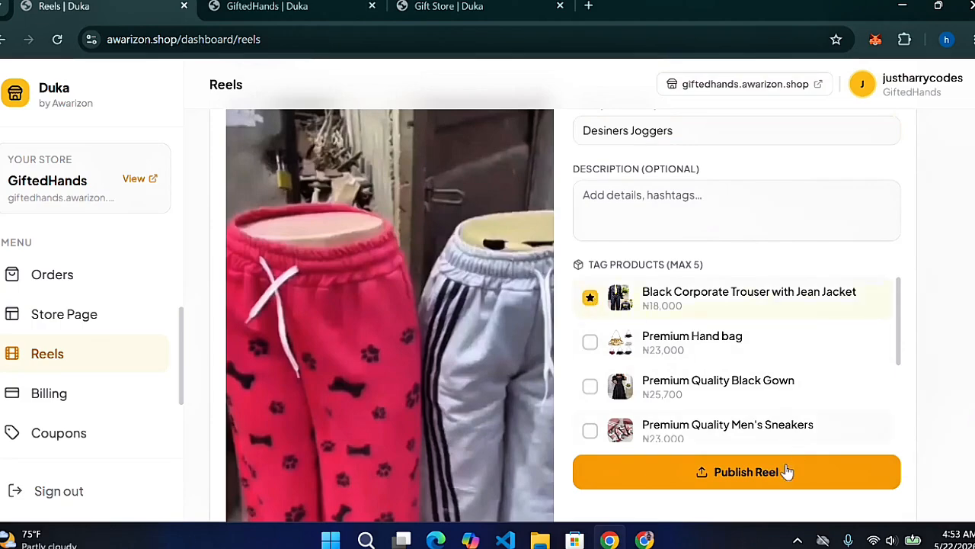
left_click(759, 484)
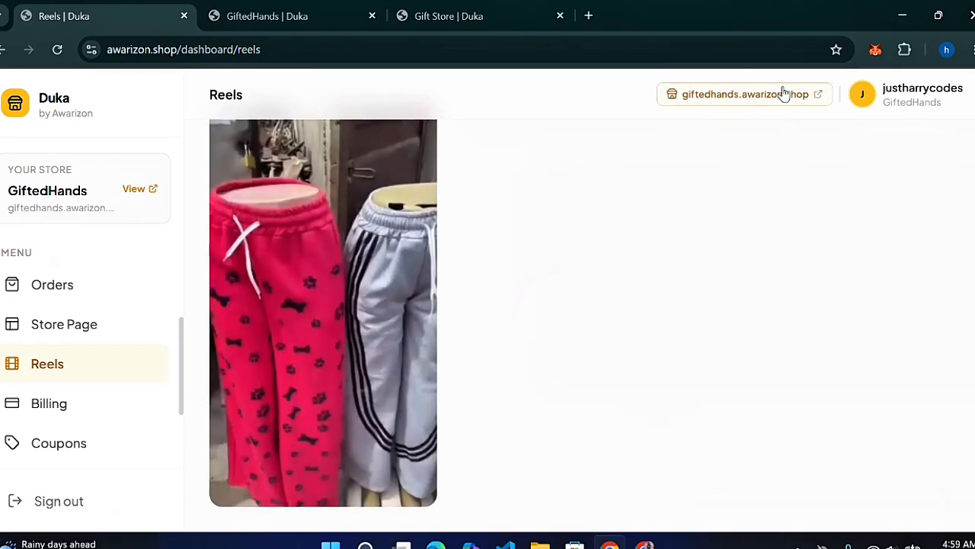
Open the GiftedHands storefront and go to its Reels page
left_click(778, 94)
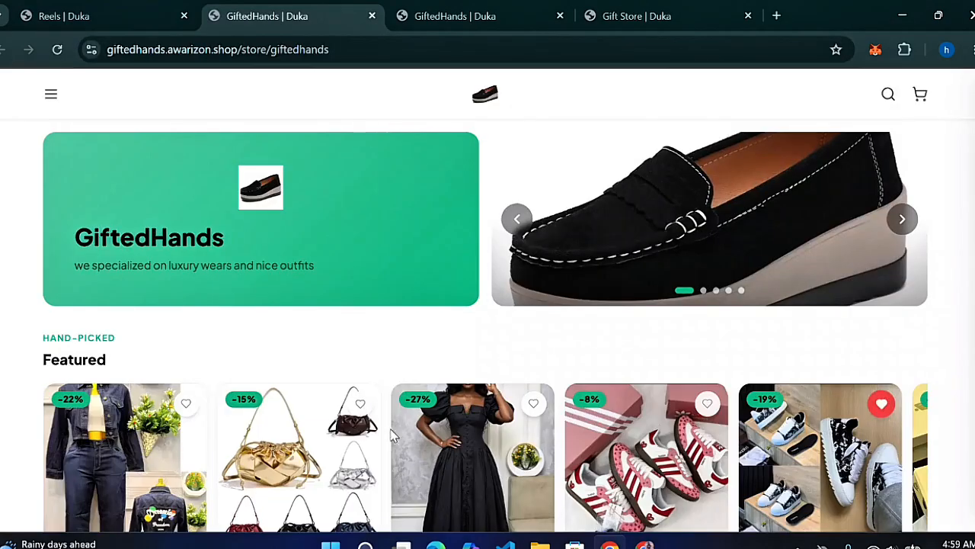
left_click(105, 16)
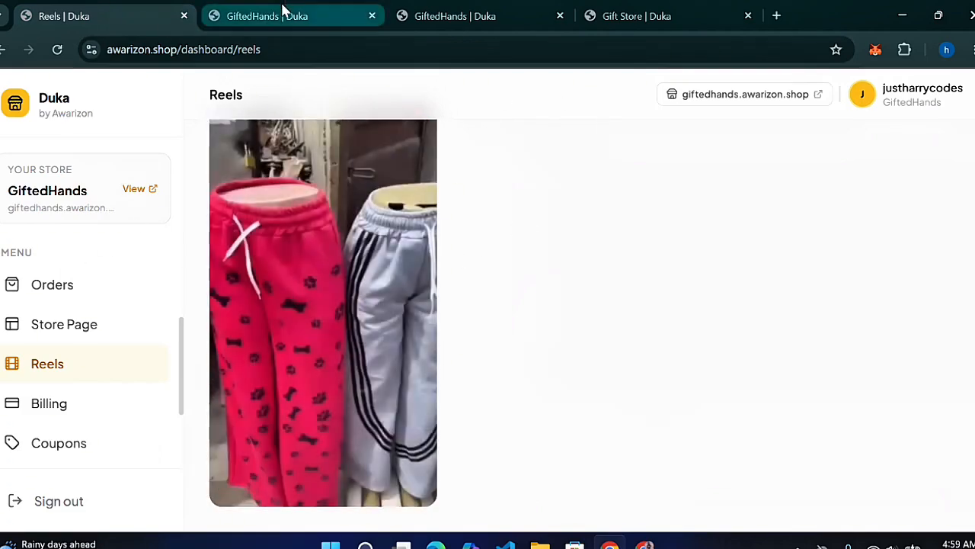
left_click(283, 13)
left_click(50, 95)
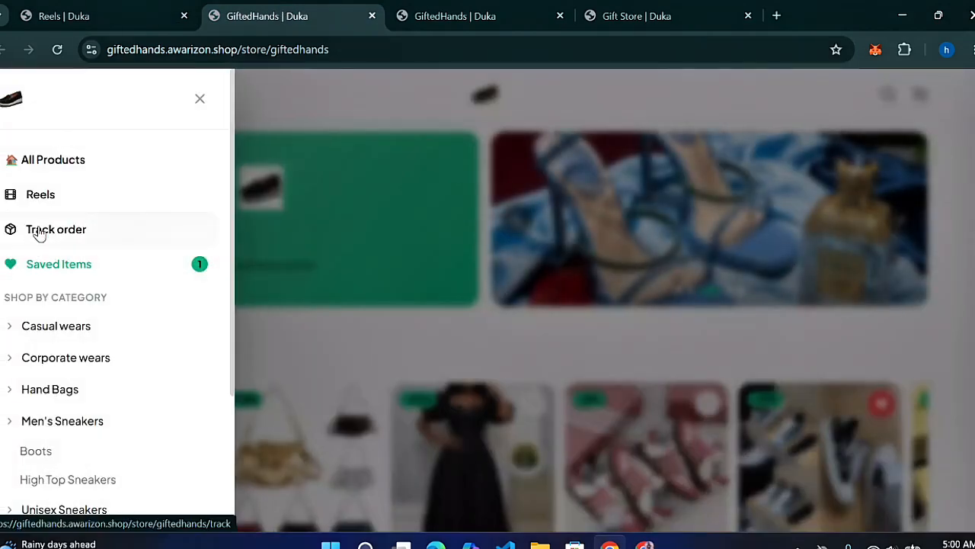
left_click(38, 195)
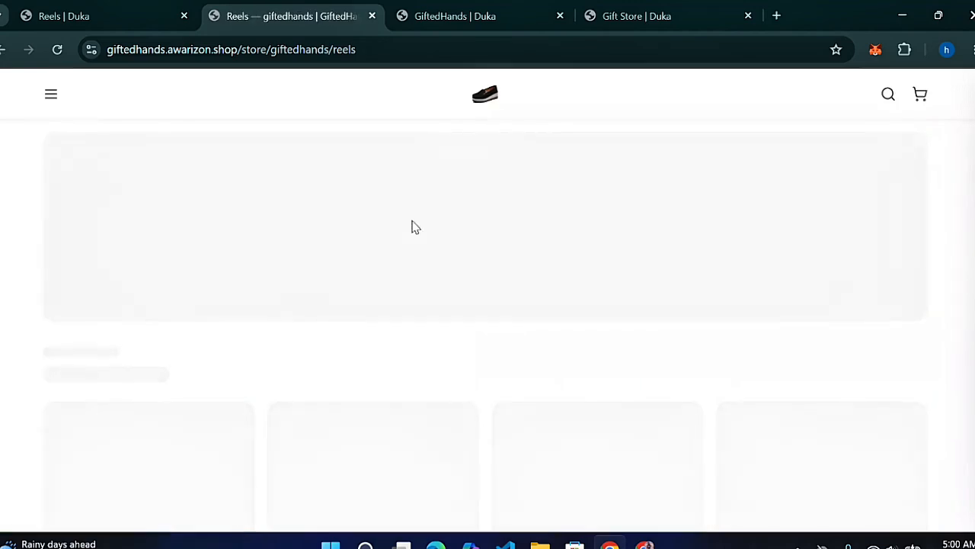
Add the reel's tagged Black Corporate Trouser (₦18,000) to the cart and proceed to checkout
scroll(487, 328, "down", 2)
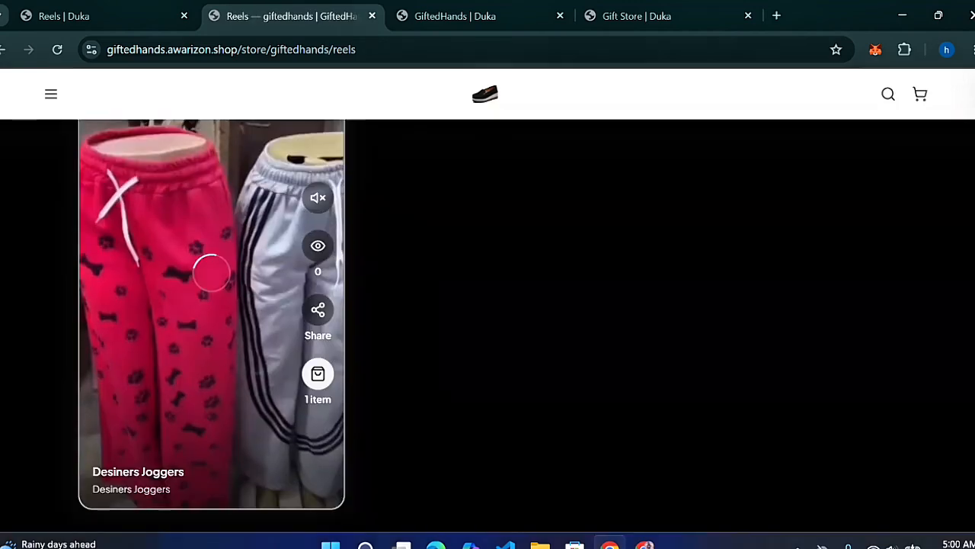
left_click(318, 375)
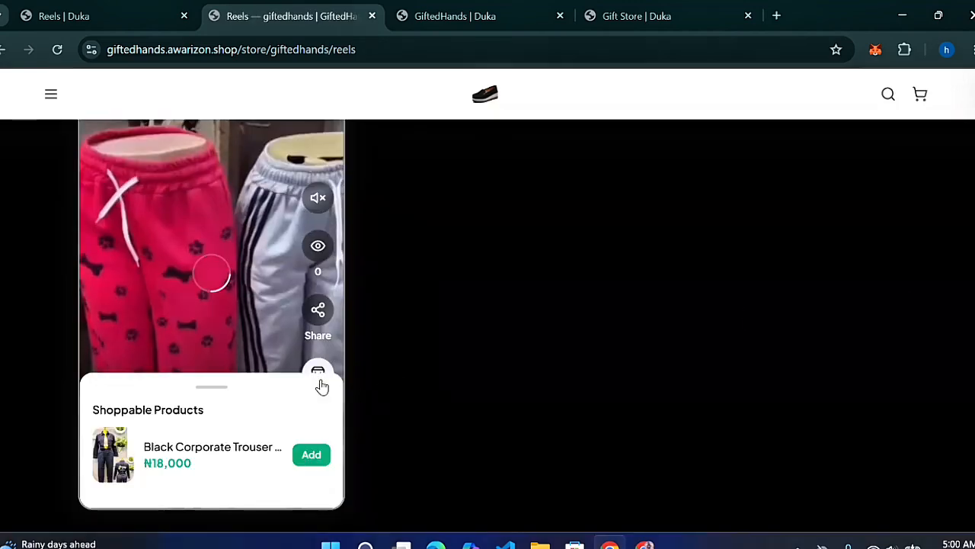
left_click(312, 456)
left_click(921, 94)
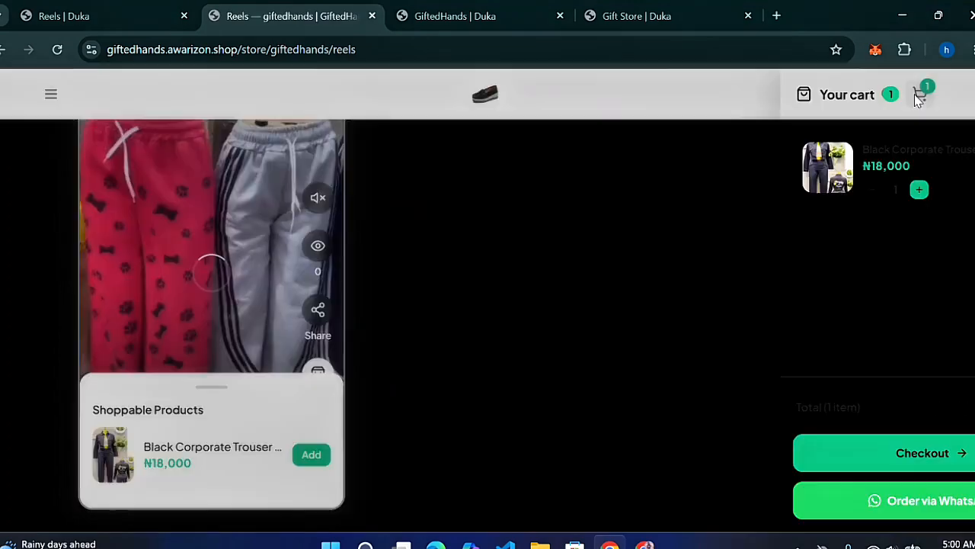
left_click(862, 457)
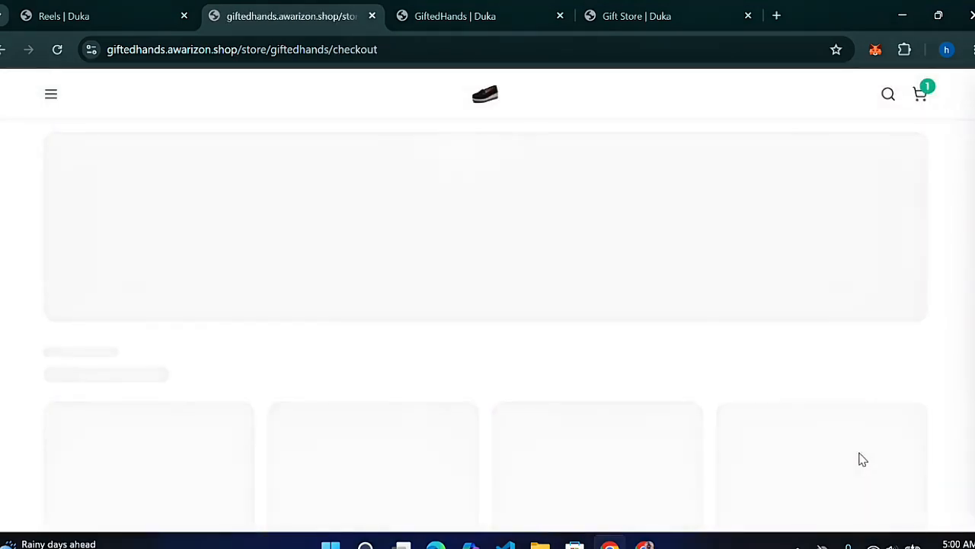